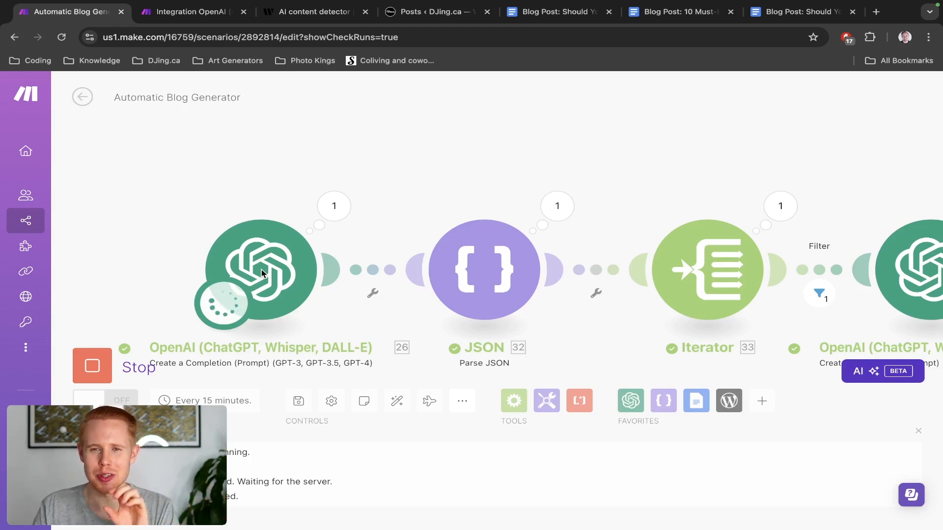
# Look through the scenario's module chain and inspect the output bundle of the Google Docs Create a Document module.
pyautogui.moveTo(487, 168); pyautogui.dragTo(316, 128)
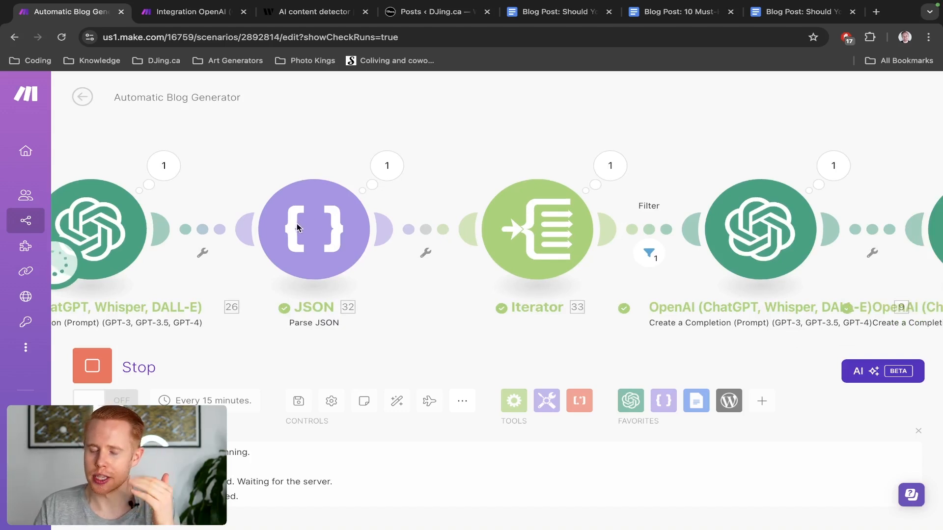
pyautogui.moveTo(481, 164); pyautogui.dragTo(396, 135)
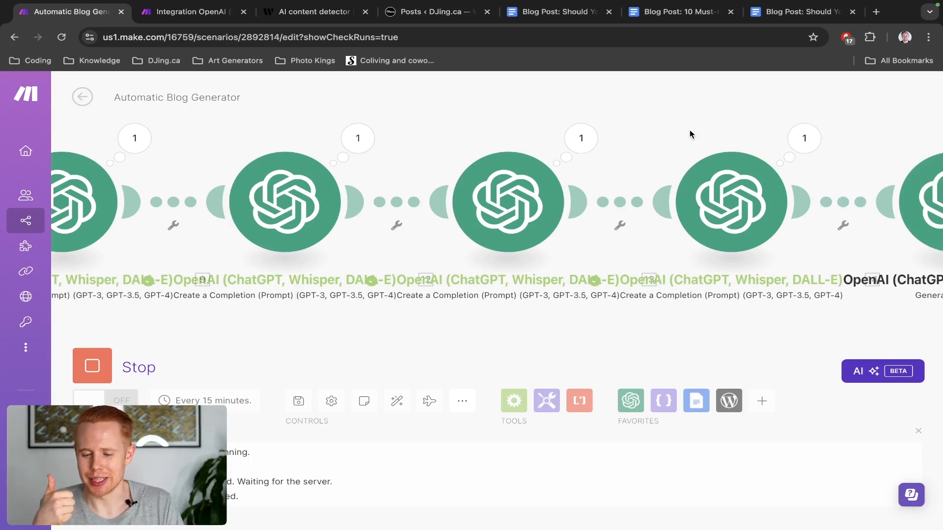
pyautogui.moveTo(690, 129); pyautogui.dragTo(408, 128)
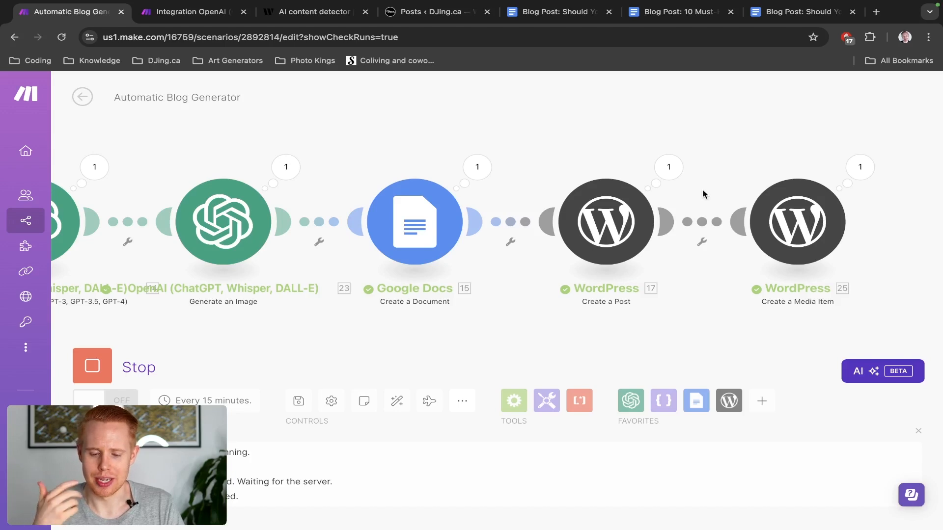
pyautogui.scroll(-2, 501, 168)
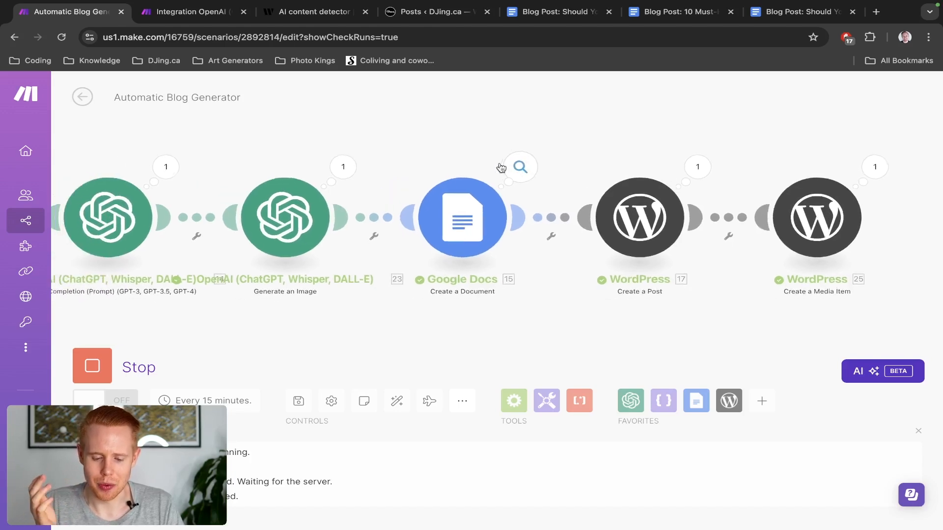
pyautogui.click(520, 167)
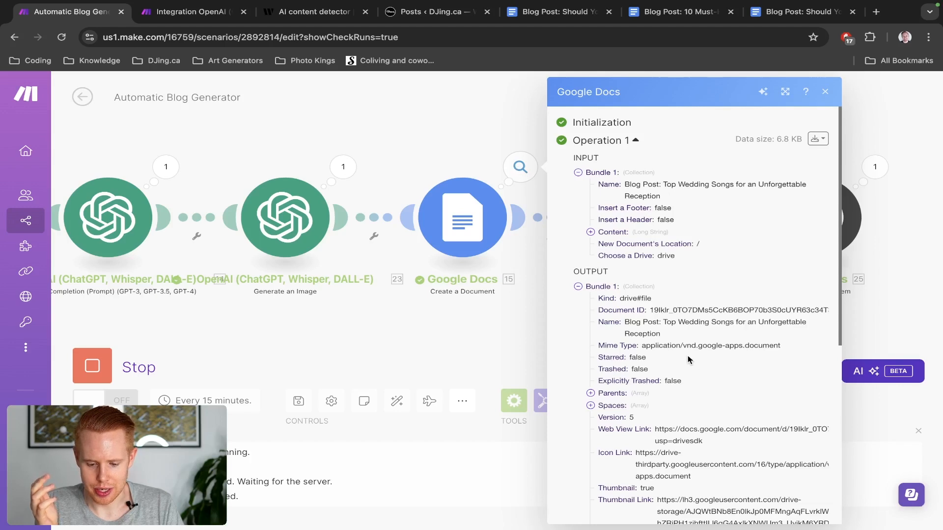
pyautogui.scroll(-4, 688, 360)
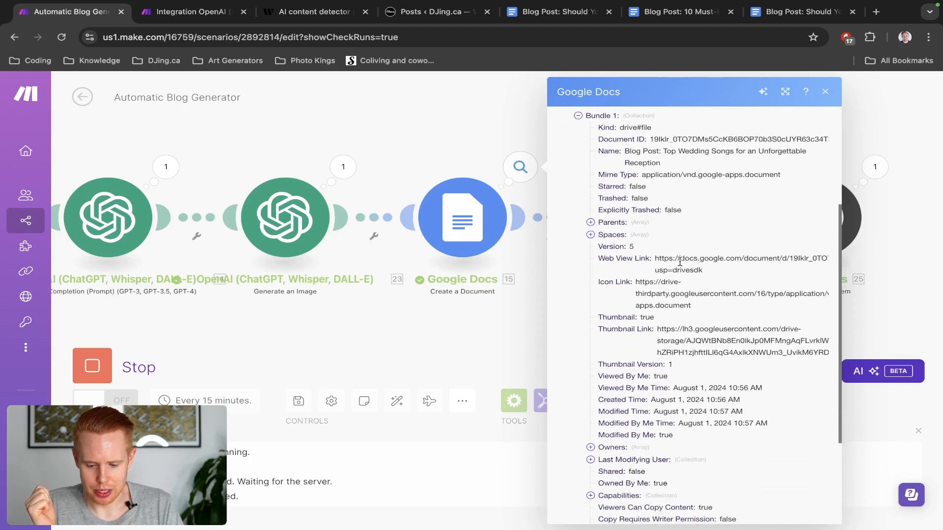
# Open the created document's Web View Link in a new browser tab.
pyautogui.tripleClick(680, 263)
pyautogui.hotkey('ctrl', 'c')
pyautogui.hotkey('ctrl', 't')
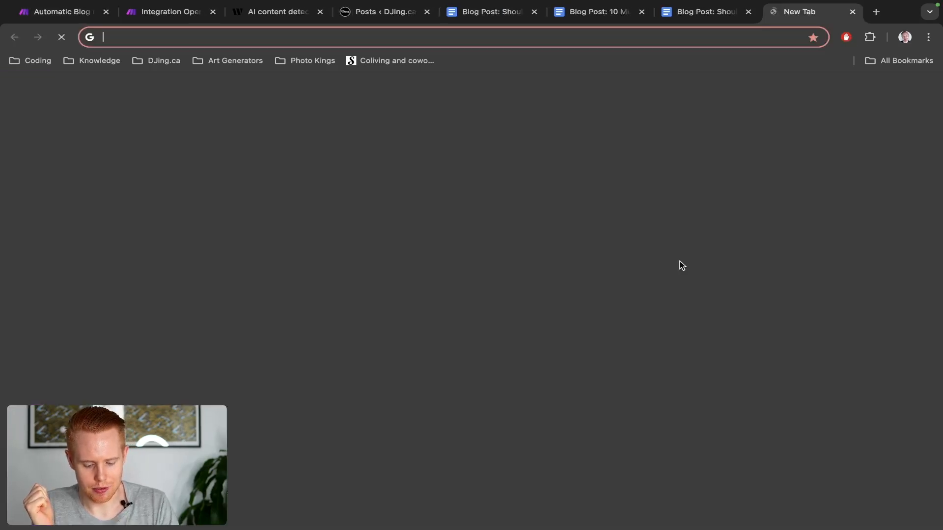
pyautogui.hotkey('ctrl', 'v')
pyautogui.press('Return')
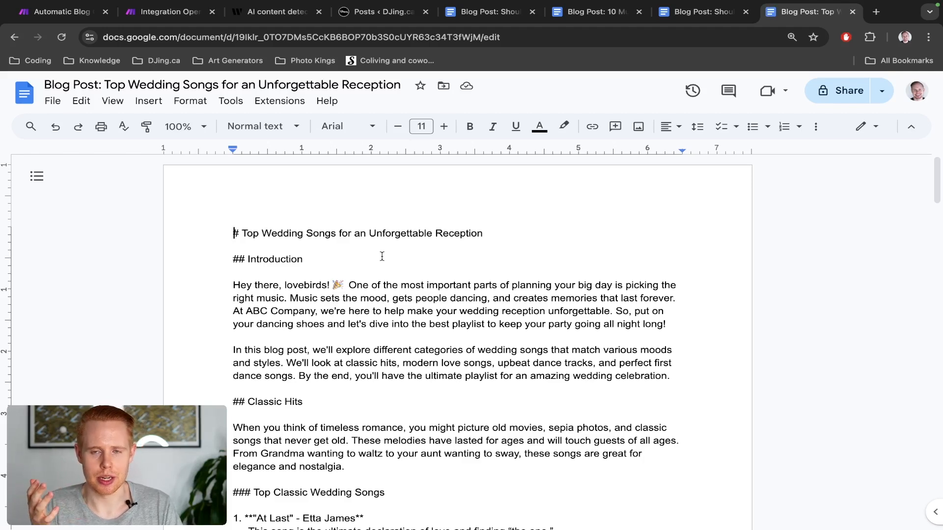
# Review the generated wedding songs blog post, checking its Markdown heading markers and the ABC Company mention.
pyautogui.scroll(-2, 383, 257)
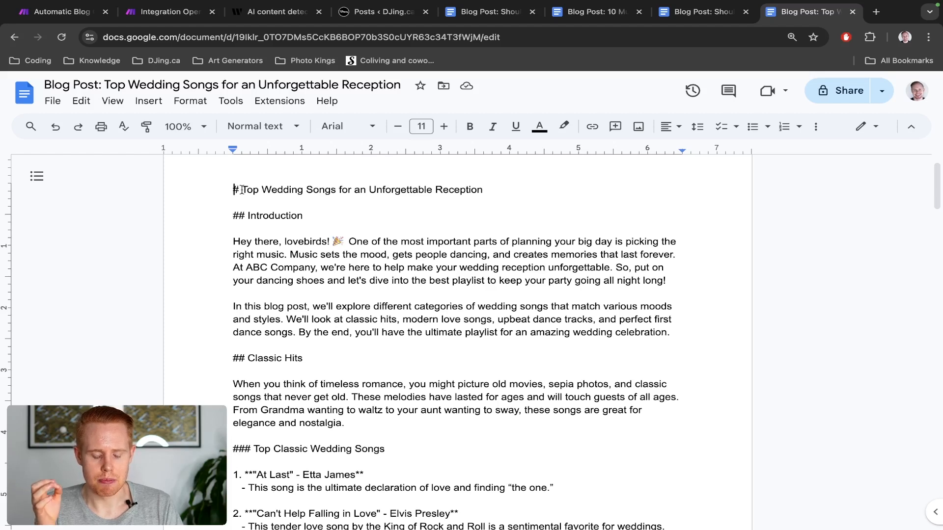
pyautogui.moveTo(242, 189); pyautogui.dragTo(221, 216)
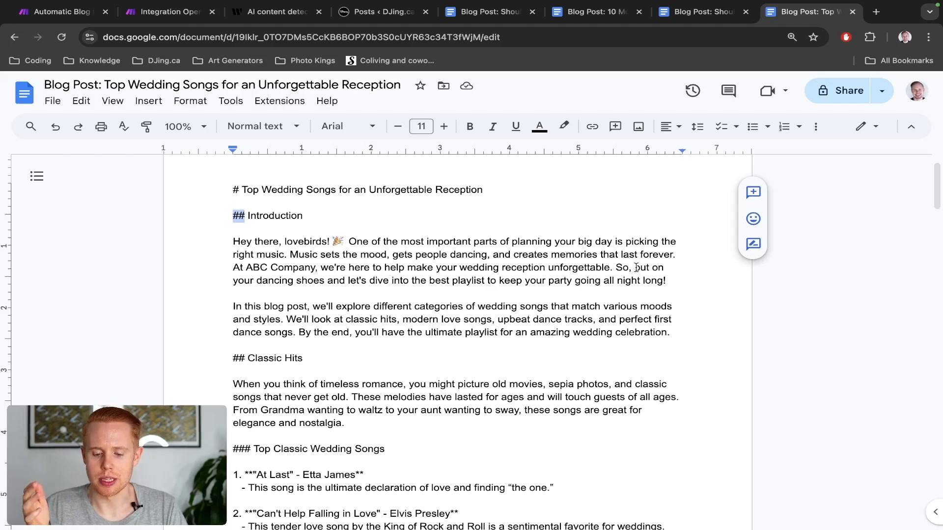
pyautogui.moveTo(246, 268); pyautogui.dragTo(316, 267)
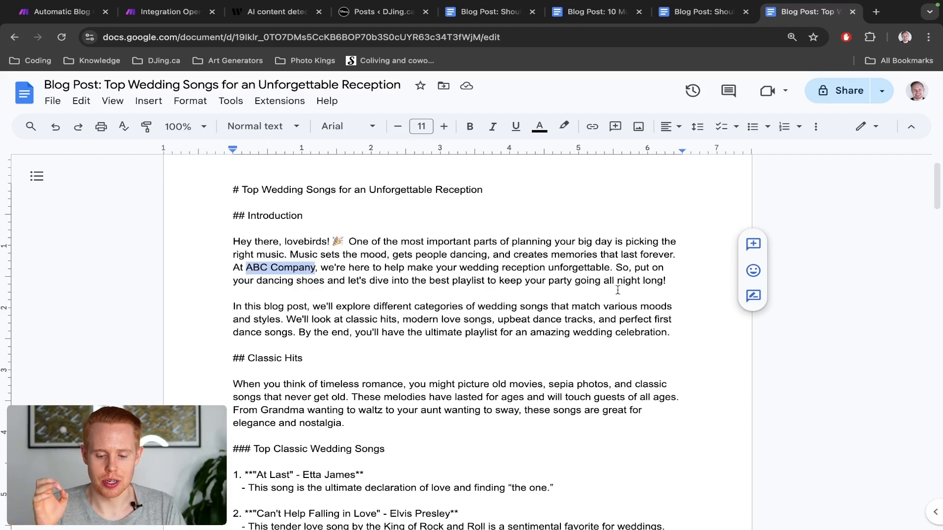
pyautogui.scroll(-20, 680, 290)
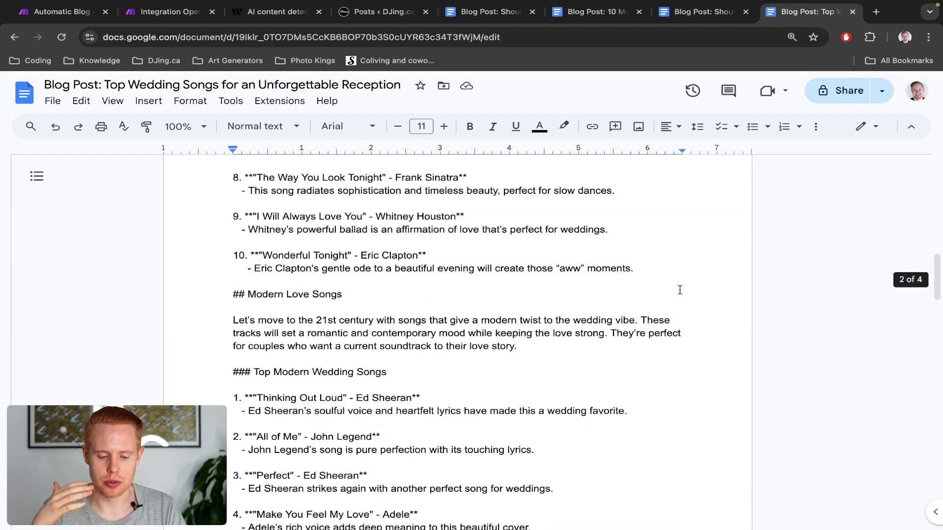
pyautogui.scroll(20, 679, 290)
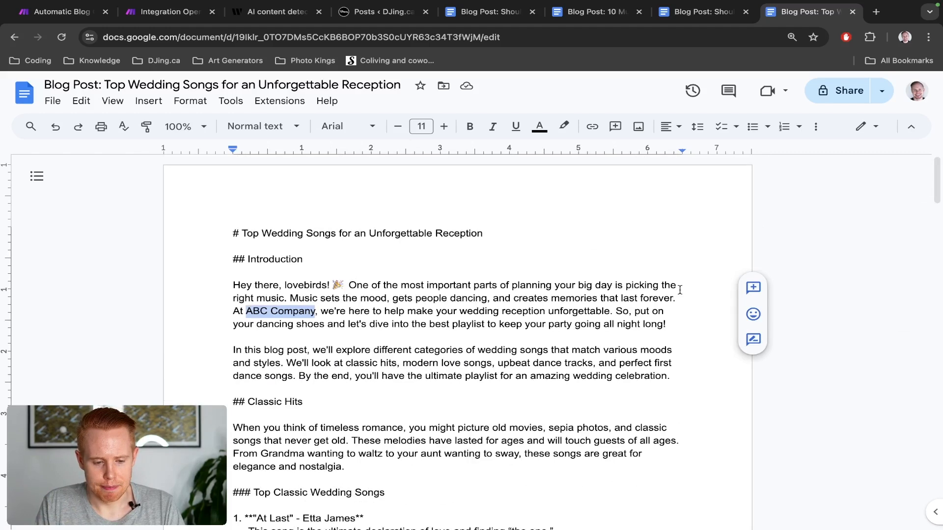
# Return to the Automatic Blog Generator scenario, close the Google Docs output and look over the complete module chain.
pyautogui.press('super+3')
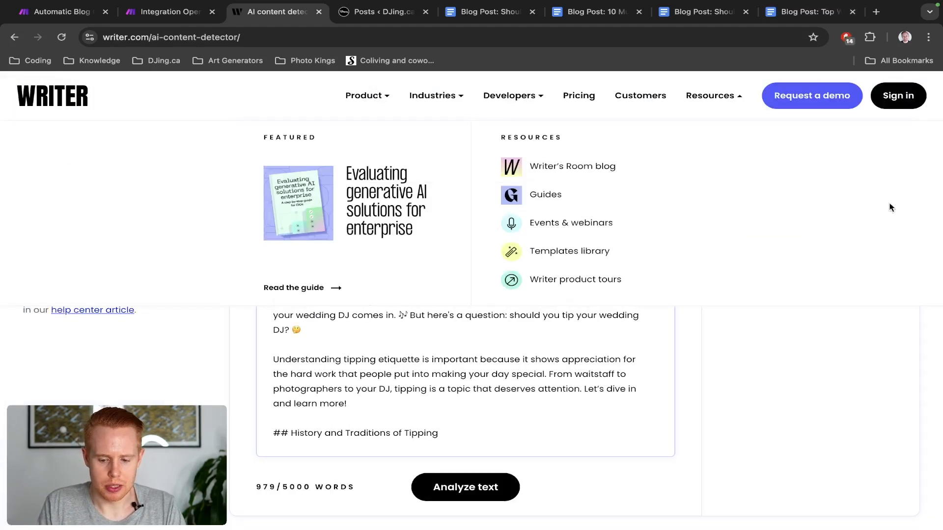
pyautogui.press('super+1')
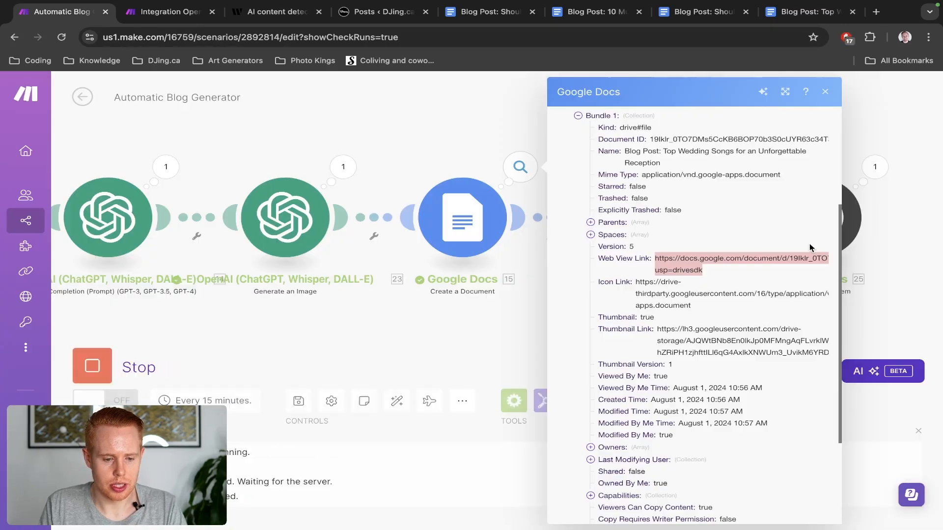
pyautogui.click(455, 349)
pyautogui.hscroll(-6, 455, 349)
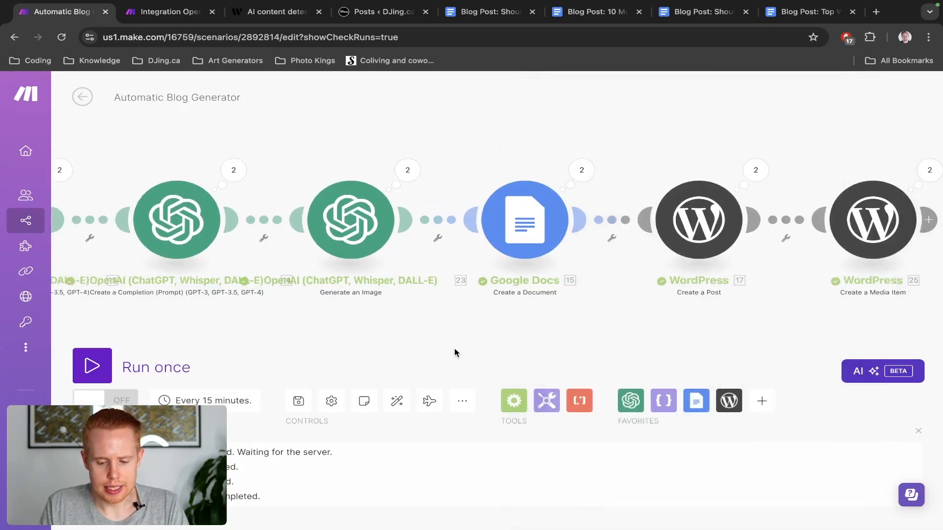
pyautogui.scroll(-5, 455, 349)
pyautogui.scroll(-3, 455, 353)
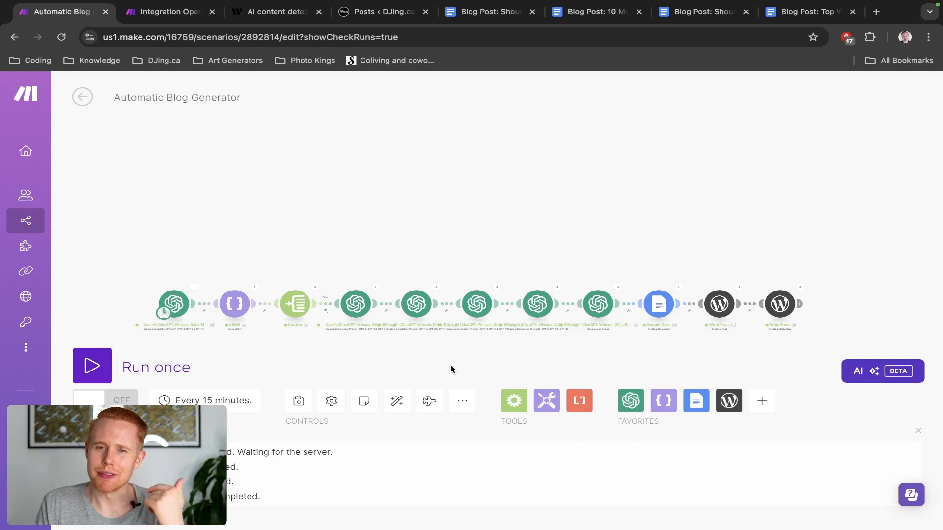
pyautogui.moveTo(448, 368); pyautogui.dragTo(437, 321)
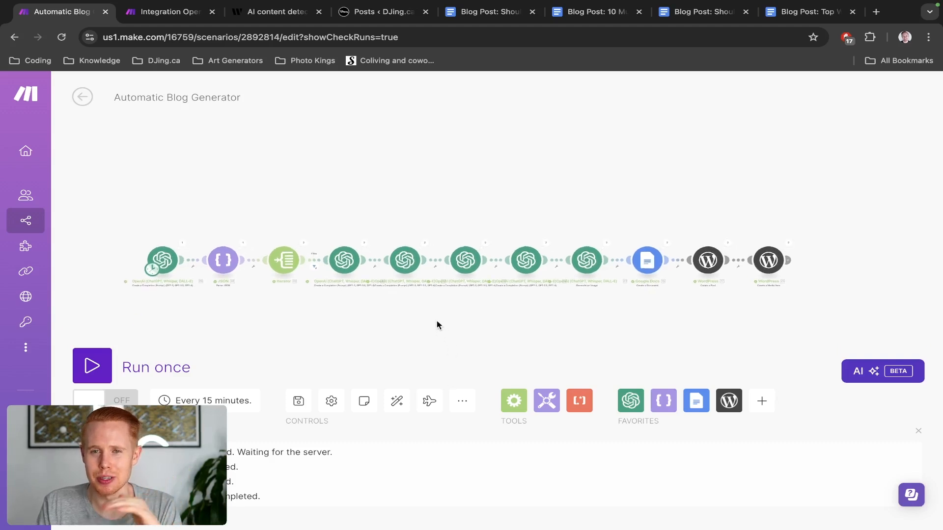
# Check the scenario's additional options for exporting and importing a blueprint, and dismiss them without choosing one.
pyautogui.click(467, 404)
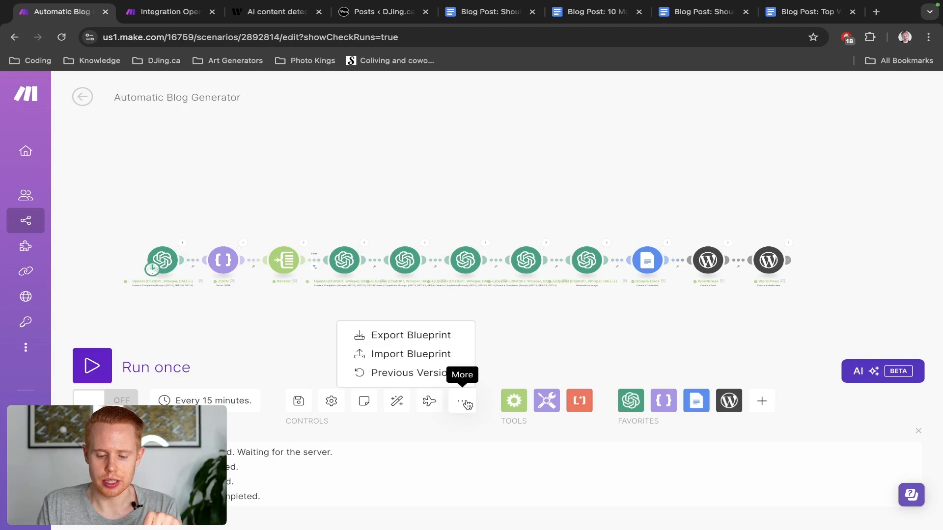
pyautogui.scroll(5, 384, 364)
pyautogui.scroll(2, 384, 367)
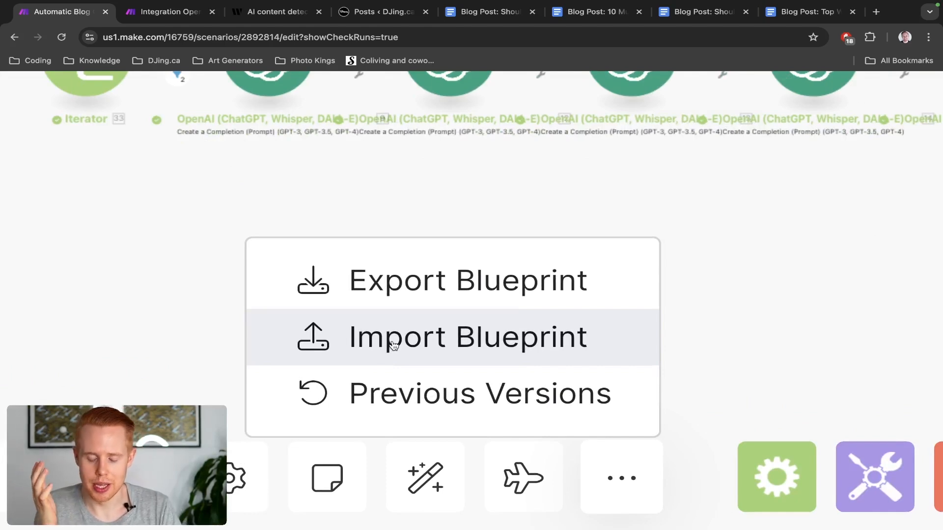
pyautogui.scroll(-7, 394, 345)
pyautogui.click(346, 157)
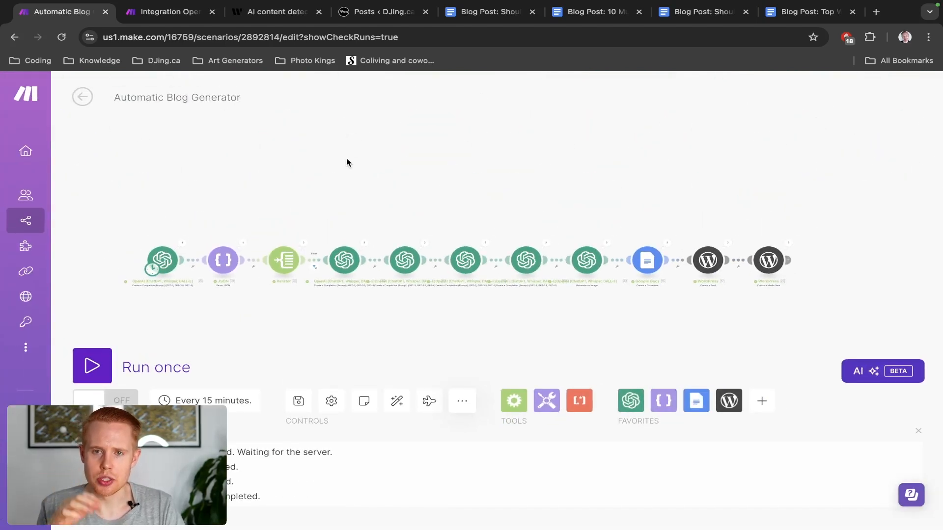
# In the first OpenAI module, select Create a Chat Completion (GPT Models) as the method and check the available models.
pyautogui.moveTo(338, 213); pyautogui.dragTo(385, 190)
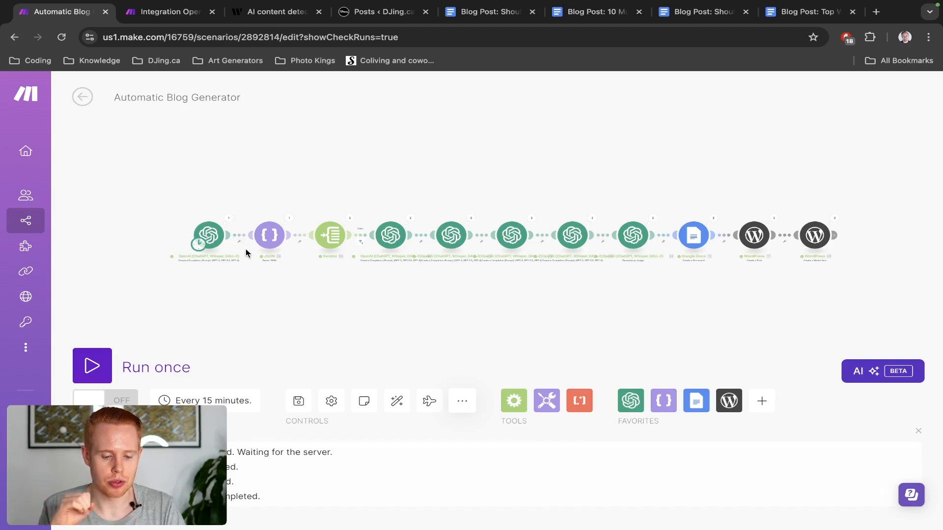
pyautogui.click(429, 400)
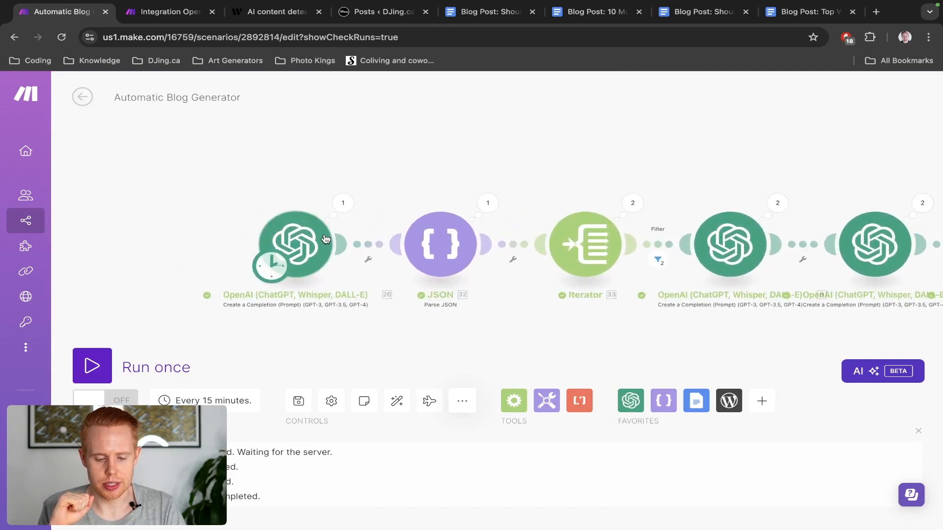
pyautogui.click(313, 238)
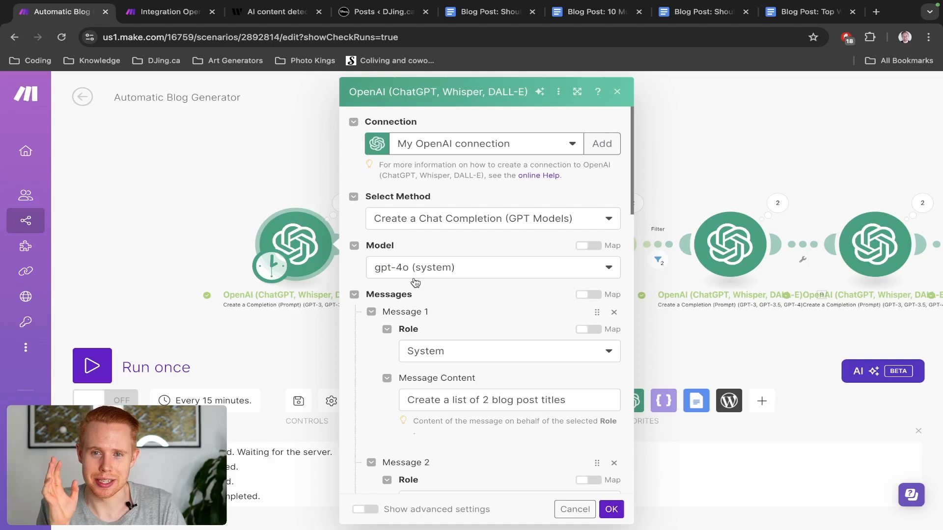
pyautogui.scroll(-1, 415, 283)
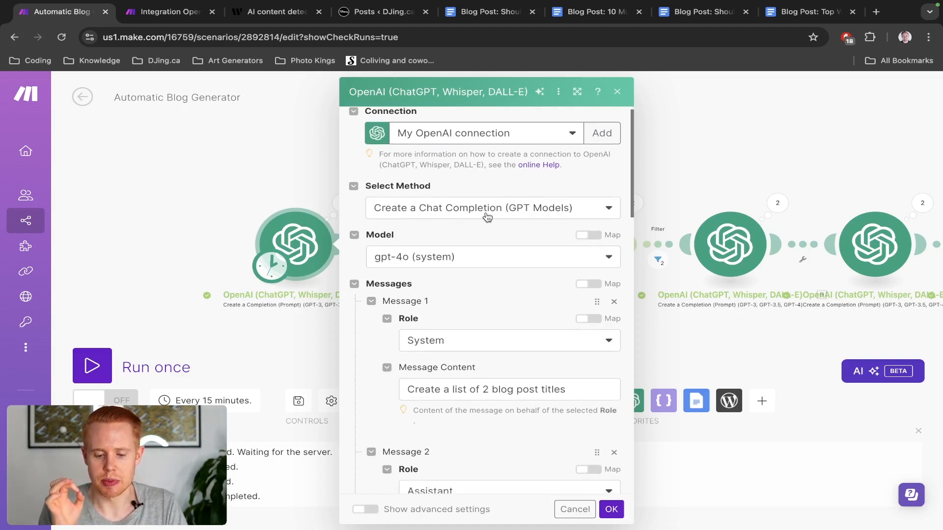
pyautogui.click(558, 211)
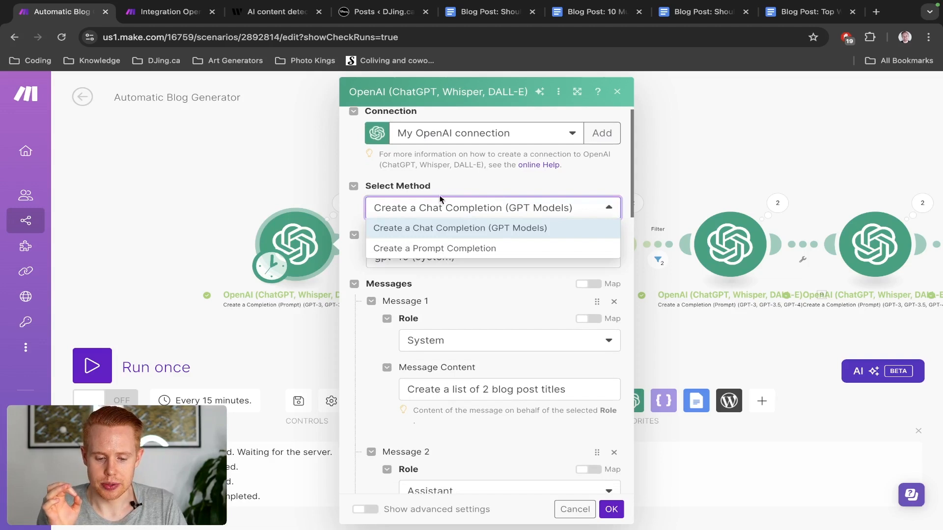
pyautogui.click(467, 230)
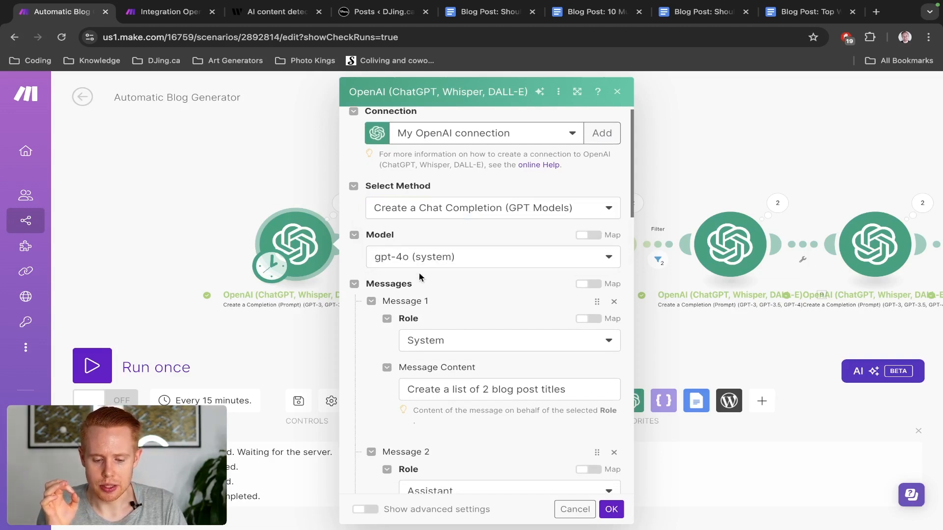
pyautogui.click(416, 261)
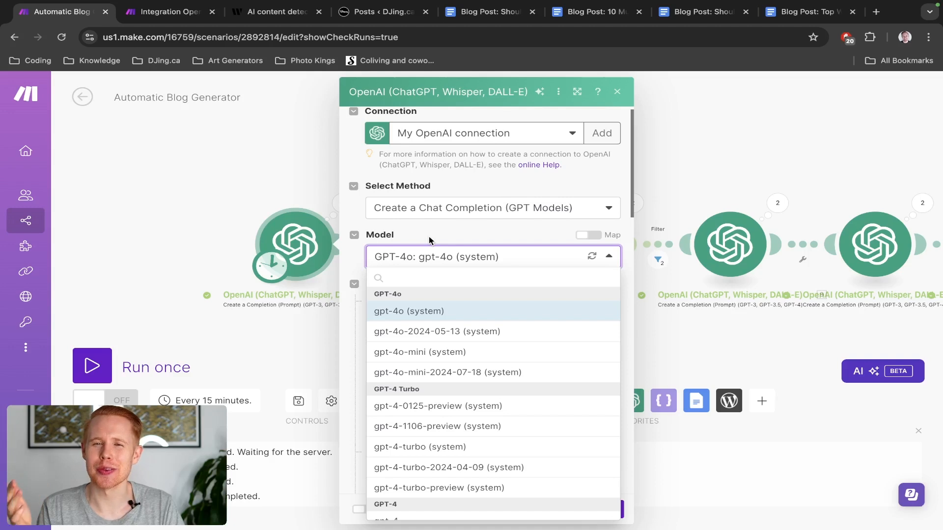
pyautogui.click(429, 241)
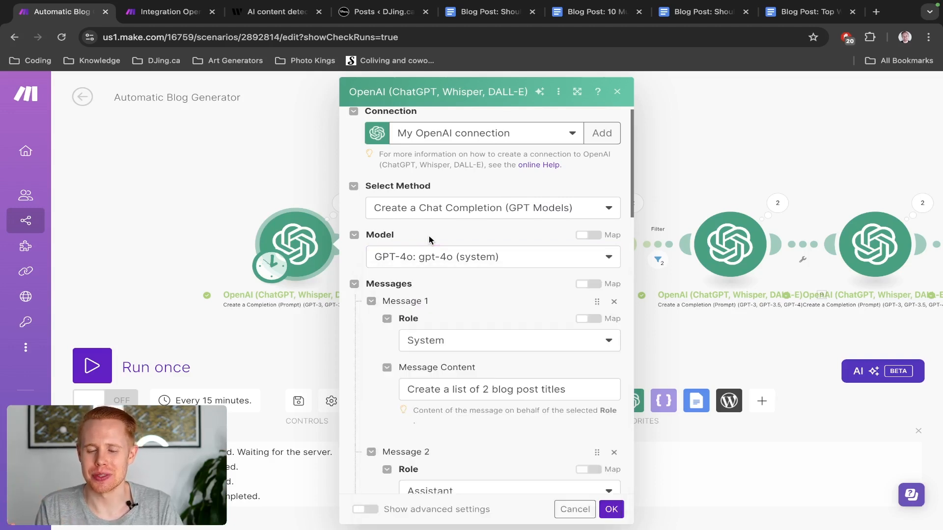
# Examine the roles and contents of the prompt messages in the first OpenAI module.
pyautogui.scroll(-2, 444, 275)
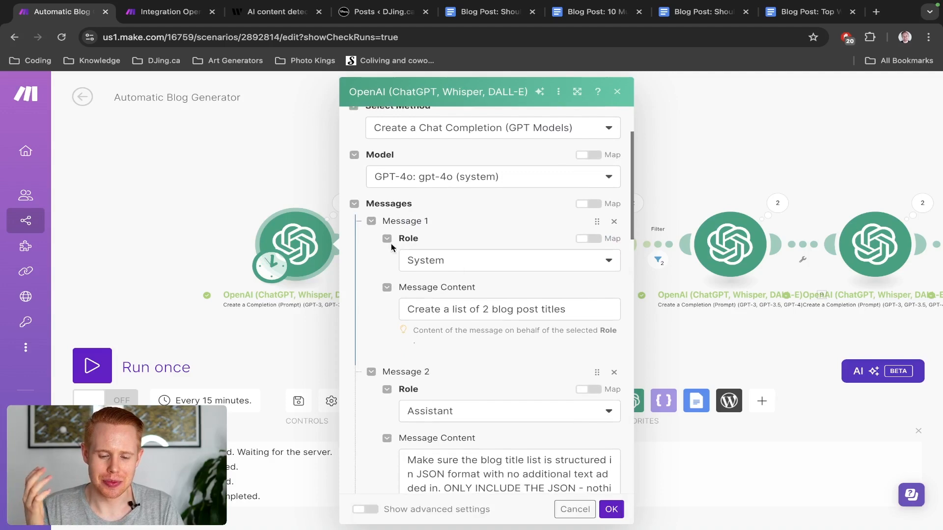
pyautogui.scroll(-6, 396, 331)
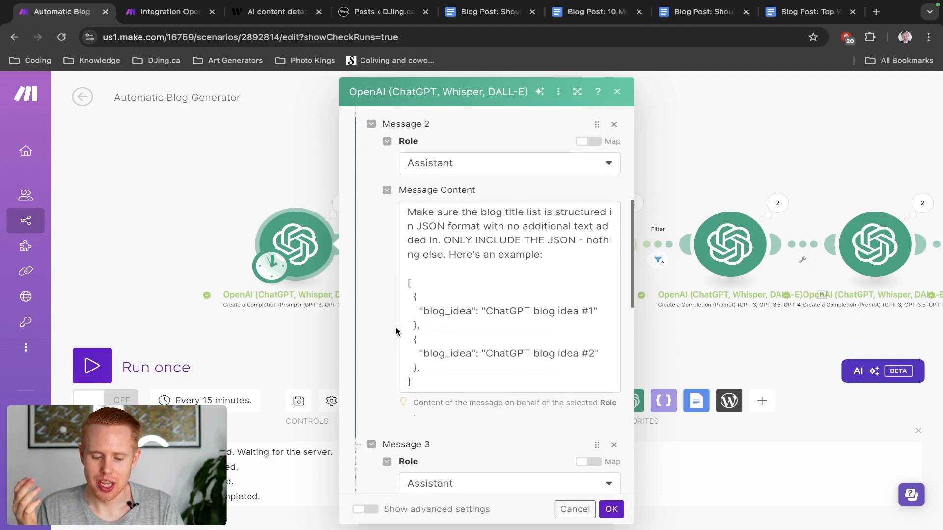
pyautogui.scroll(-5, 396, 331)
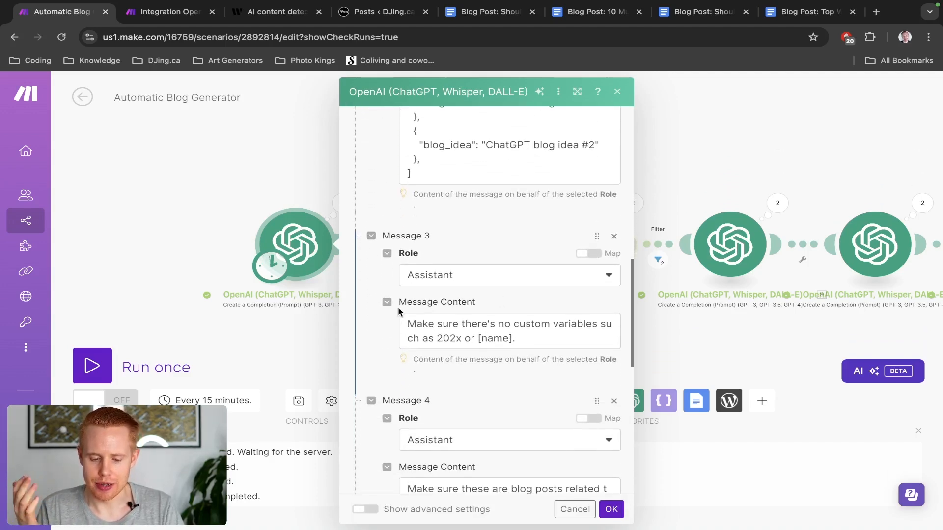
pyautogui.scroll(10, 399, 311)
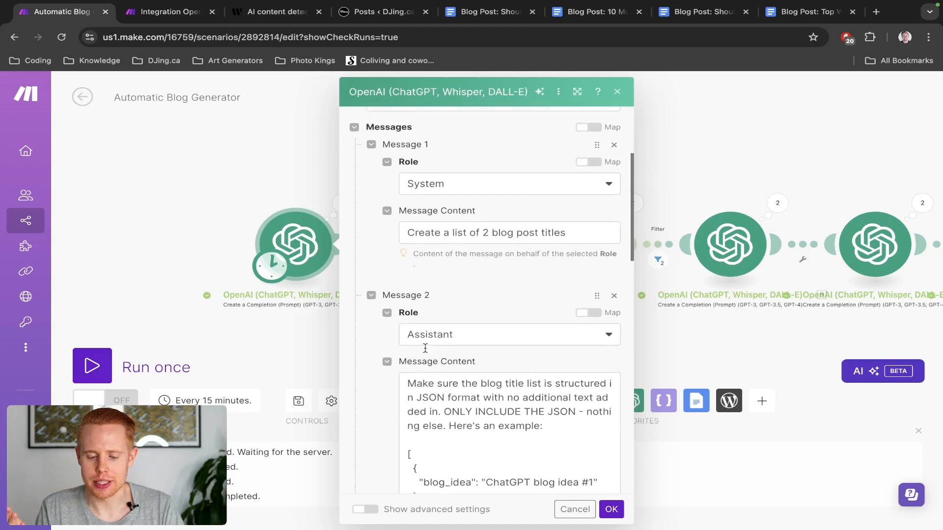
pyautogui.scroll(4, 425, 352)
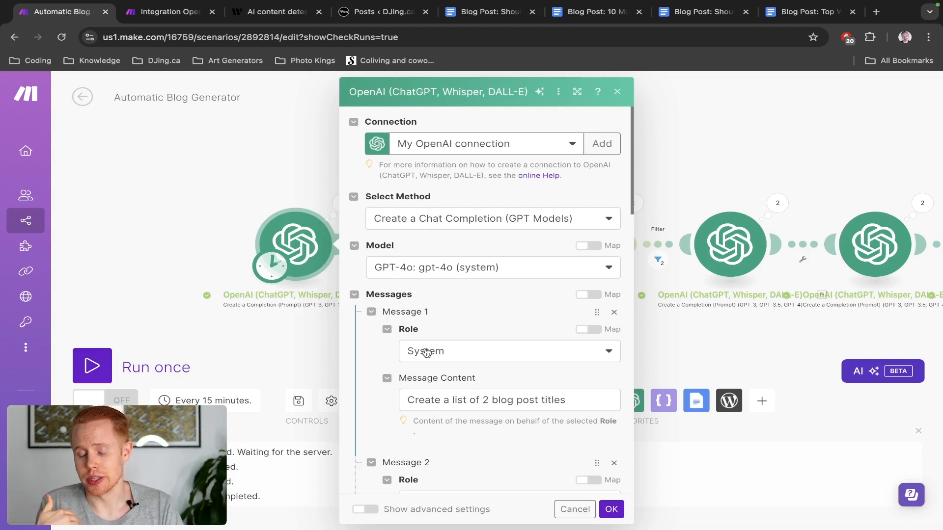
pyautogui.scroll(-5, 425, 352)
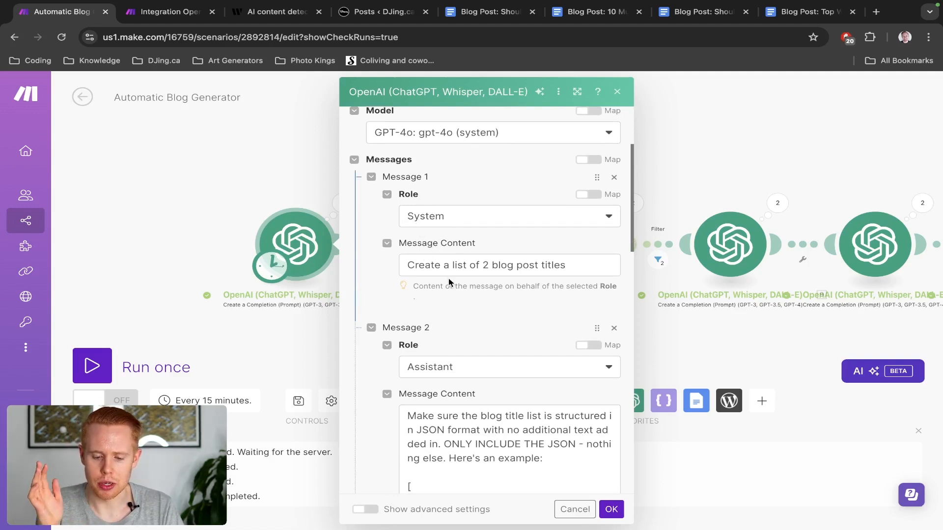
# Try 20000000 as the number of blog post titles in the Message 1 content, and set it back to 2.
pyautogui.click(484, 265)
pyautogui.press('BackSpace')
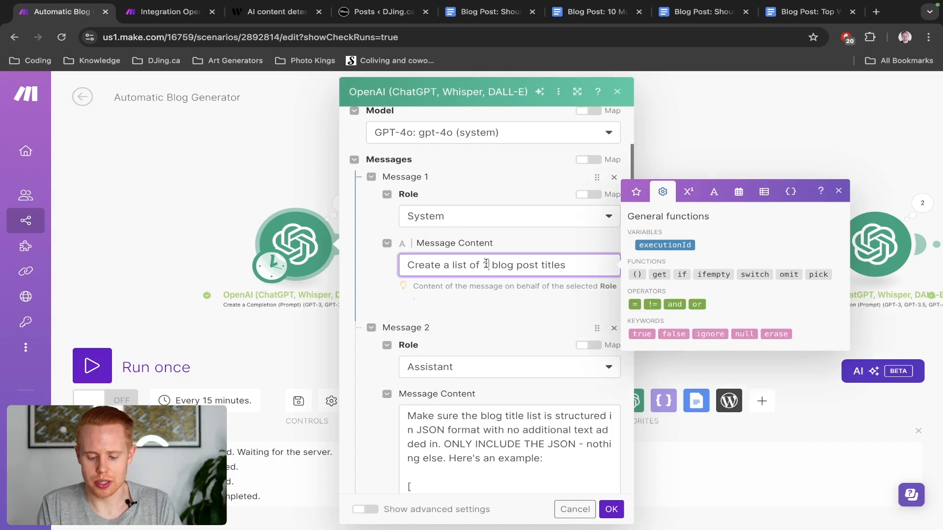
pyautogui.write('200000')
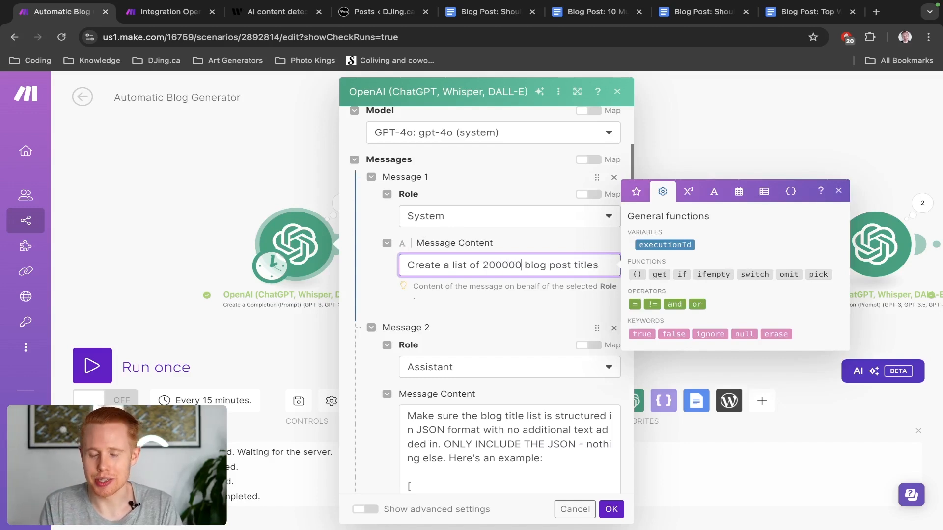
pyautogui.write('0')
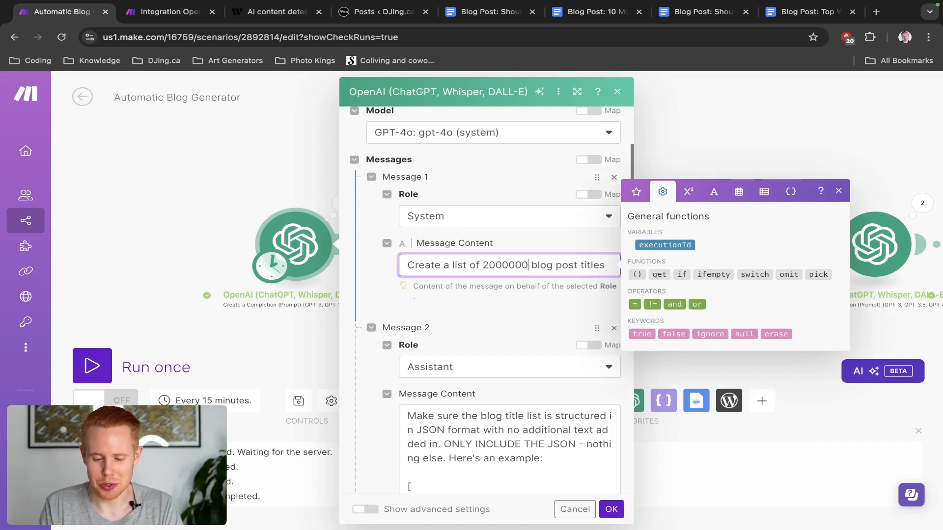
pyautogui.write('0')
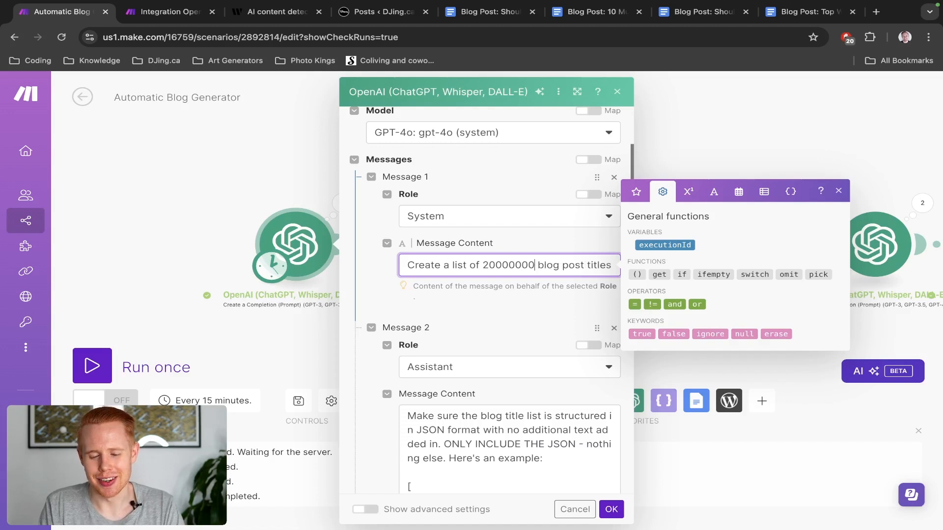
pyautogui.hotkey('alt', 'shift', 'Left')
pyautogui.write('2')
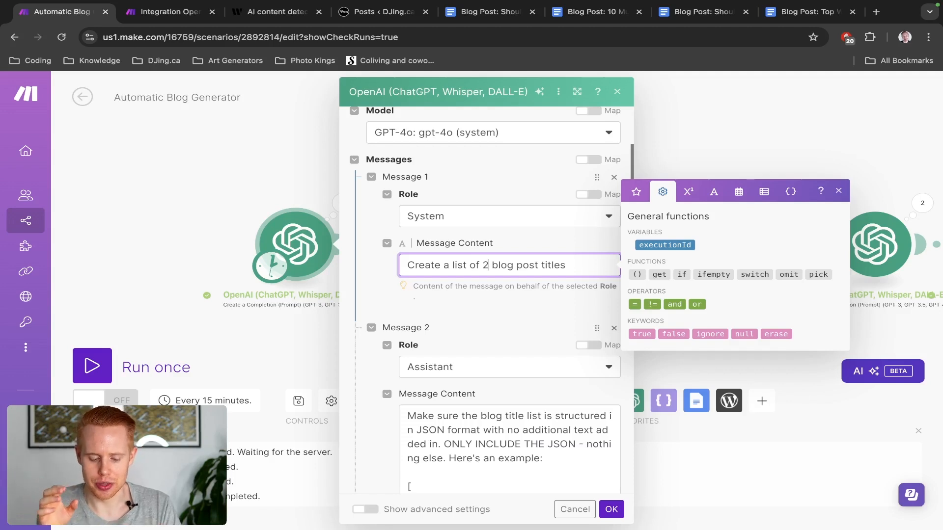
pyautogui.click(477, 324)
# Examine the JSON-only instruction and the two example blog_idea entries in the Message 2 content.
pyautogui.scroll(-5, 476, 322)
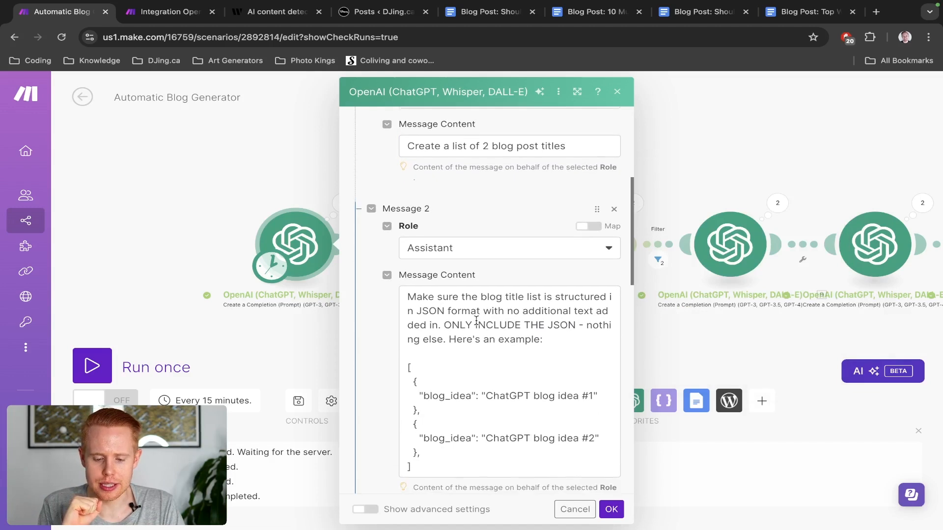
pyautogui.scroll(-3, 476, 320)
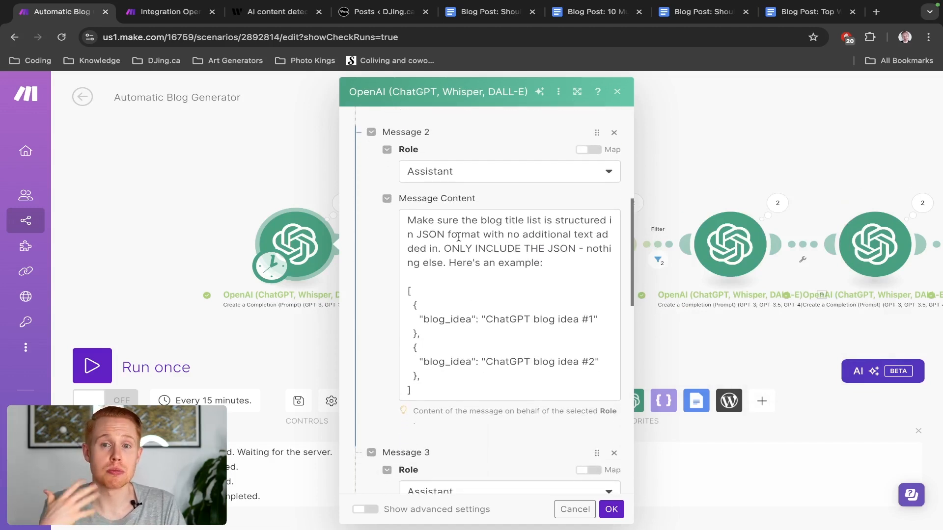
pyautogui.scroll(-1, 458, 237)
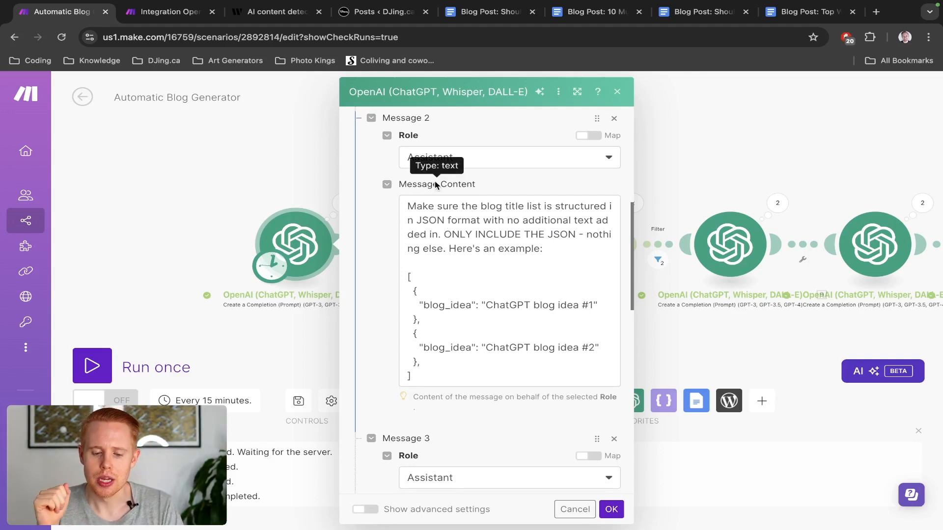
pyautogui.scroll(-1, 447, 209)
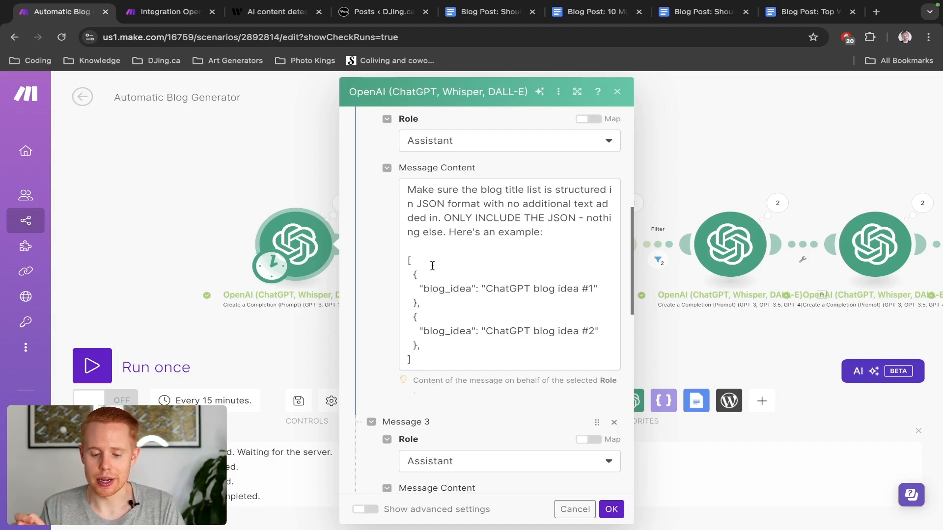
pyautogui.scroll(5, 435, 312)
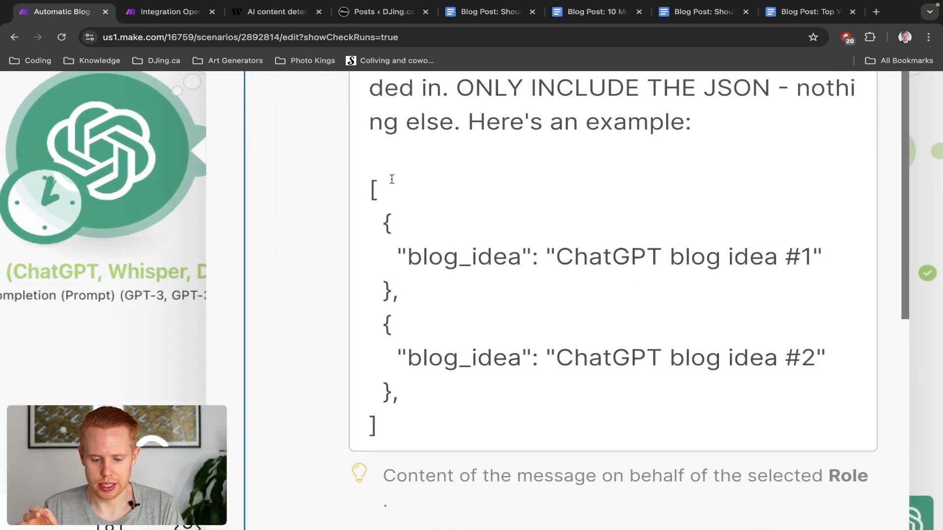
pyautogui.moveTo(368, 183); pyautogui.dragTo(418, 419)
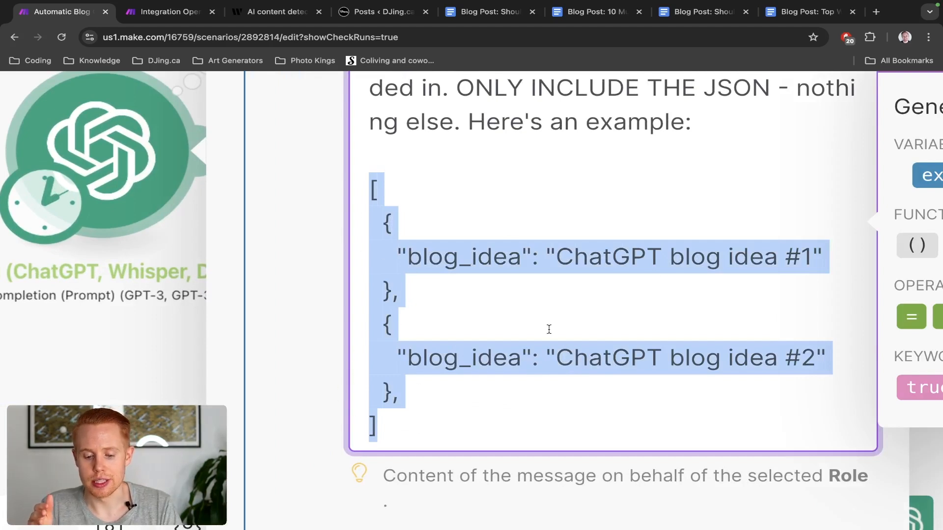
pyautogui.click(460, 260)
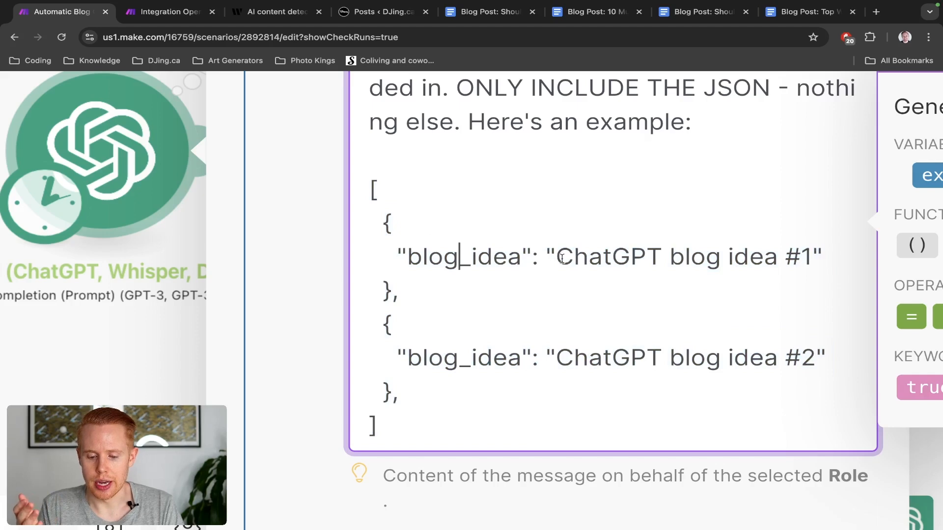
pyautogui.moveTo(556, 257); pyautogui.dragTo(813, 259)
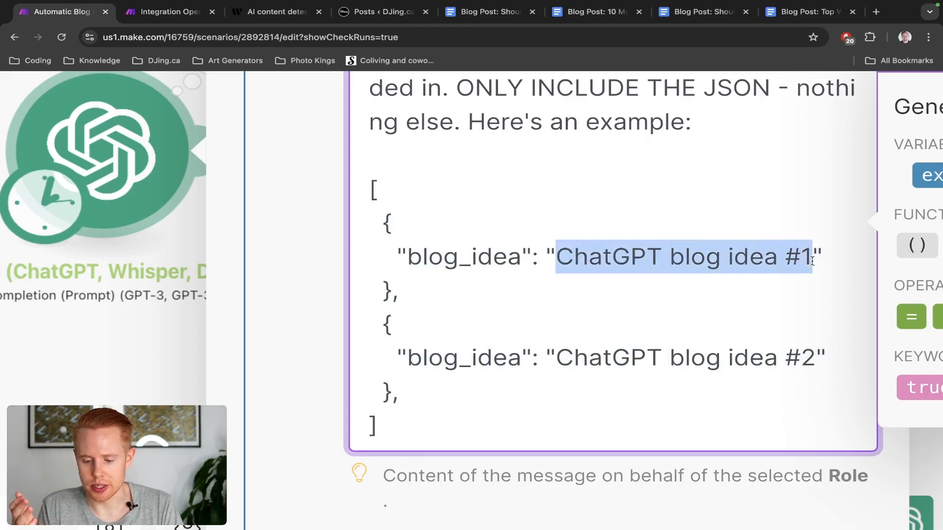
pyautogui.click(556, 352)
pyautogui.moveTo(556, 352); pyautogui.dragTo(816, 355)
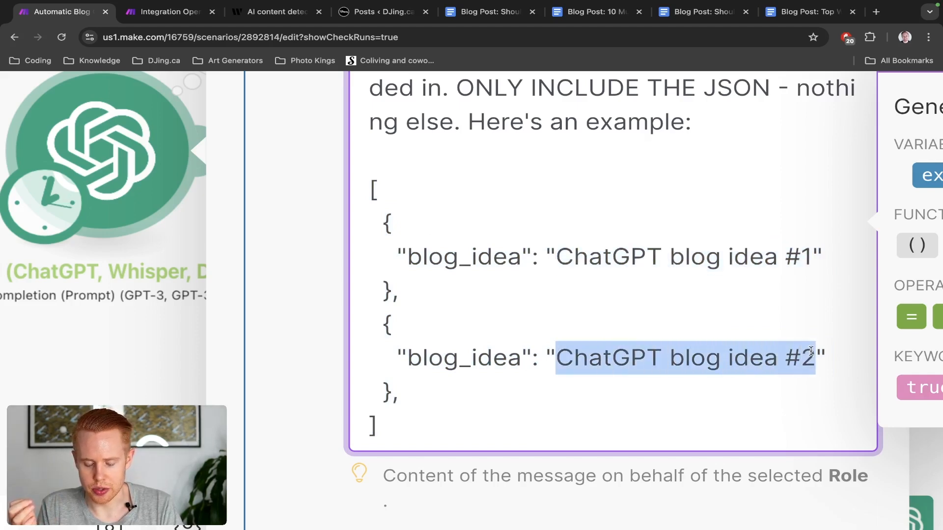
pyautogui.doubleClick(478, 256)
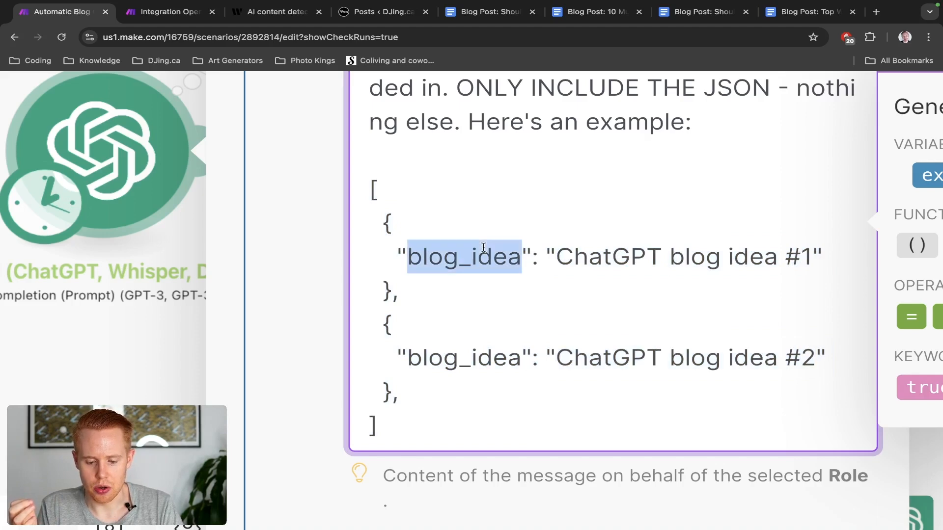
pyautogui.doubleClick(471, 357)
# Add a copy of the second blog_idea entry, with its braces, directly below it in the JSON example of Message 2.
pyautogui.click(444, 396)
pyautogui.moveTo(444, 396); pyautogui.dragTo(340, 332)
pyautogui.press('super+c')
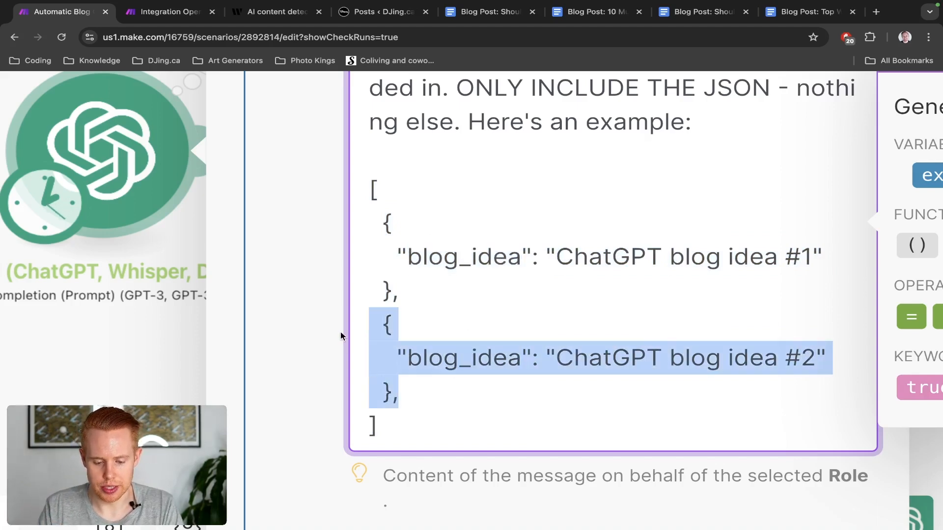
pyautogui.click(412, 384)
pyautogui.press('Return')
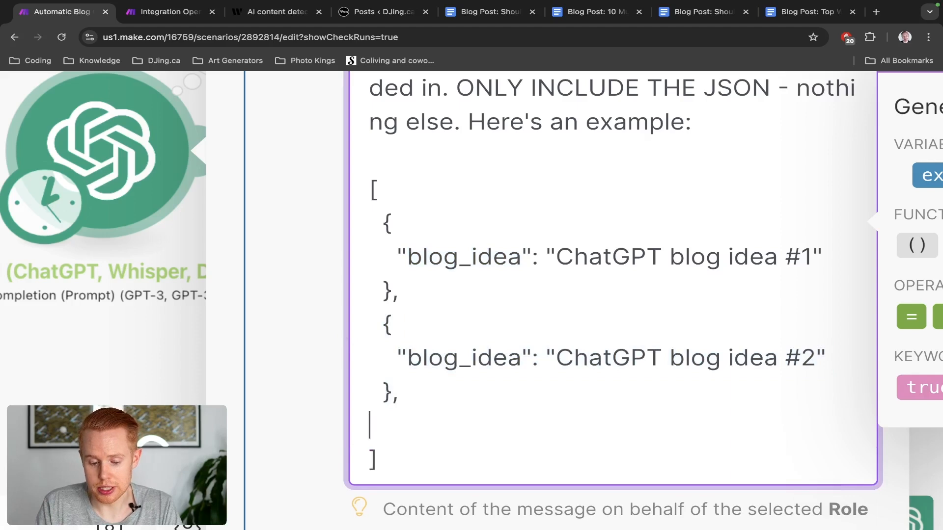
pyautogui.press('BackSpace')
pyautogui.press('BackSpace')
pyautogui.press('BackSpace')
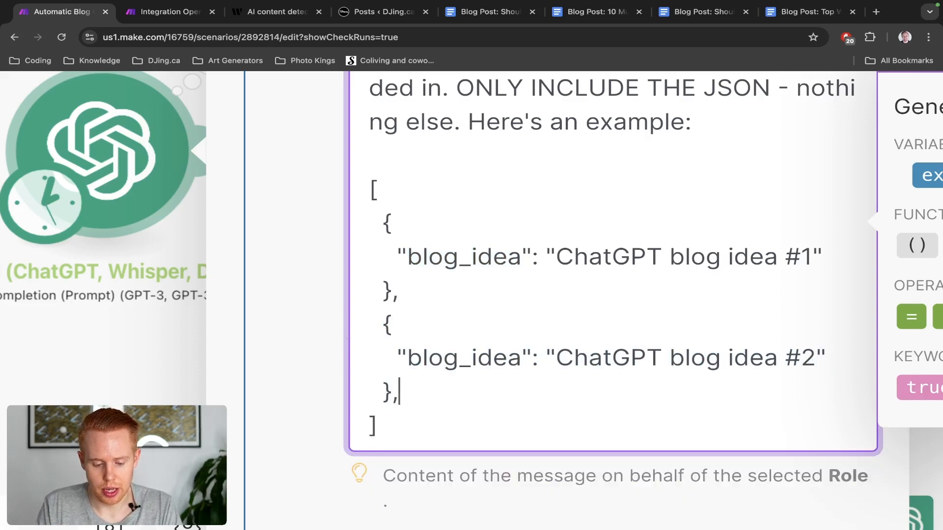
pyautogui.press('Return')
pyautogui.press('super+v')
# Change the copied entry's text to "ChatGPT blog idea #3".
pyautogui.click(825, 460)
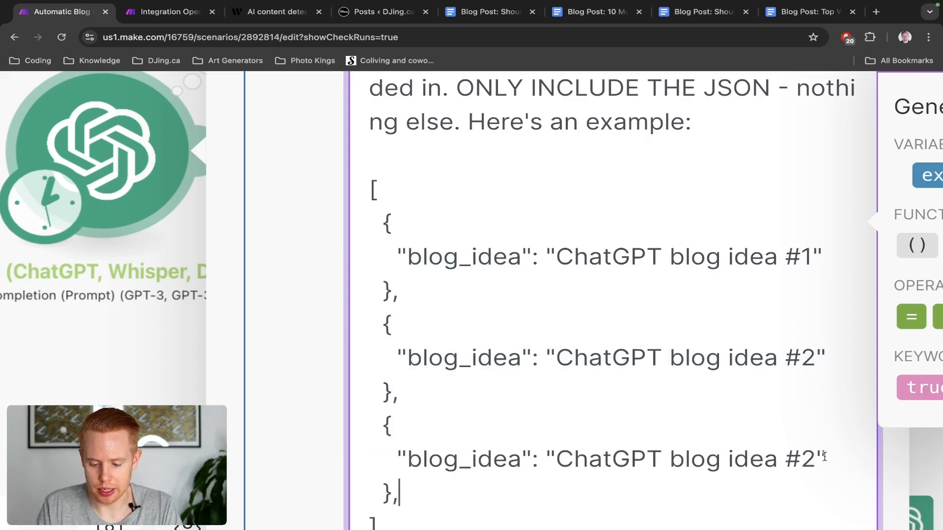
pyautogui.press('Left')
pyautogui.press('BackSpace')
pyautogui.write('3')
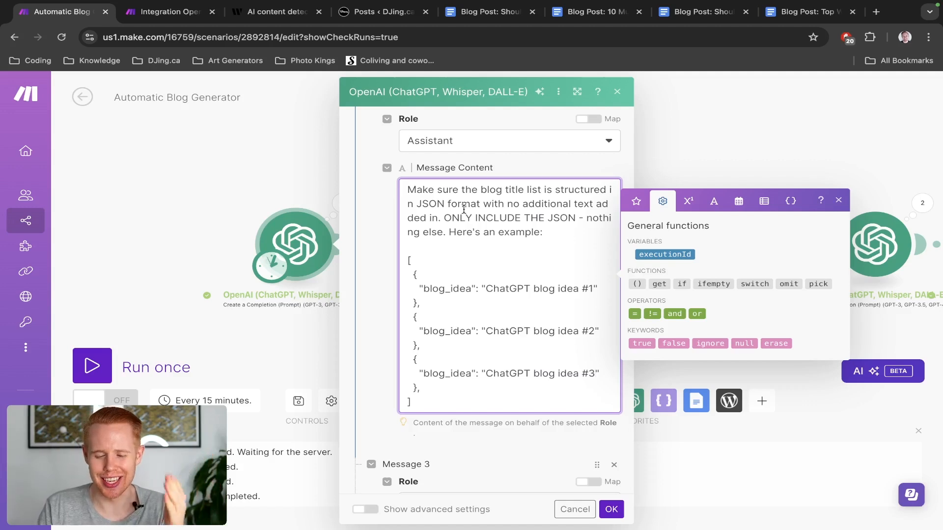
# Examine the Message 3 instruction that rules out custom variables such as 202x or [name].
pyautogui.scroll(-3, 464, 208)
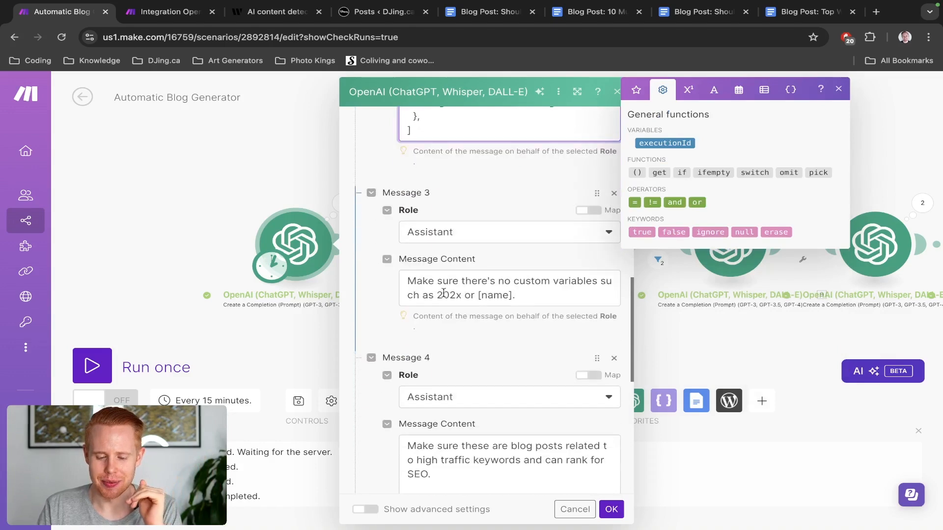
pyautogui.scroll(-2, 445, 297)
pyautogui.scroll(5, 503, 266)
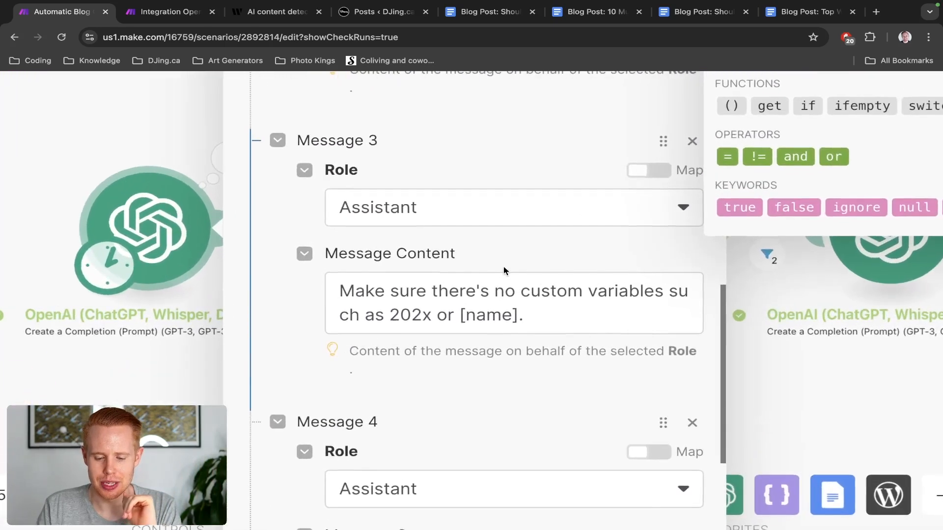
pyautogui.scroll(-1, 503, 266)
pyautogui.scroll(-1, 505, 269)
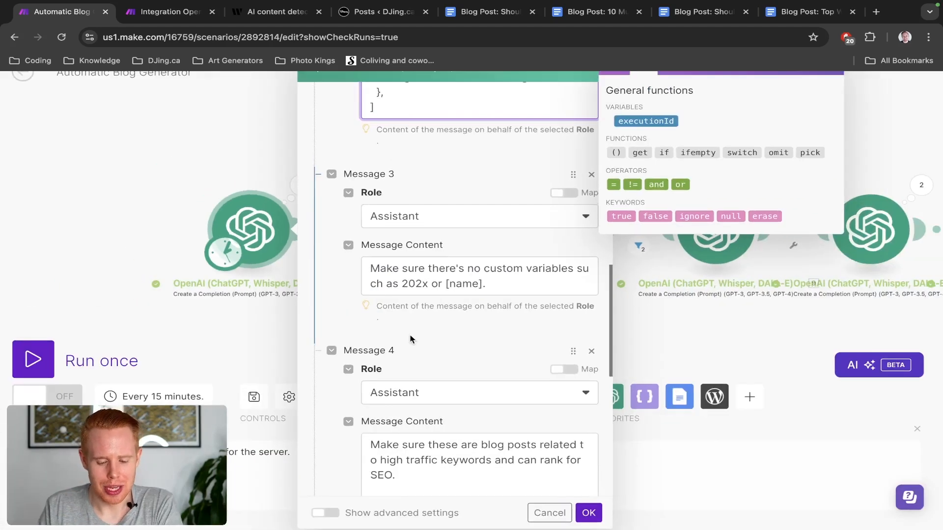
# Examine the Message 4 content, covering the SEO requirement, the wedding DJ business description and the example topics.
pyautogui.scroll(-5, 412, 337)
pyautogui.scroll(-5, 419, 352)
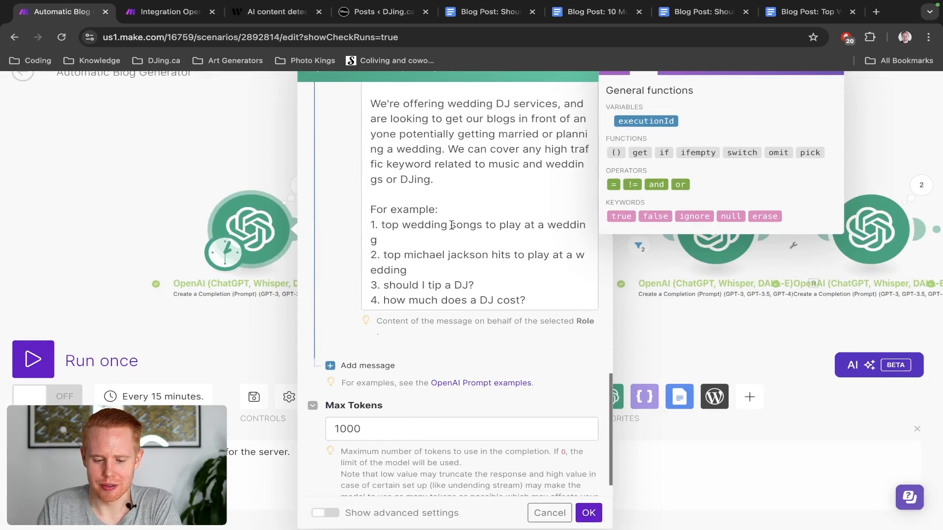
pyautogui.scroll(4, 451, 225)
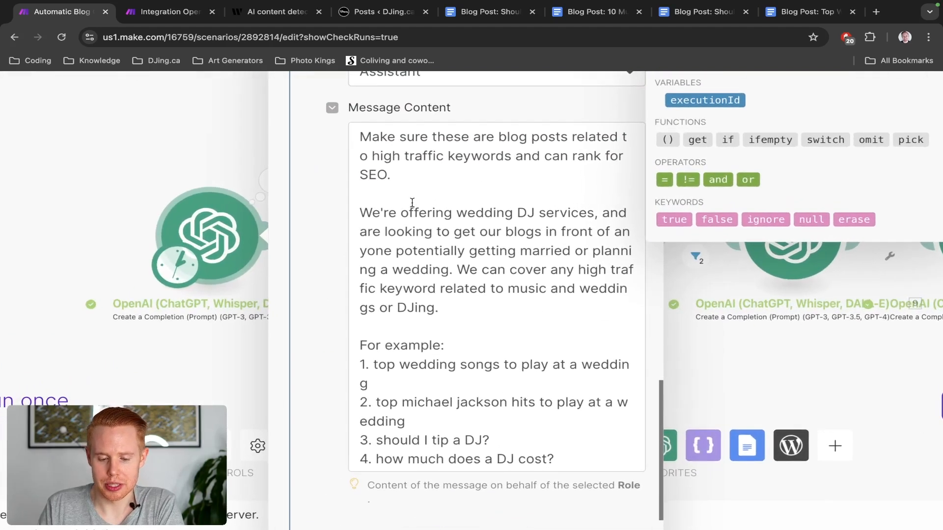
pyautogui.click(336, 177)
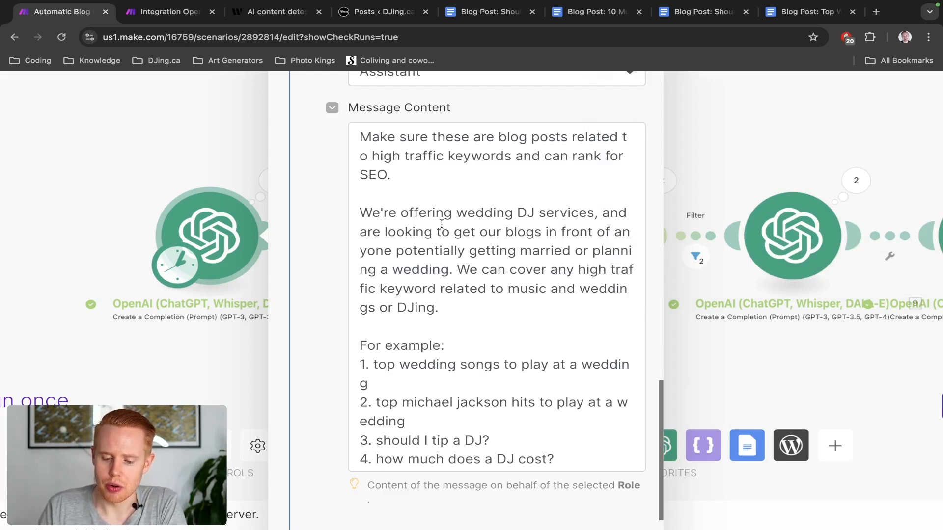
pyautogui.moveTo(457, 213); pyautogui.dragTo(594, 218)
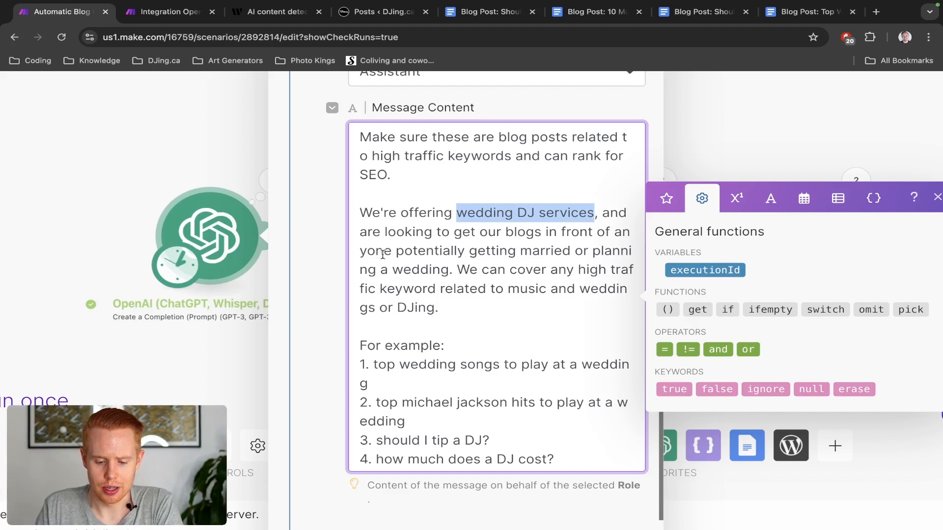
pyautogui.click(432, 244)
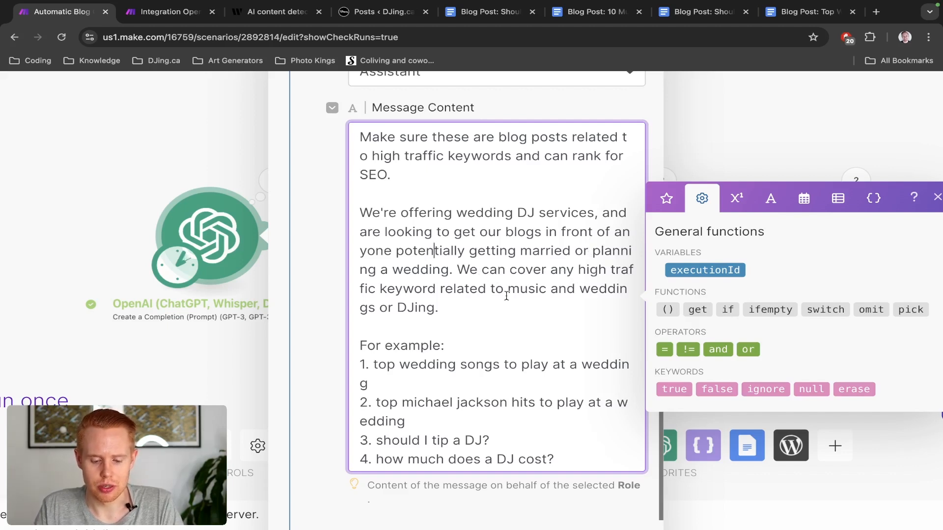
pyautogui.scroll(-1, 507, 296)
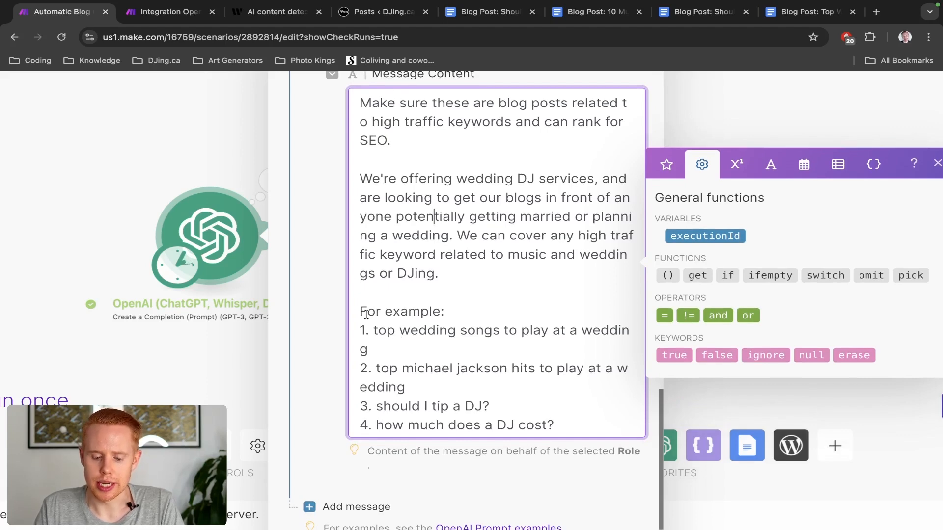
pyautogui.moveTo(360, 312); pyautogui.dragTo(361, 331)
pyautogui.click(565, 426)
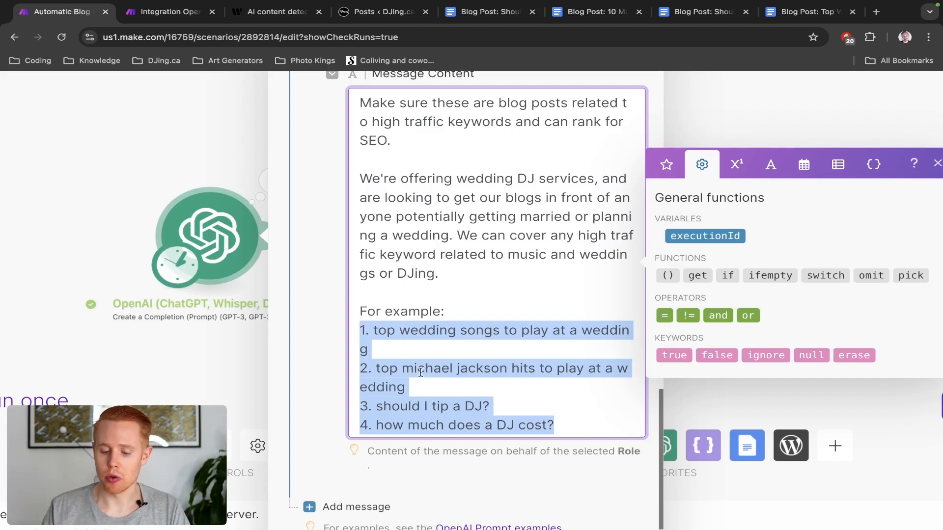
pyautogui.doubleClick(436, 406)
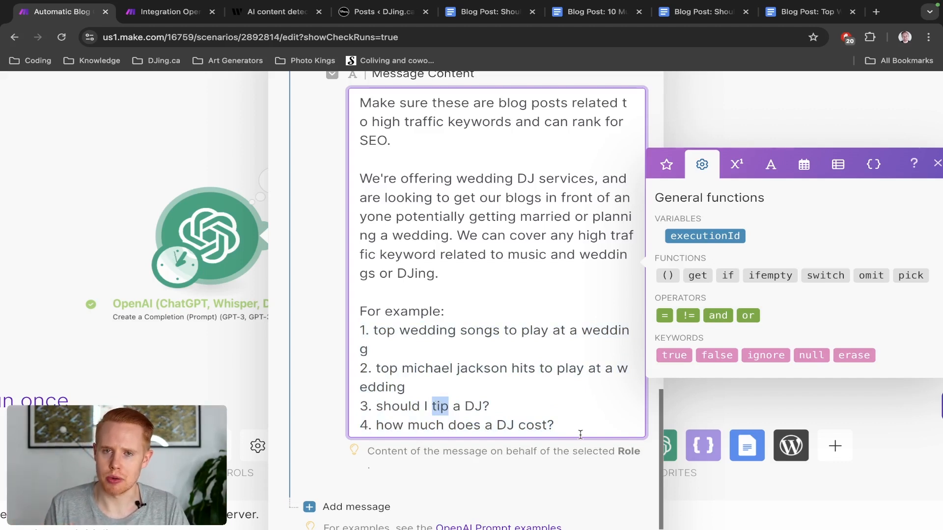
pyautogui.scroll(-1, 580, 435)
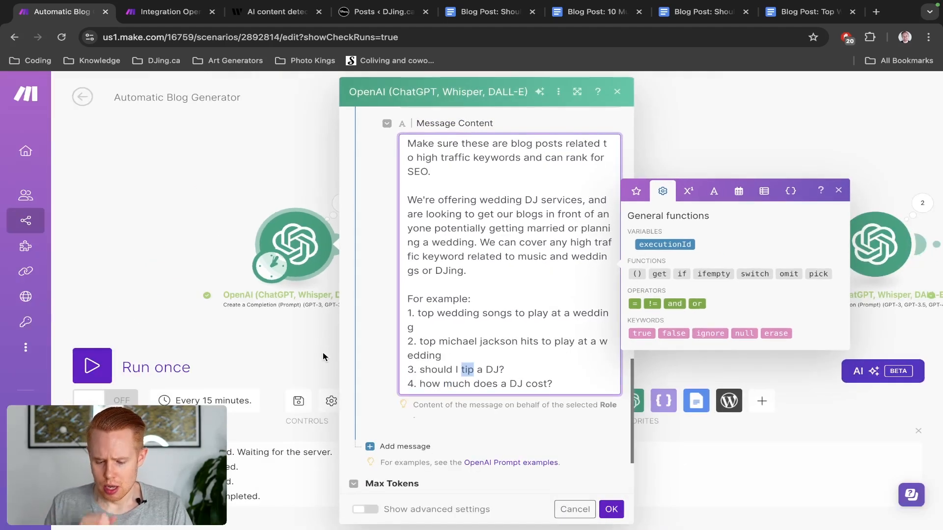
# Leave the first OpenAI module's settings and inspect the blog ideas in its run output.
pyautogui.scroll(15, 374, 299)
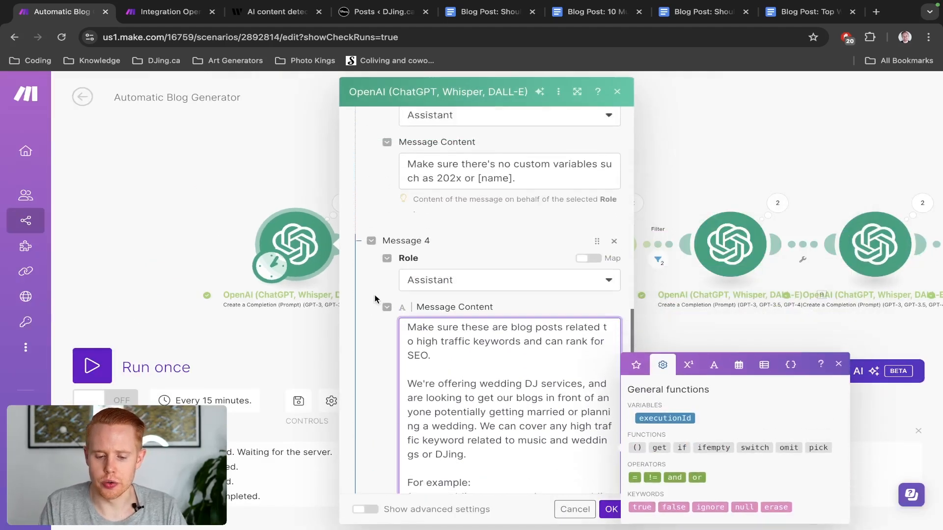
pyautogui.scroll(5, 374, 298)
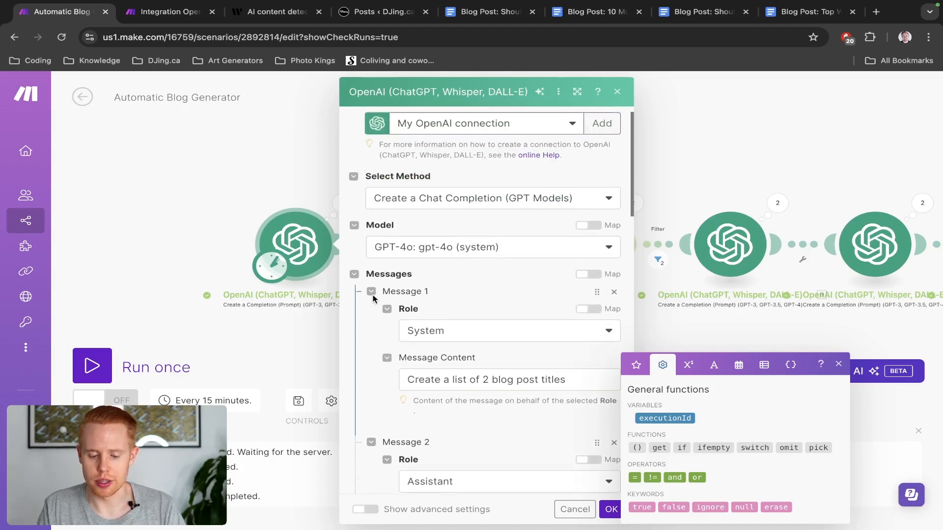
pyautogui.click(267, 202)
pyautogui.click(343, 203)
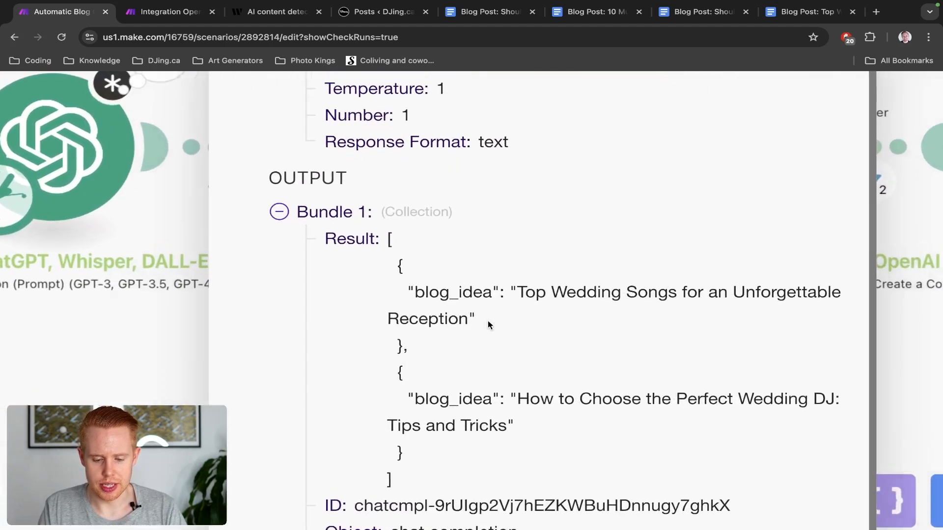
# Examine the two blog_idea titles in the first OpenAI module's output bundle and leave its run results.
pyautogui.scroll(-2, 488, 320)
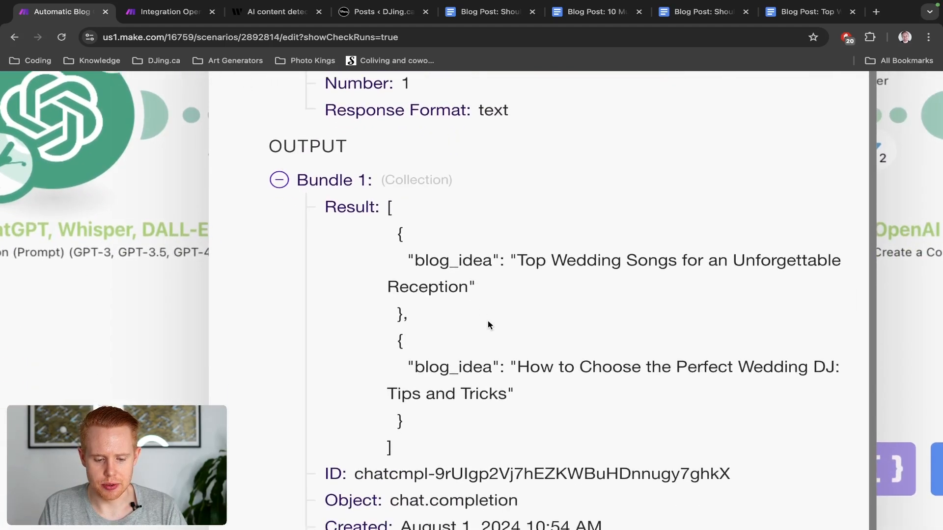
pyautogui.moveTo(396, 386); pyautogui.dragTo(388, 141)
pyautogui.click(512, 186)
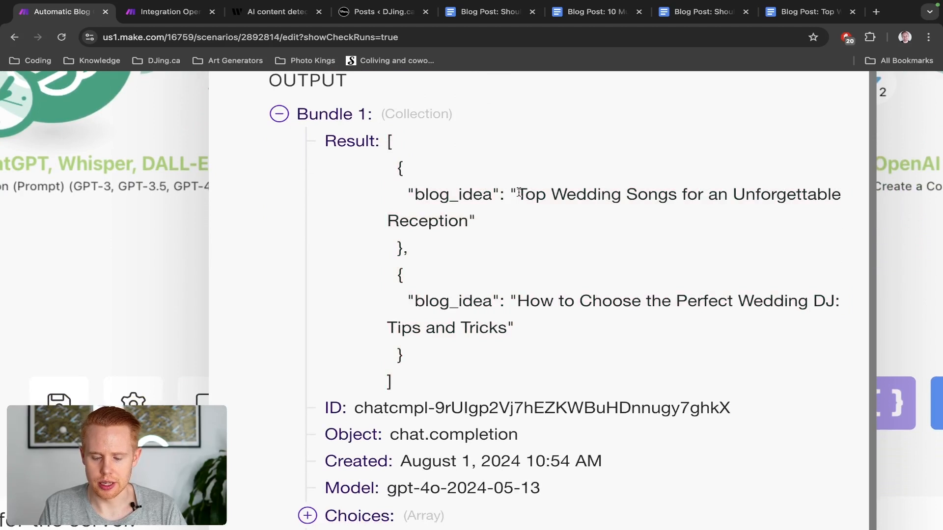
pyautogui.moveTo(519, 192); pyautogui.dragTo(468, 221)
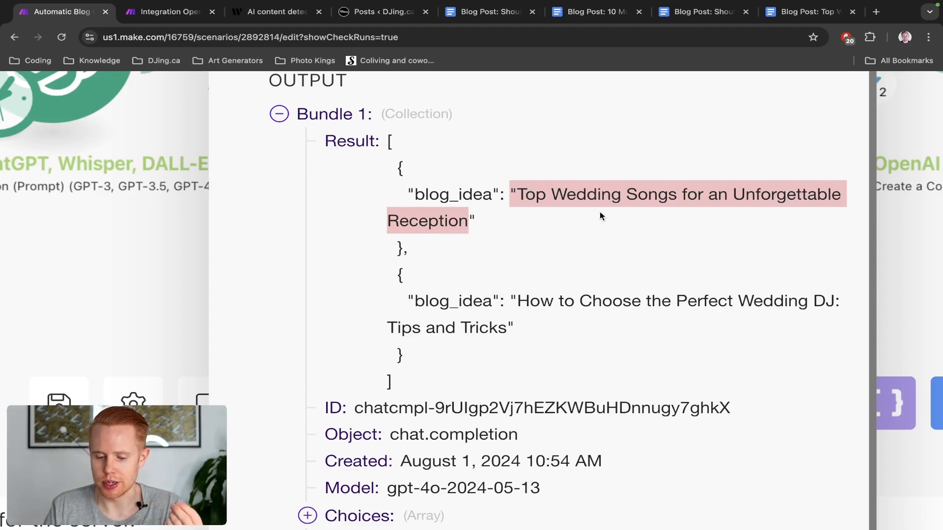
pyautogui.scroll(-1, 418, 217)
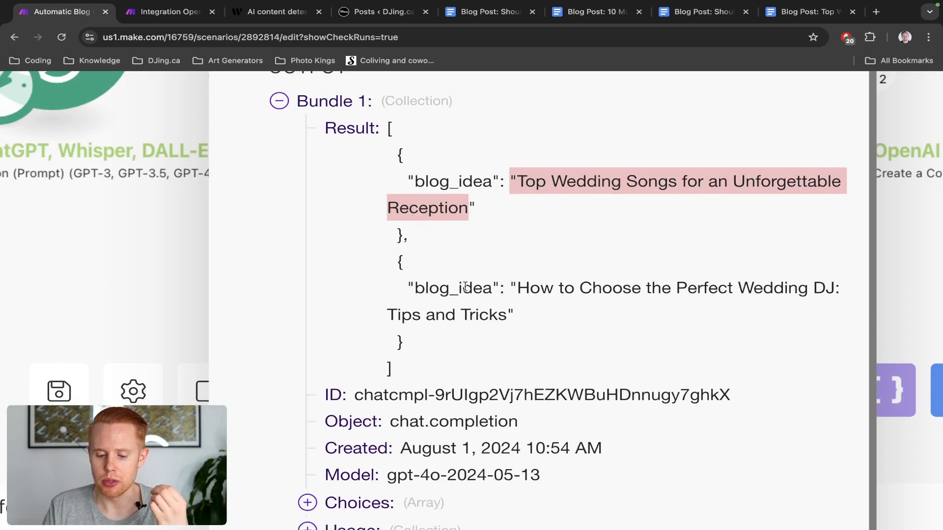
pyautogui.moveTo(519, 290); pyautogui.dragTo(634, 313)
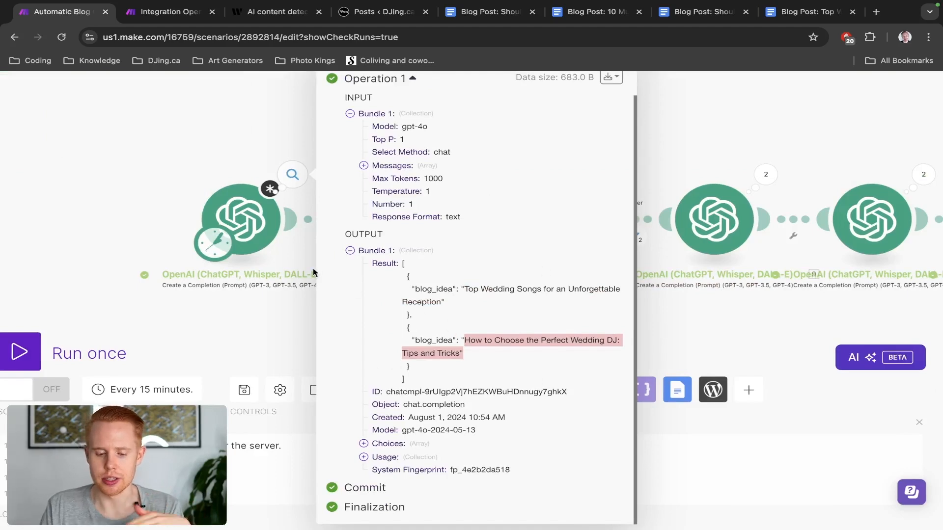
pyautogui.click(285, 293)
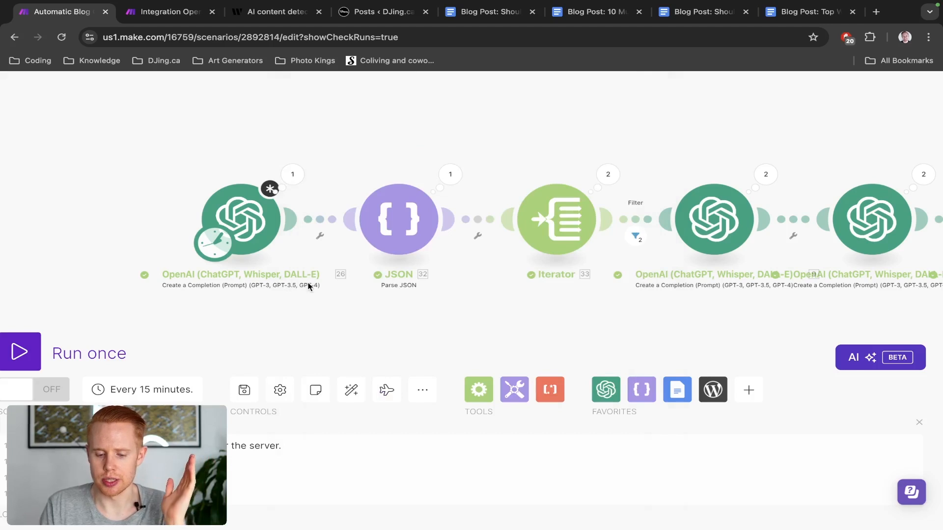
# Check the JSON module's data structure and JSON string mapping, and inspect the JSON string in its run input.
pyautogui.click(404, 212)
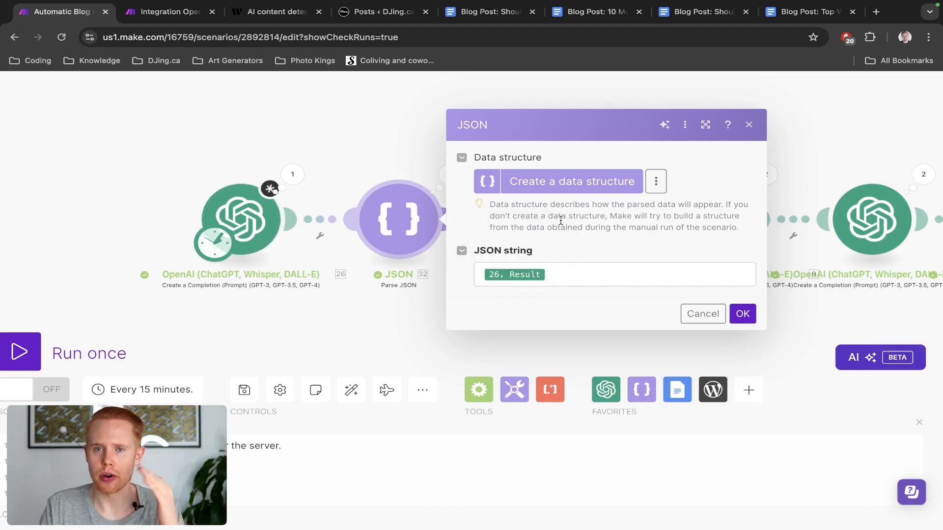
pyautogui.click(407, 197)
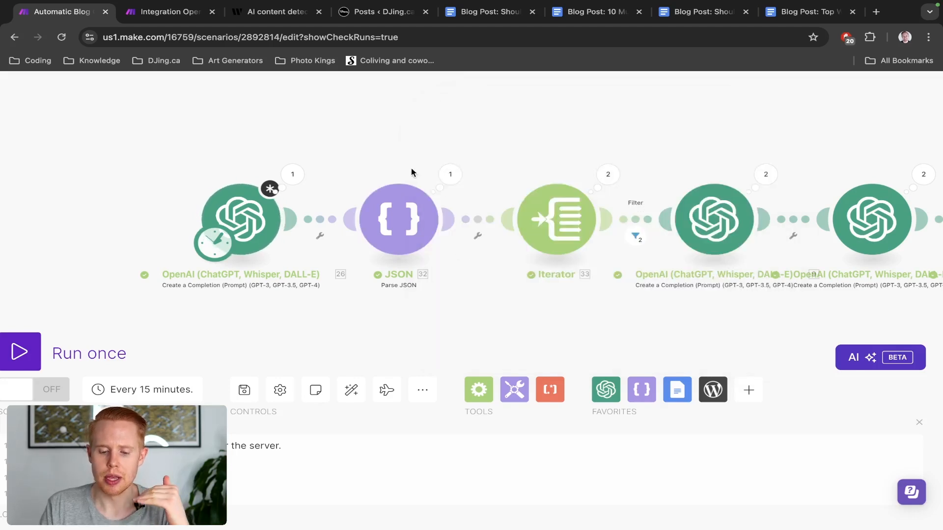
pyautogui.click(451, 180)
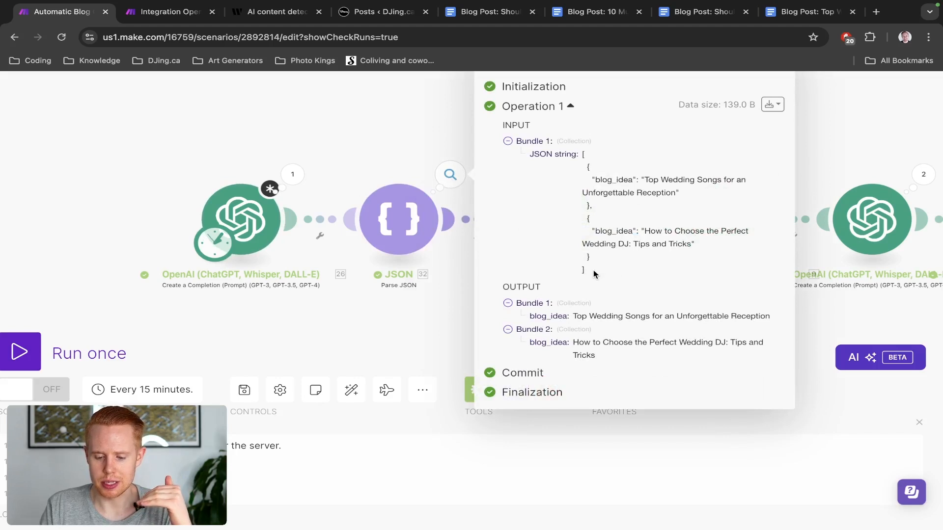
pyautogui.moveTo(593, 270); pyautogui.dragTo(582, 153)
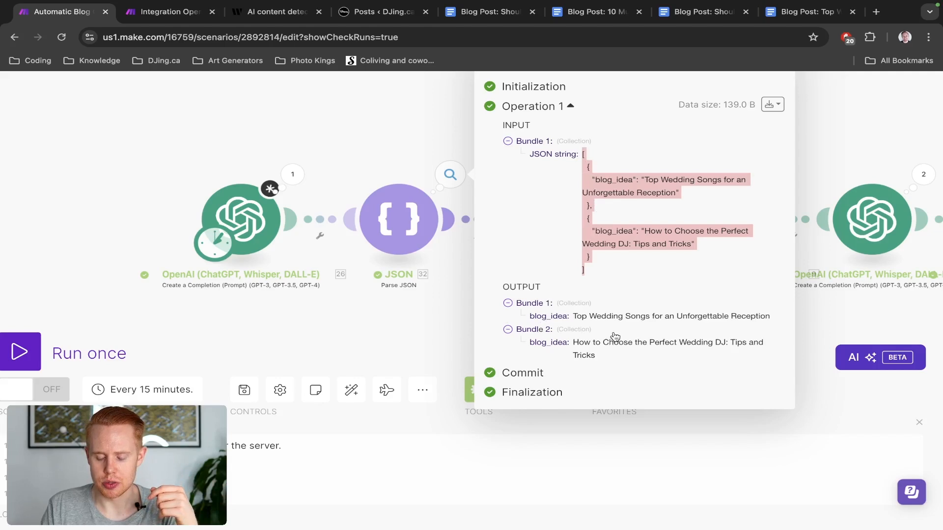
# Examine the separate blog_idea values in the Parse JSON module's two output bundles and leave its run results.
pyautogui.scroll(4, 615, 338)
pyautogui.click(554, 310)
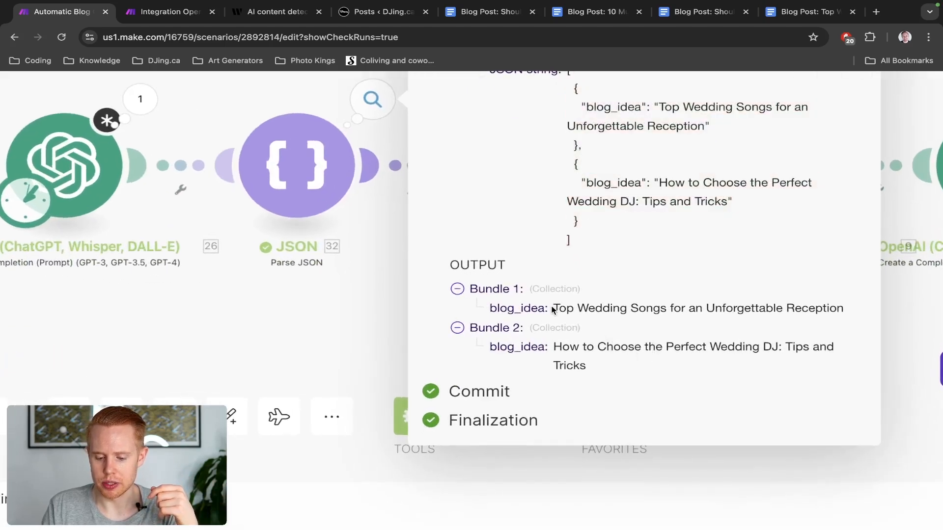
pyautogui.moveTo(553, 310); pyautogui.dragTo(847, 309)
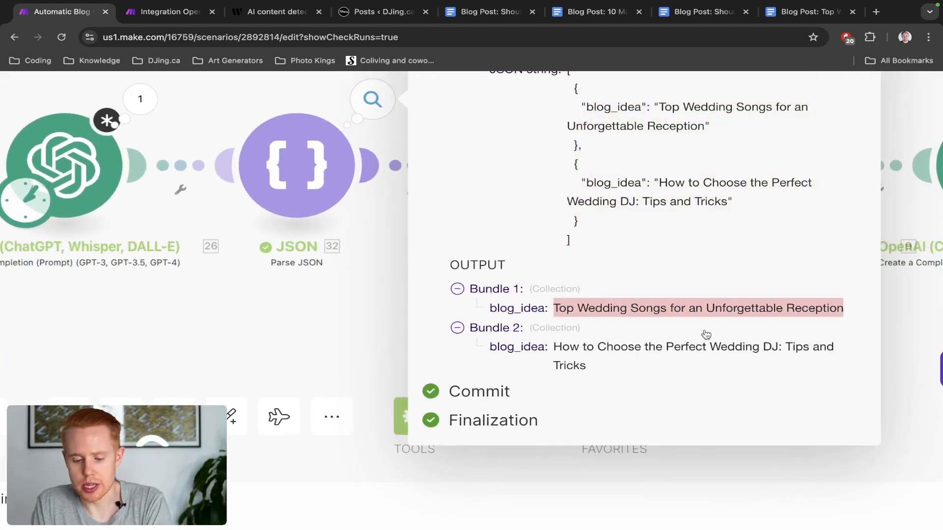
pyautogui.moveTo(554, 347); pyautogui.dragTo(592, 367)
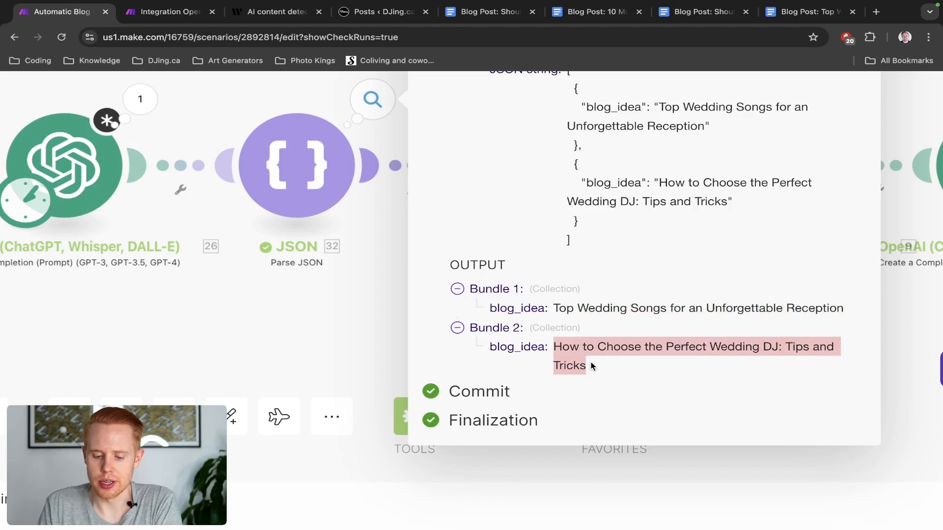
pyautogui.click(358, 305)
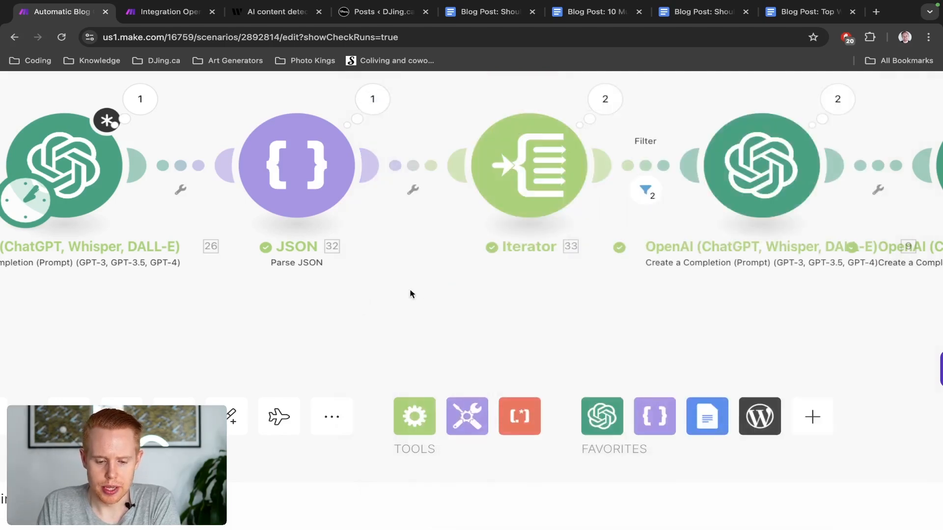
# Check that the Iterator's array is mapped to the blog_idea item from Parse JSON, leaving its settings as they are.
pyautogui.moveTo(411, 292); pyautogui.dragTo(272, 336)
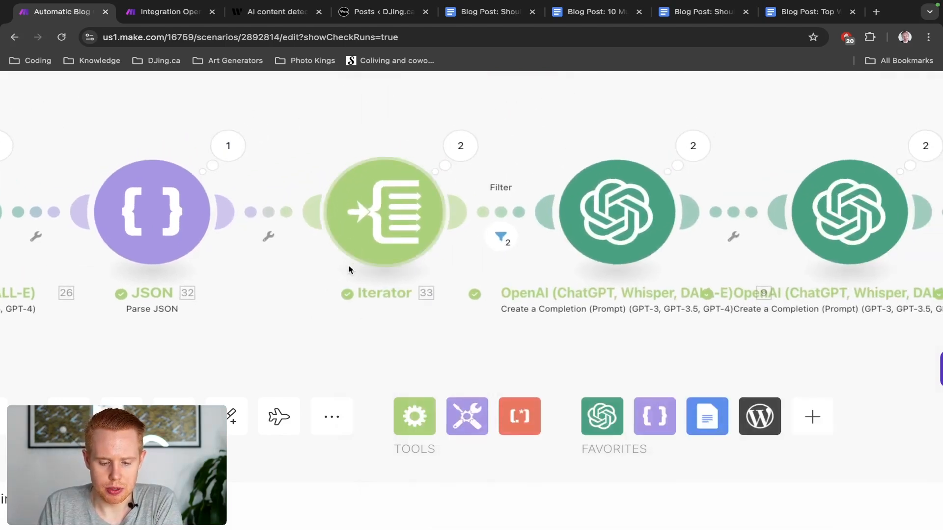
pyautogui.click(397, 221)
pyautogui.click(636, 227)
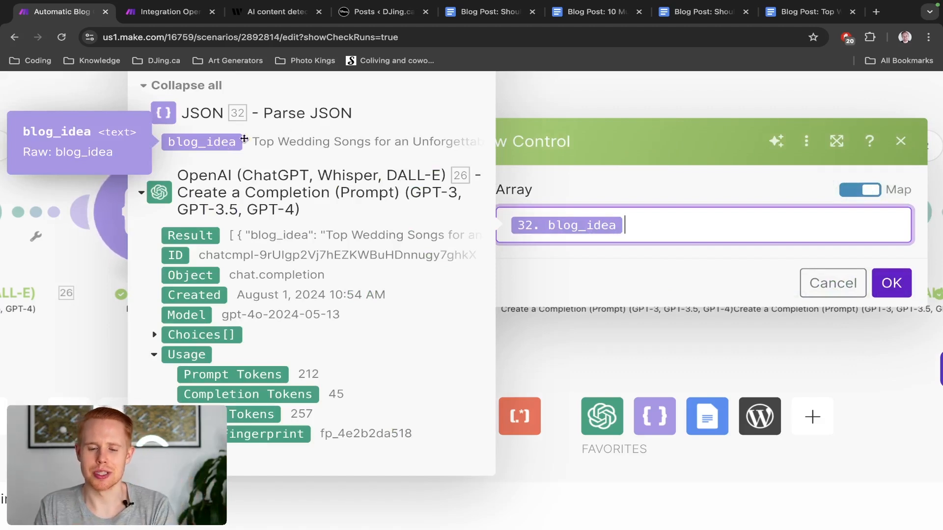
pyautogui.click(524, 98)
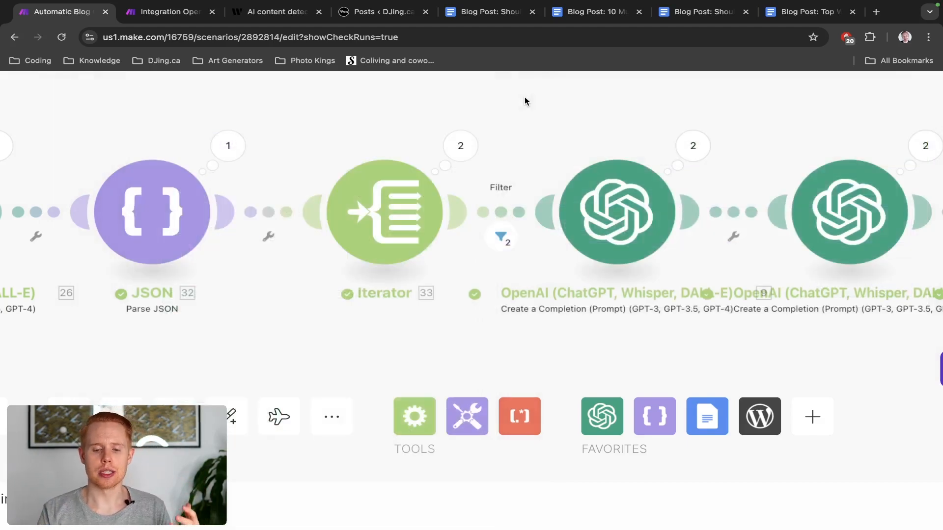
# Examine the filter conditions on bundle order position between the Iterator and the next OpenAI module, and leave them without saving.
pyautogui.scroll(-5, 526, 134)
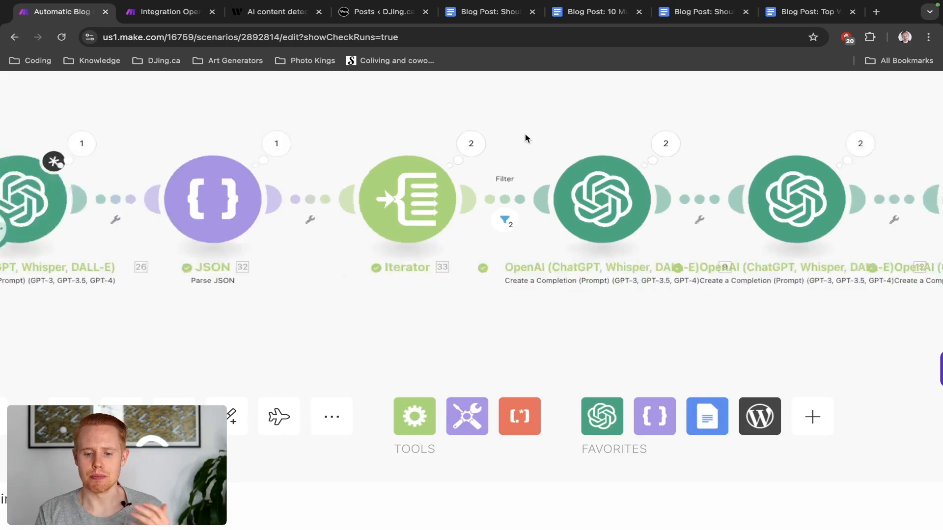
pyautogui.moveTo(537, 137); pyautogui.dragTo(432, 220)
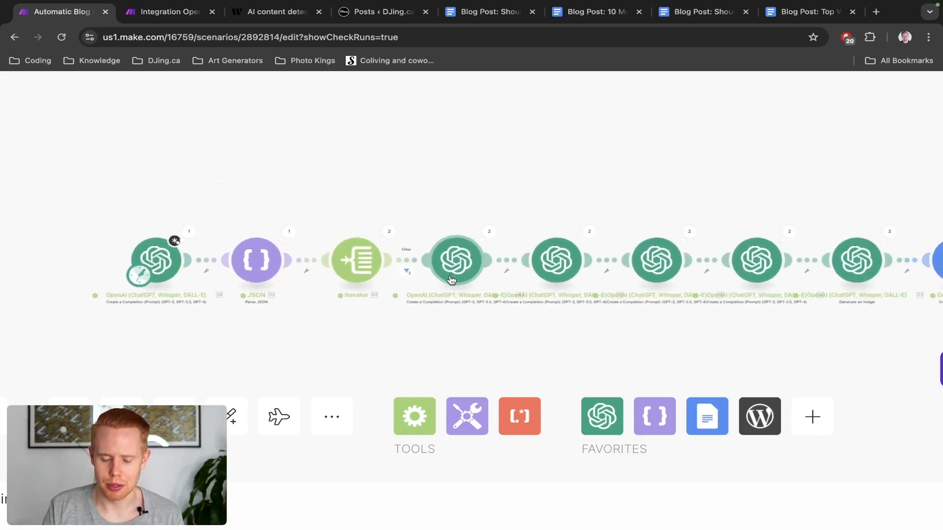
pyautogui.click(410, 261)
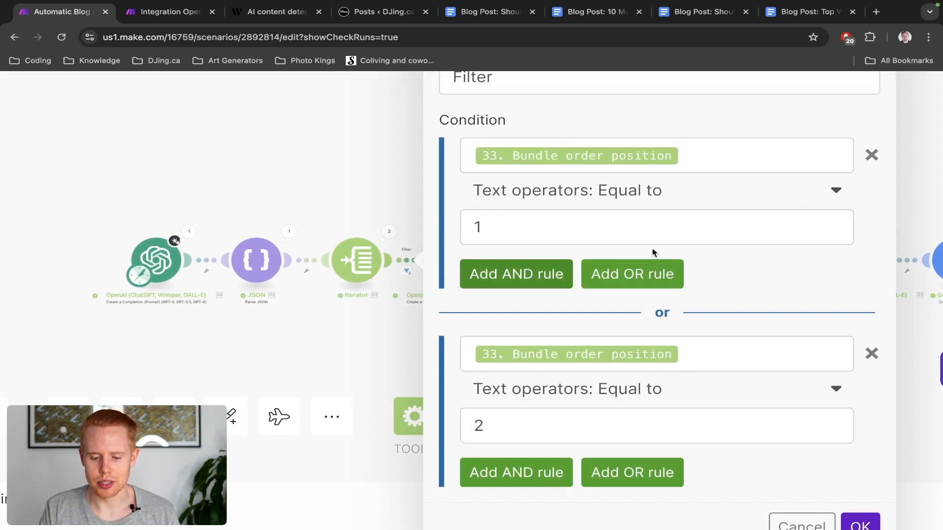
pyautogui.scroll(2, 666, 245)
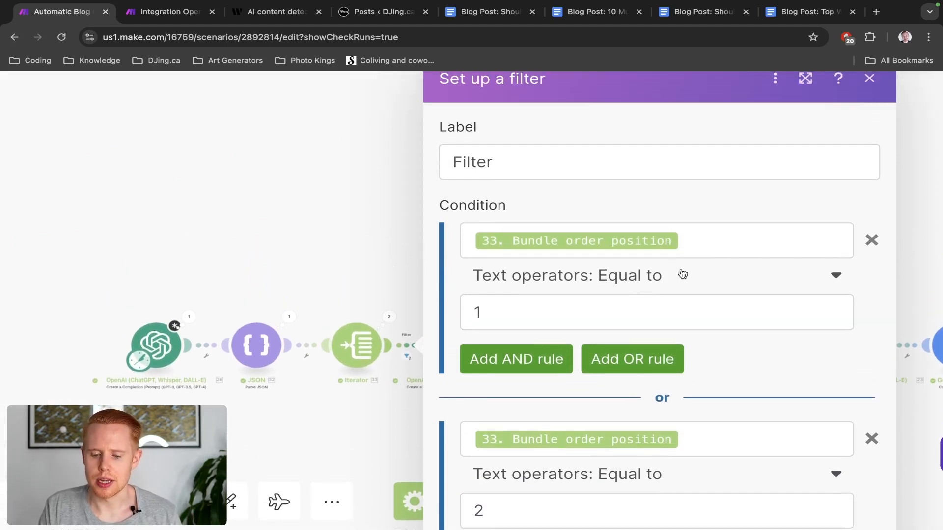
pyautogui.scroll(-3, 677, 265)
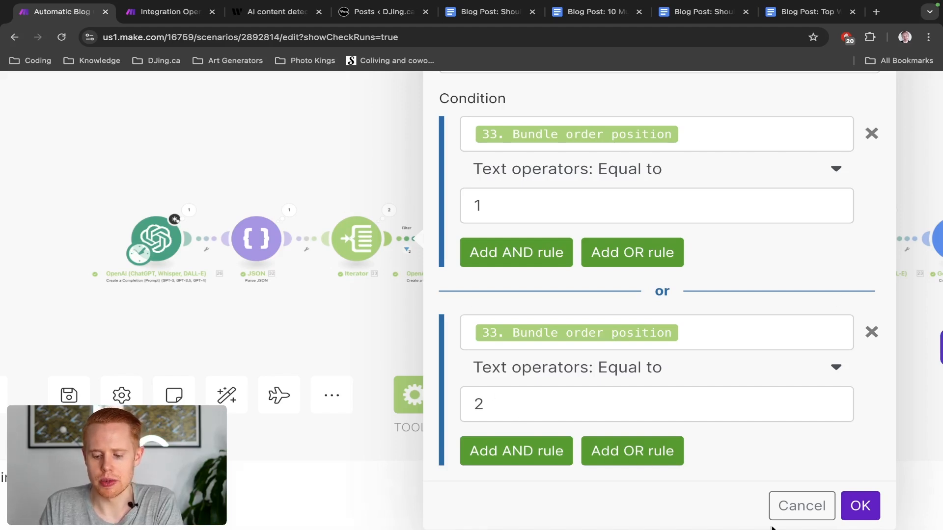
pyautogui.click(802, 506)
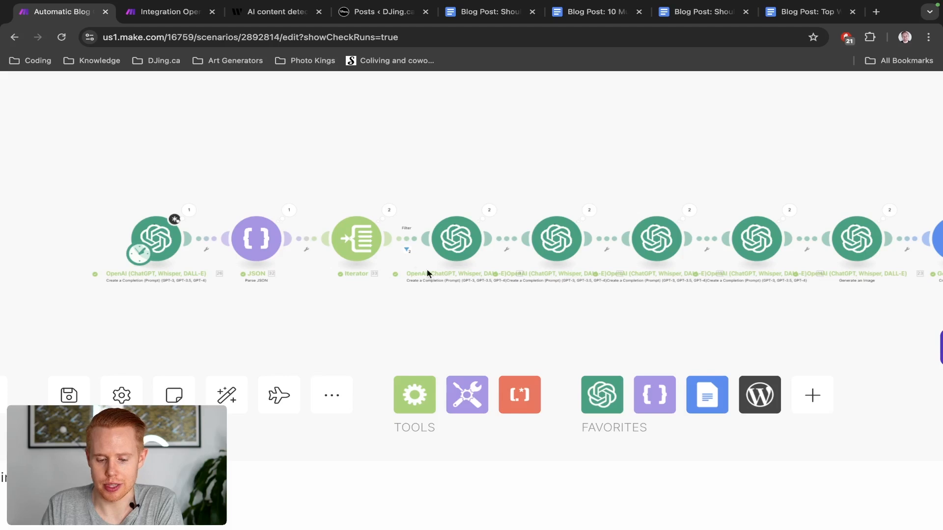
# Examine the settings of the OpenAI module after the filter, including the Message 1 outline prompt that uses the Iterator's value.
pyautogui.hscroll(5, 457, 184)
pyautogui.scroll(-1, 456, 185)
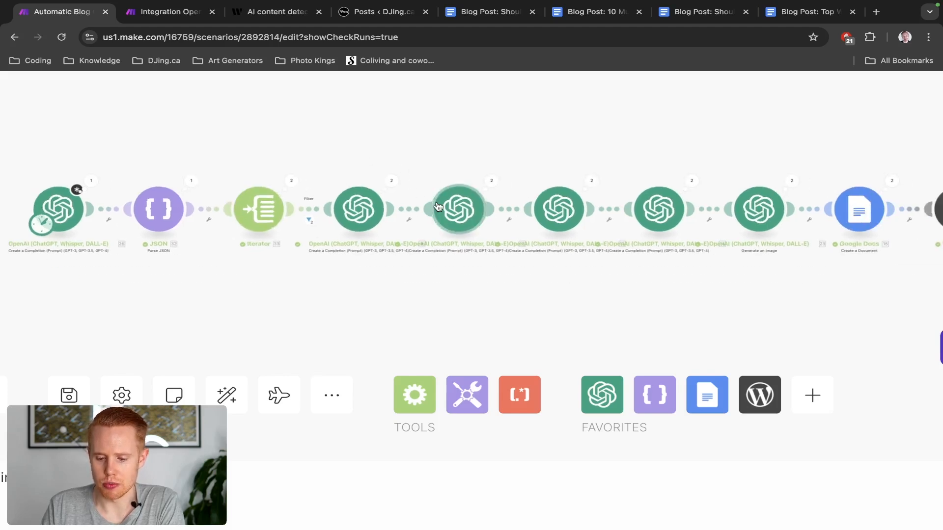
pyautogui.moveTo(591, 291)
pyautogui.mouseDown()
pyautogui.moveTo(387, 288)
pyautogui.moveTo(590, 288)
pyautogui.mouseUp()
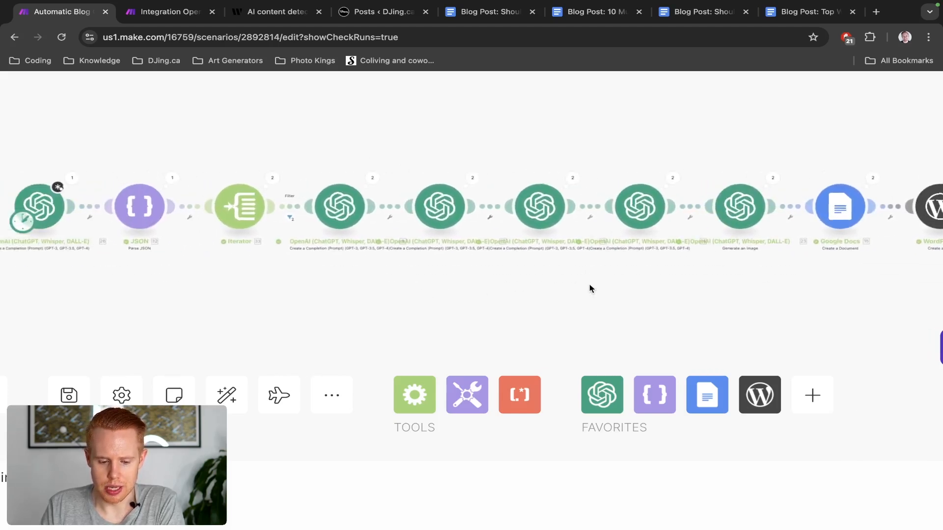
pyautogui.click(339, 206)
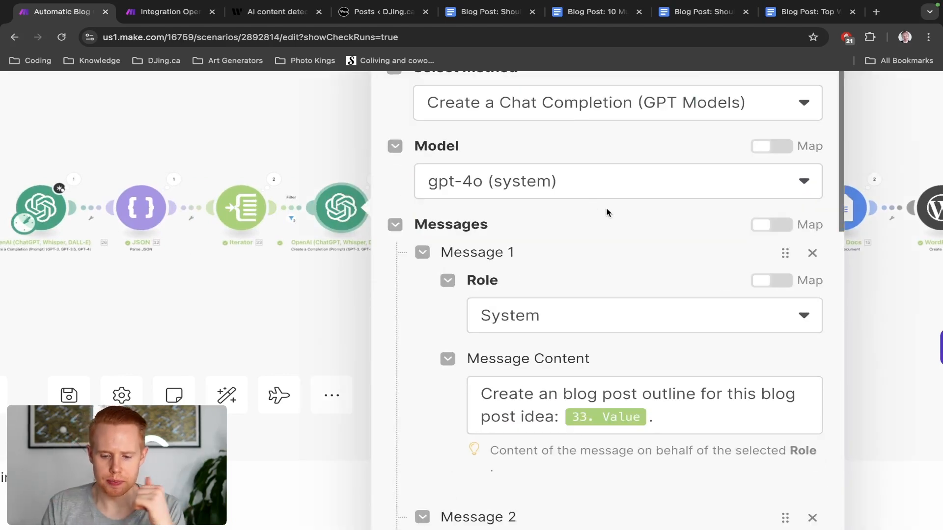
pyautogui.scroll(5, 607, 212)
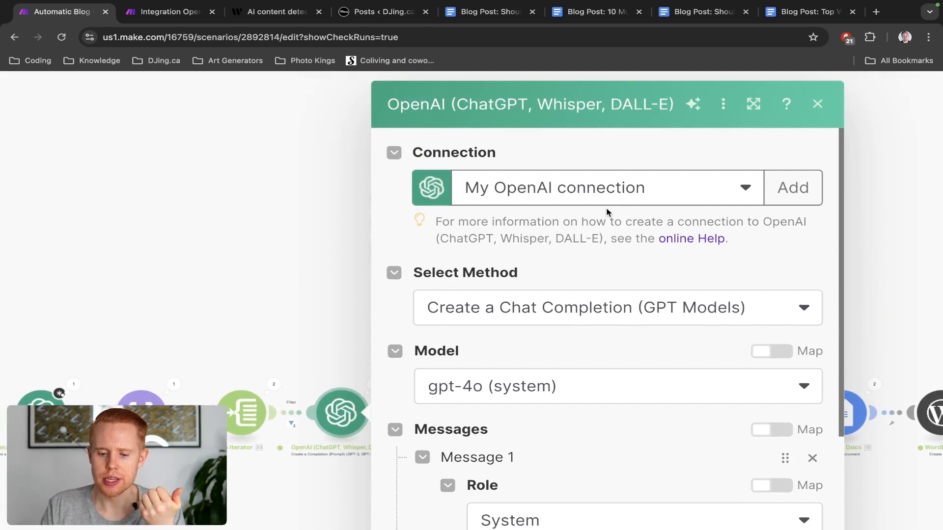
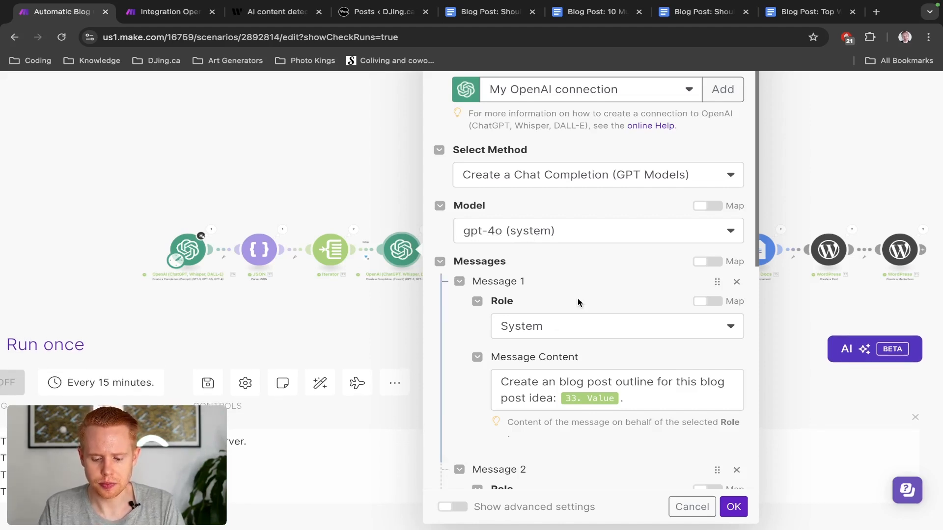
pyautogui.scroll(-3, 575, 301)
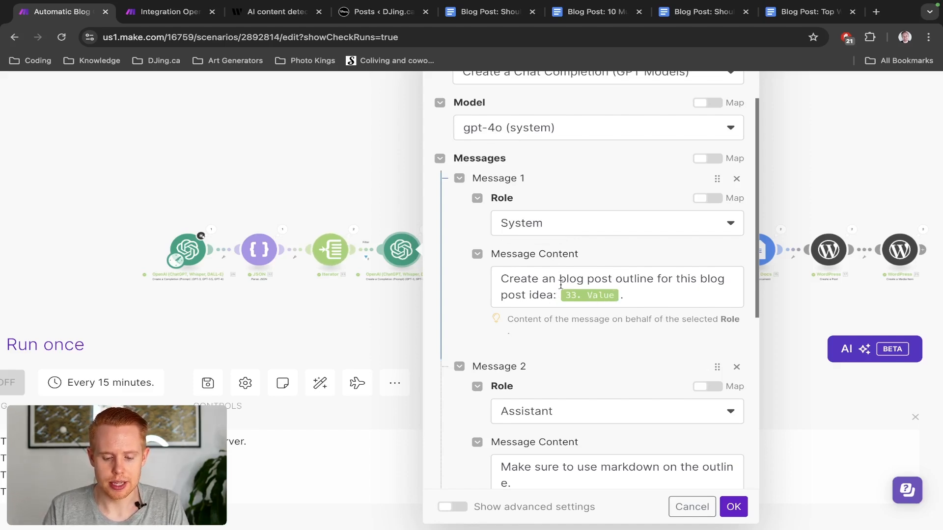
pyautogui.scroll(5, 338, 253)
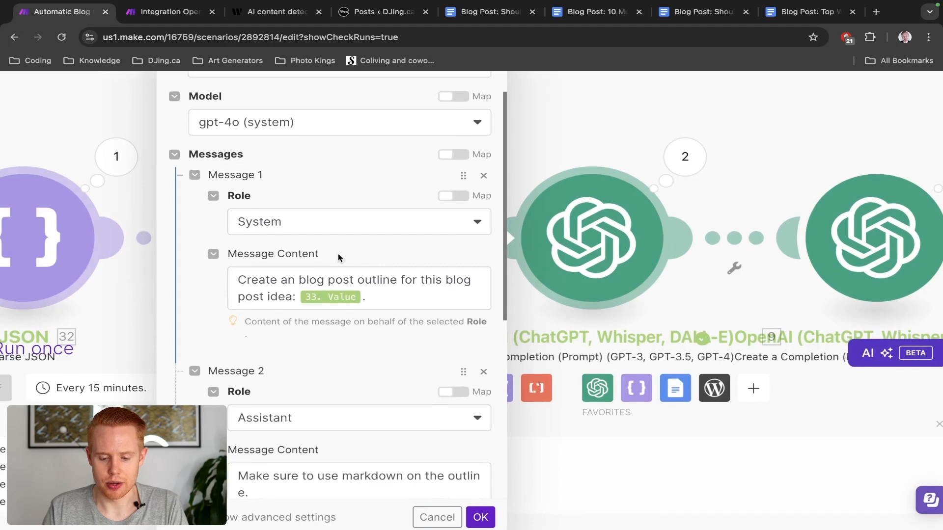
pyautogui.click(104, 119)
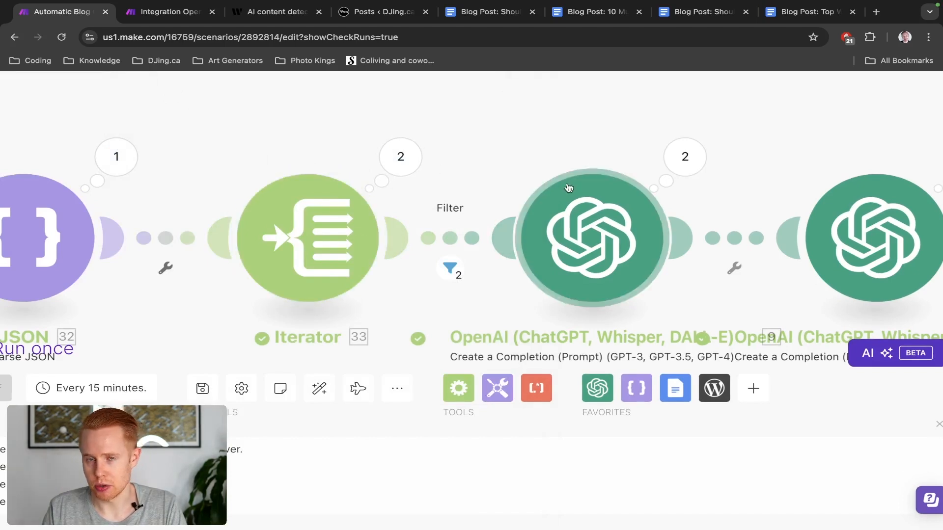
pyautogui.click(576, 220)
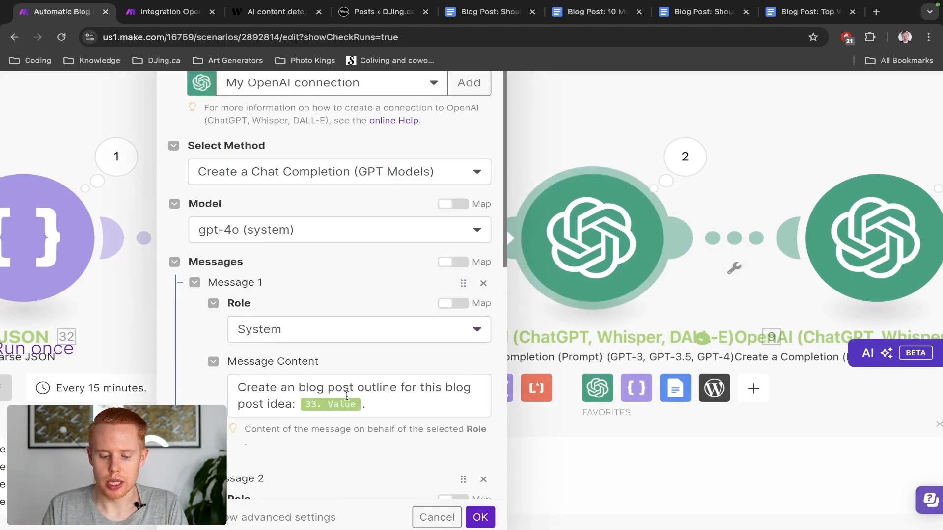
pyautogui.scroll(-3, 359, 402)
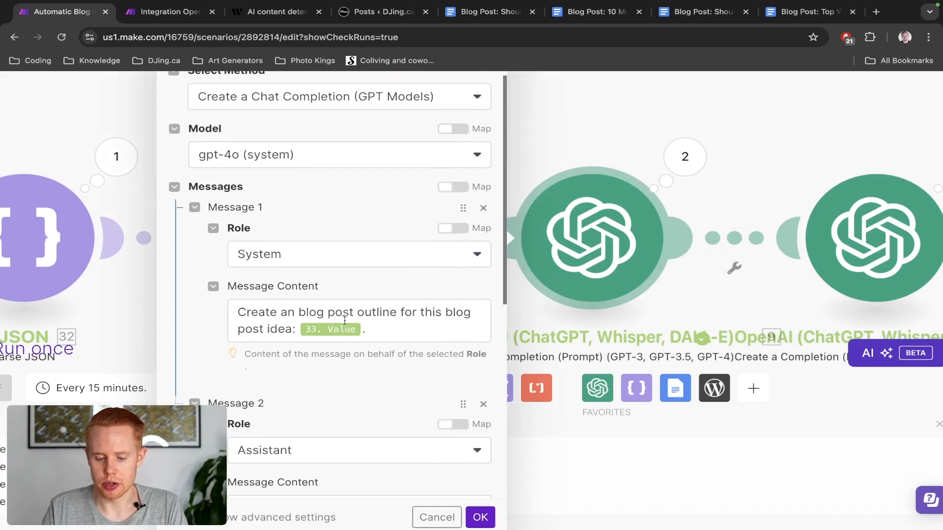
pyautogui.click(591, 141)
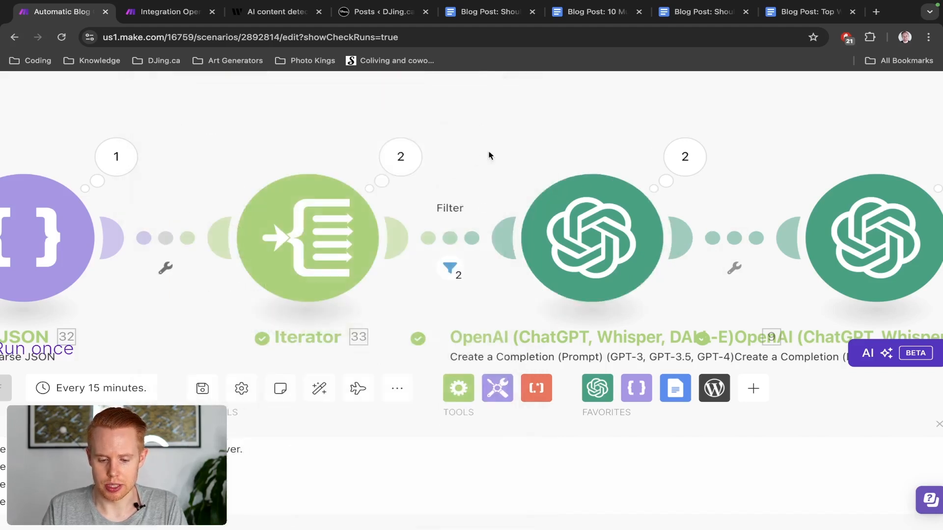
# Examine the value in the Iterator's output bundles for Operation 1 and Operation 2.
pyautogui.click(401, 157)
pyautogui.click(768, 156)
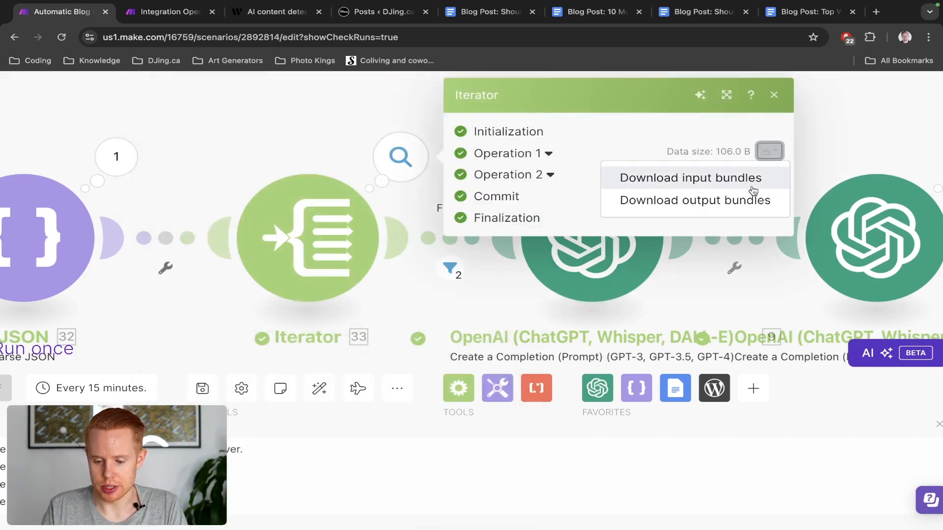
pyautogui.click(779, 207)
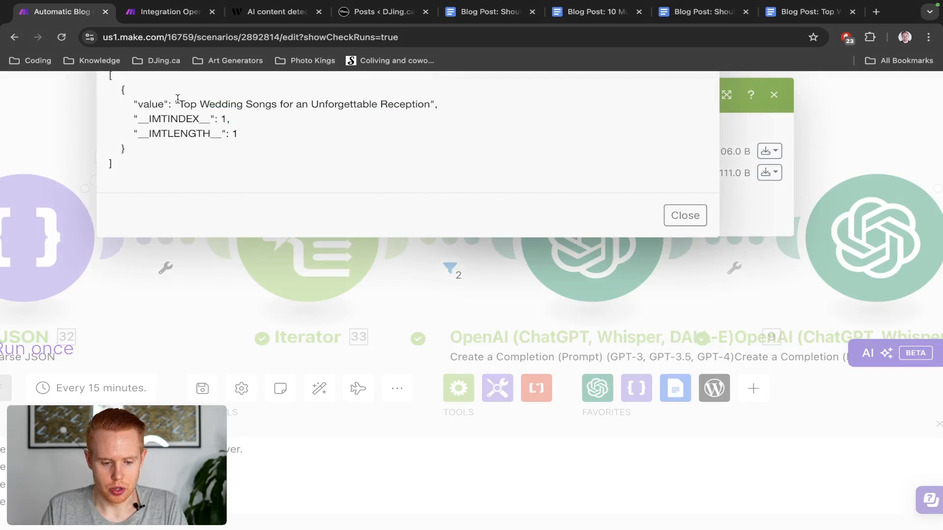
pyautogui.moveTo(176, 104); pyautogui.dragTo(399, 114)
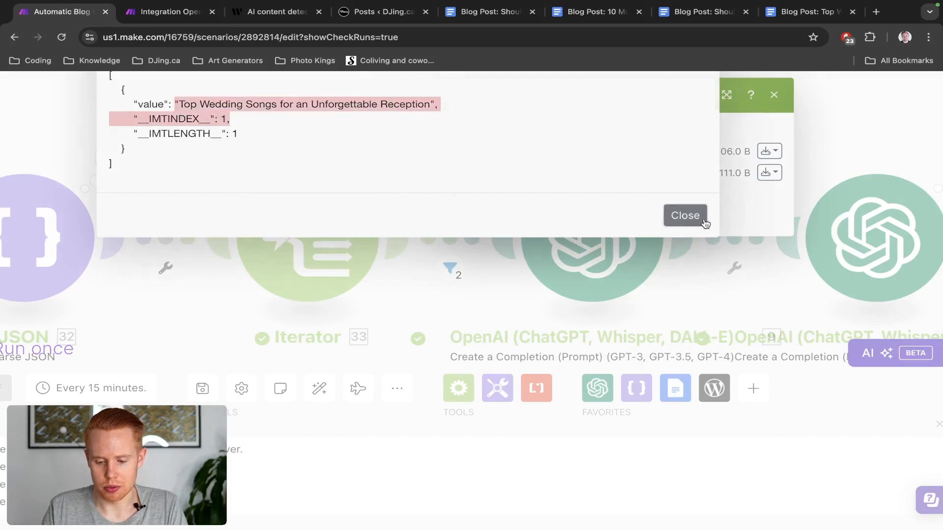
pyautogui.click(702, 217)
pyautogui.click(767, 173)
pyautogui.click(764, 165)
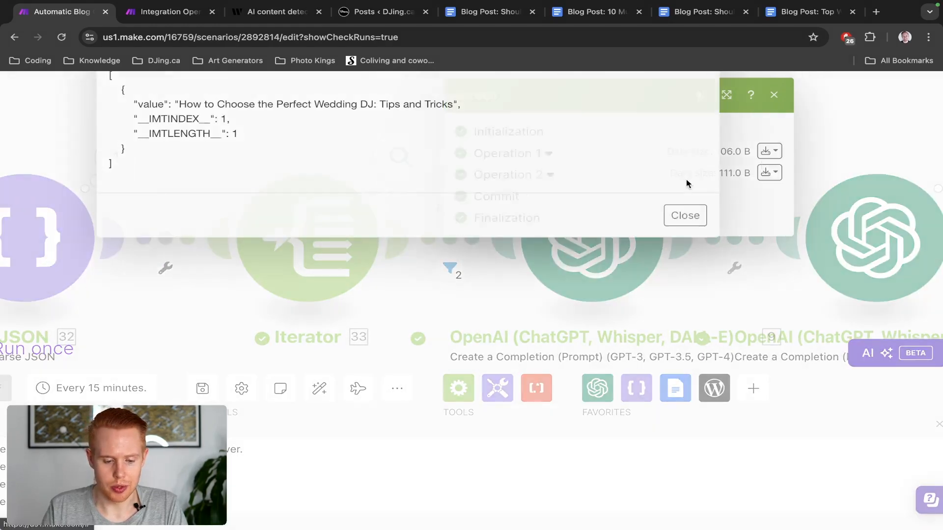
pyautogui.moveTo(192, 102); pyautogui.dragTo(462, 106)
pyautogui.click(699, 216)
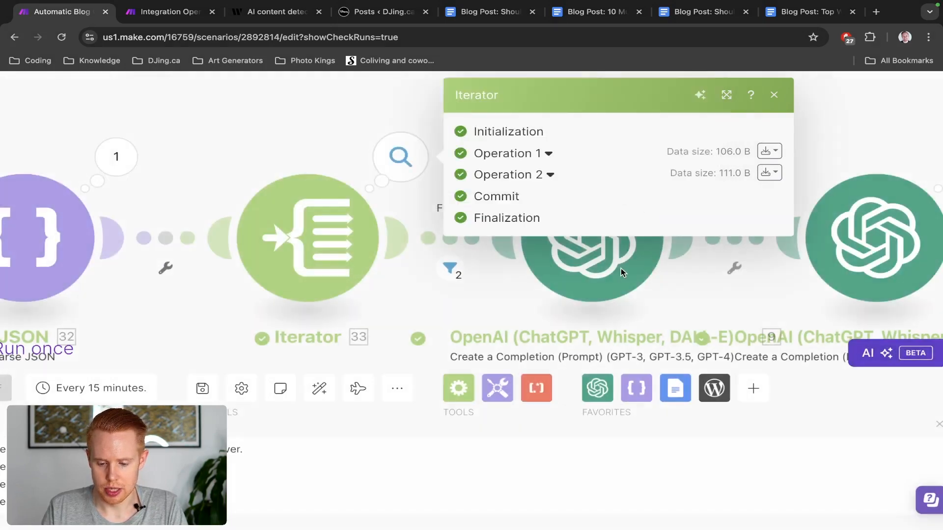
# Examine the Message 2 assistant instructions and Max Tokens in the outline OpenAI module after the filter, and leave its settings without saving.
pyautogui.click(621, 268)
pyautogui.scroll(-10, 326, 273)
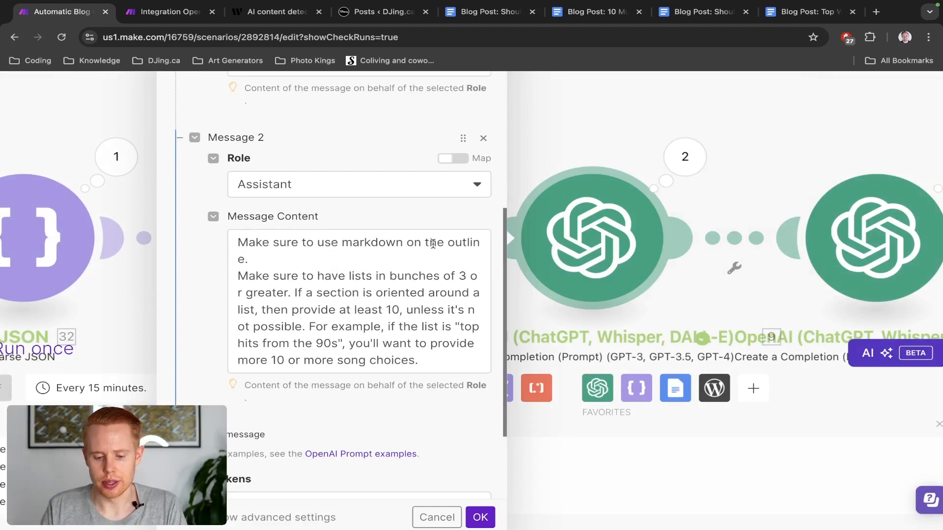
pyautogui.click(260, 266)
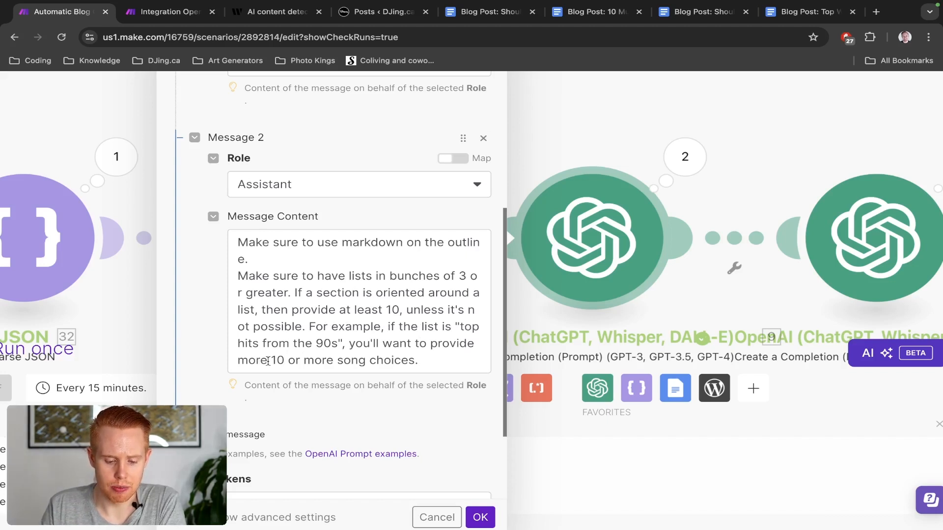
pyautogui.scroll(-3, 371, 355)
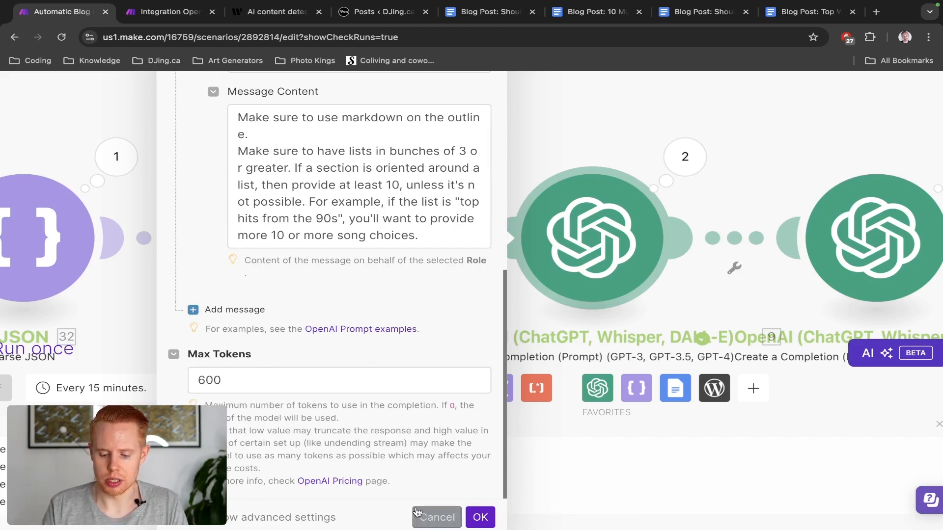
pyautogui.click(436, 517)
# Examine the message content in the outline OpenAI module's Operation 2 output bundle, and leave its run results.
pyautogui.moveTo(557, 108); pyautogui.dragTo(331, 89)
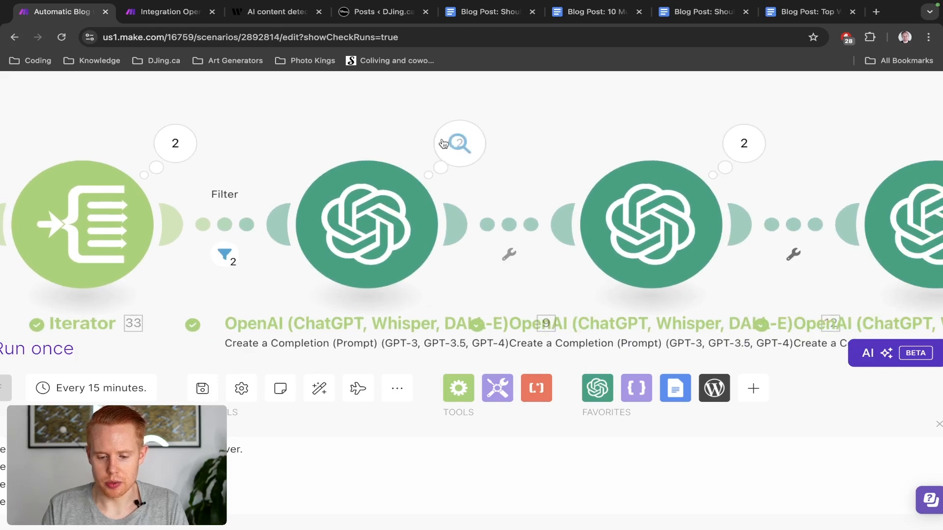
pyautogui.click(459, 143)
pyautogui.click(828, 159)
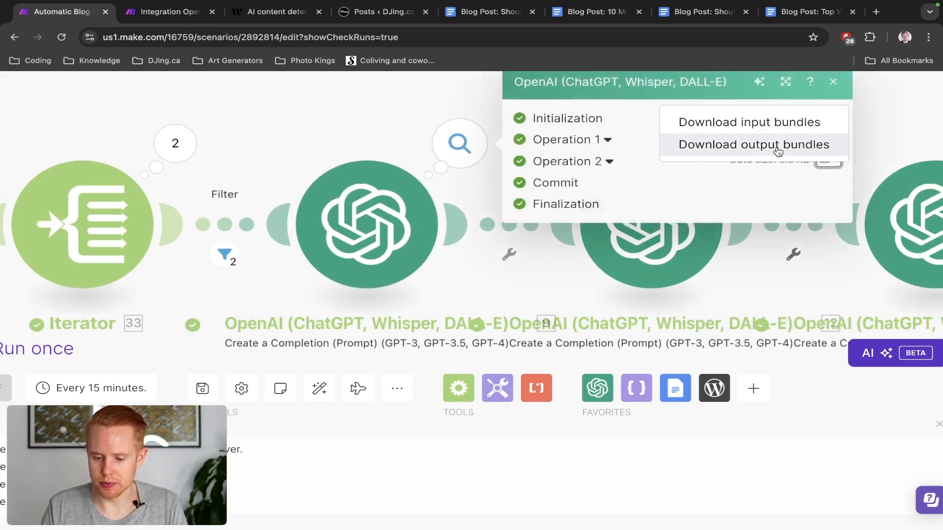
pyautogui.click(796, 144)
pyautogui.scroll(2, 436, 255)
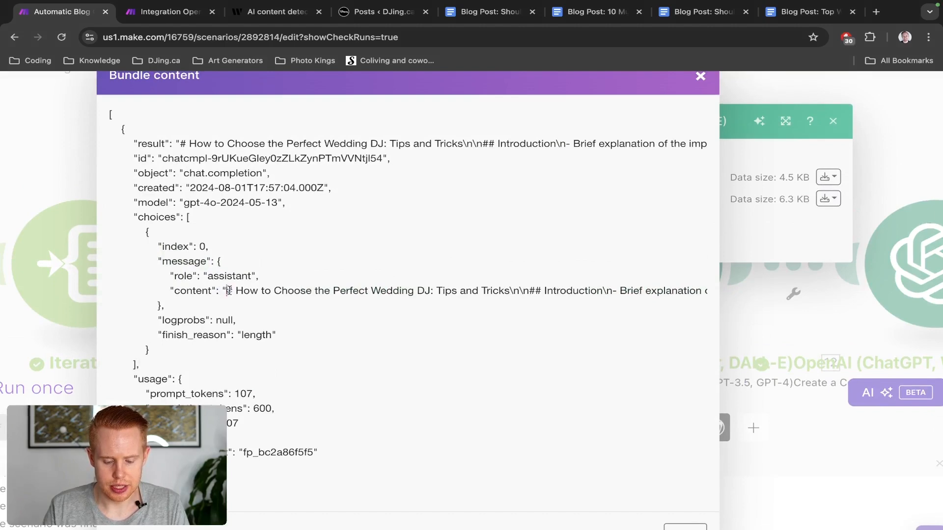
pyautogui.moveTo(226, 293); pyautogui.dragTo(504, 294)
pyautogui.click(804, 307)
pyautogui.click(800, 310)
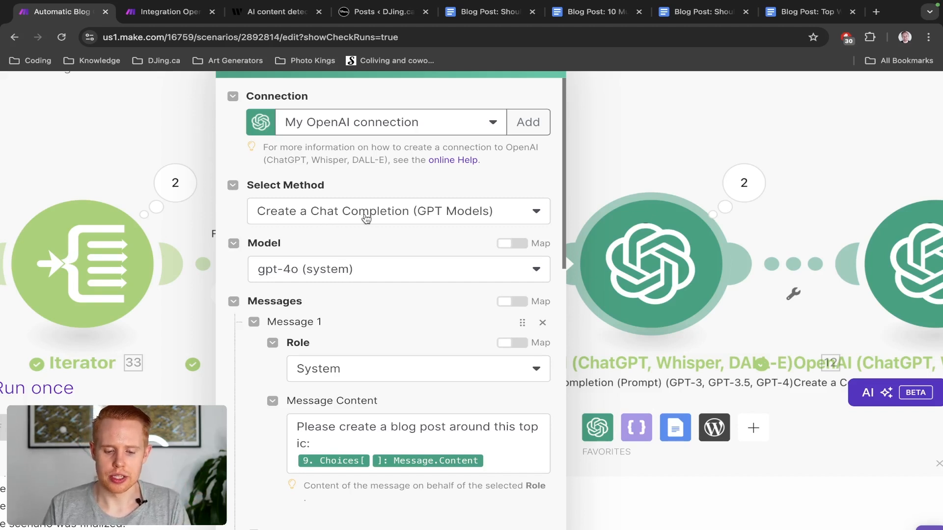
# Check that Message 1 of the blog post OpenAI module maps the outline module's Choices Message Content item.
pyautogui.scroll(-3, 428, 226)
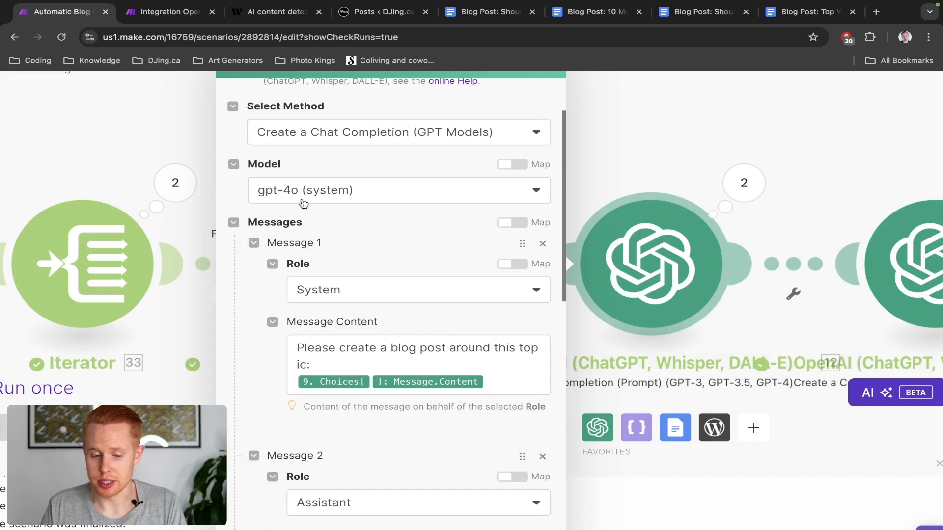
pyautogui.scroll(-3, 378, 269)
pyautogui.scroll(-1, 377, 271)
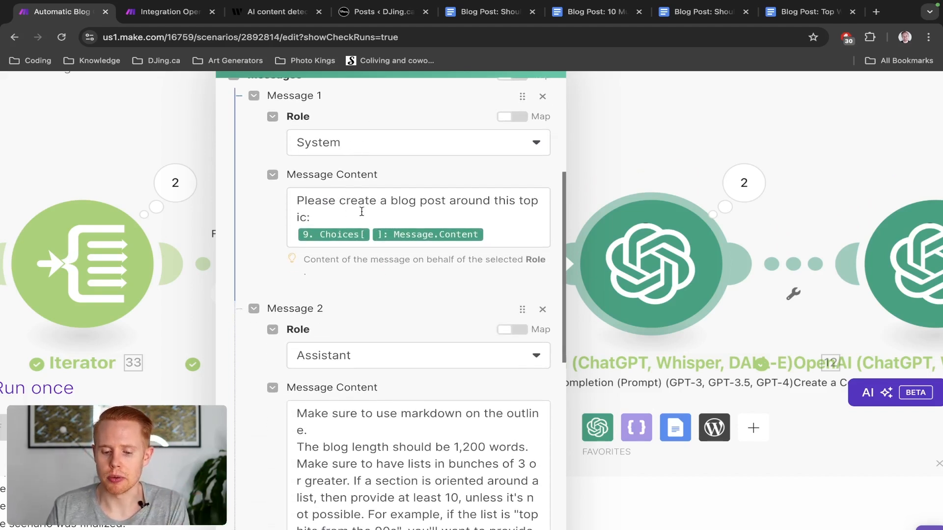
pyautogui.click(480, 233)
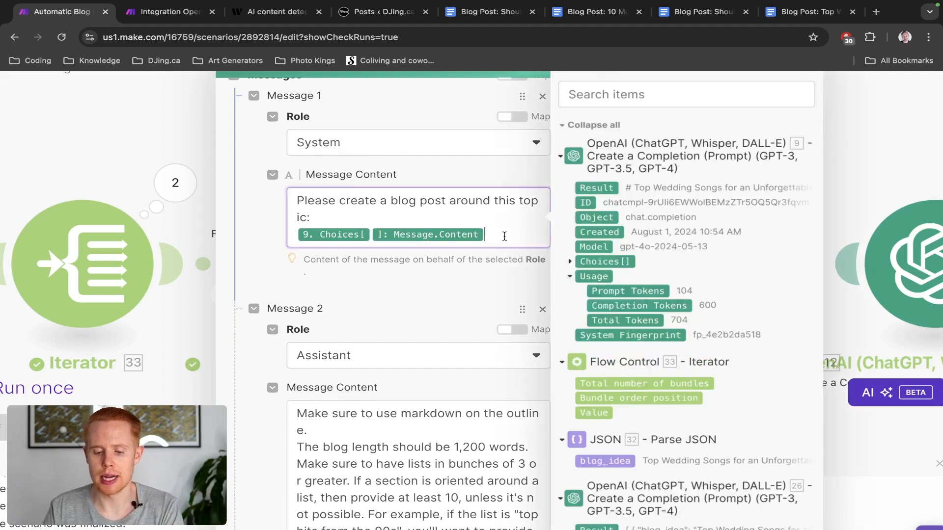
pyautogui.click(571, 264)
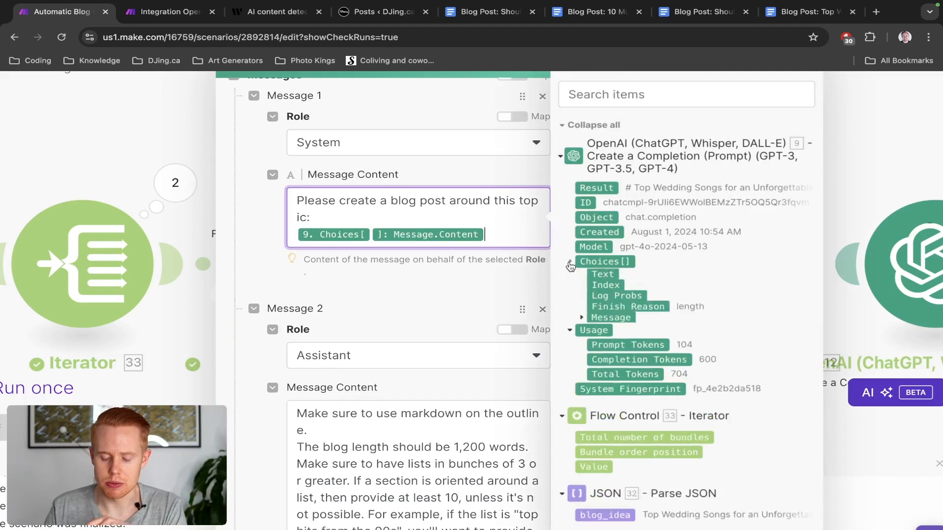
pyautogui.click(583, 337)
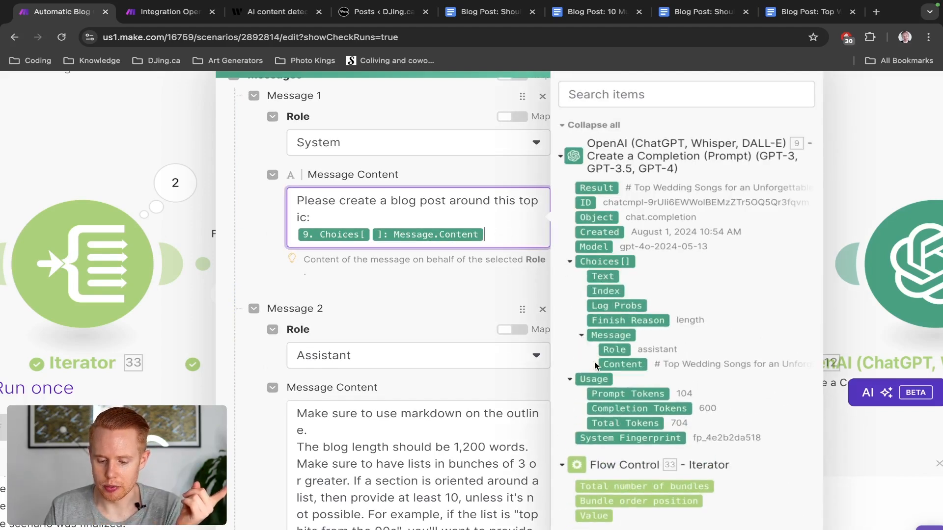
pyautogui.click(436, 290)
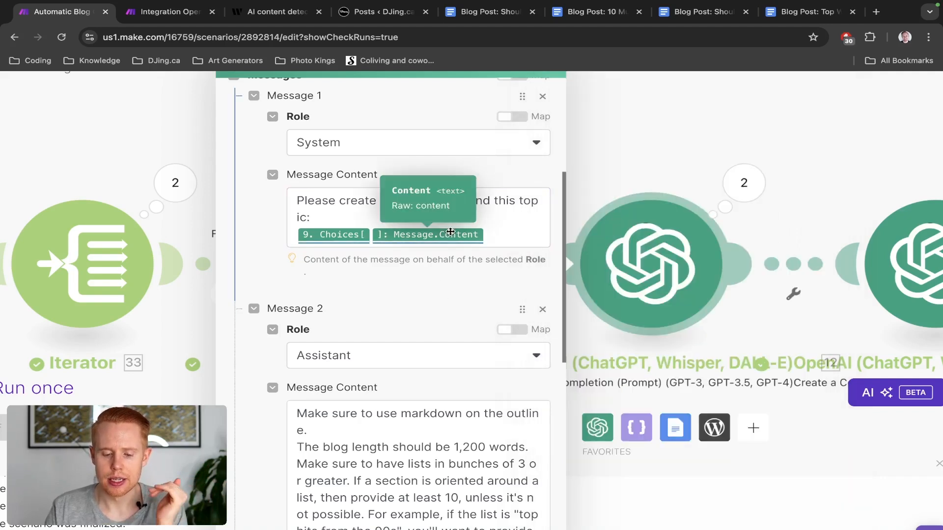
# Examine the Message 2 instructions on blog length, list sizes and incomplete custom variables in the blog post OpenAI module.
pyautogui.scroll(-4, 432, 261)
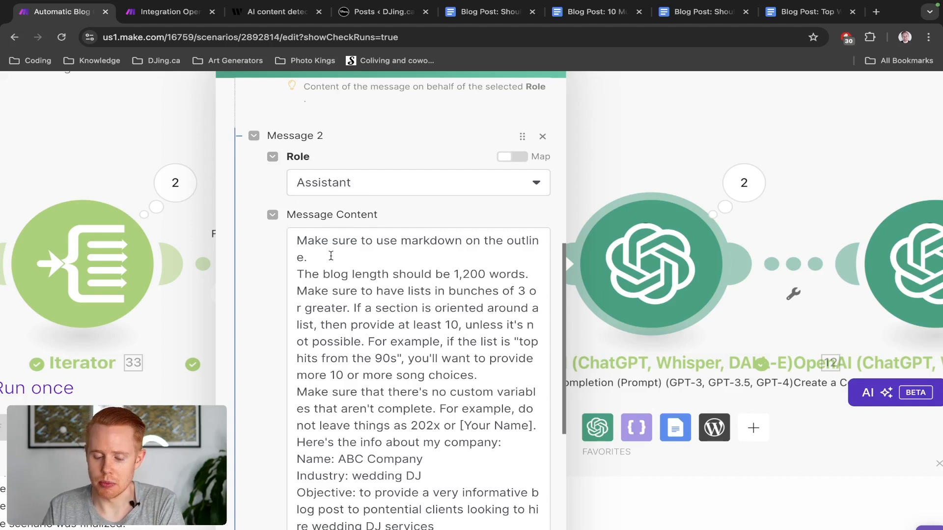
pyautogui.scroll(-2, 331, 255)
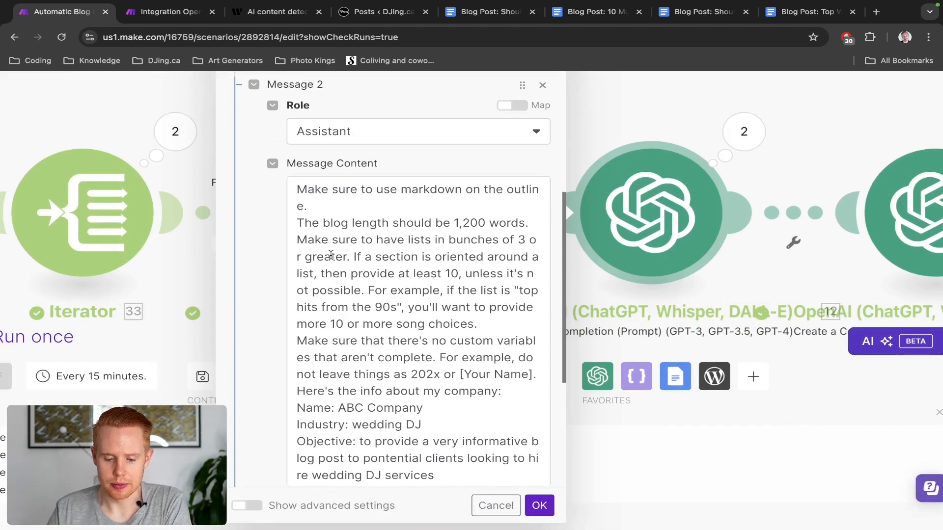
pyautogui.moveTo(300, 222); pyautogui.dragTo(531, 223)
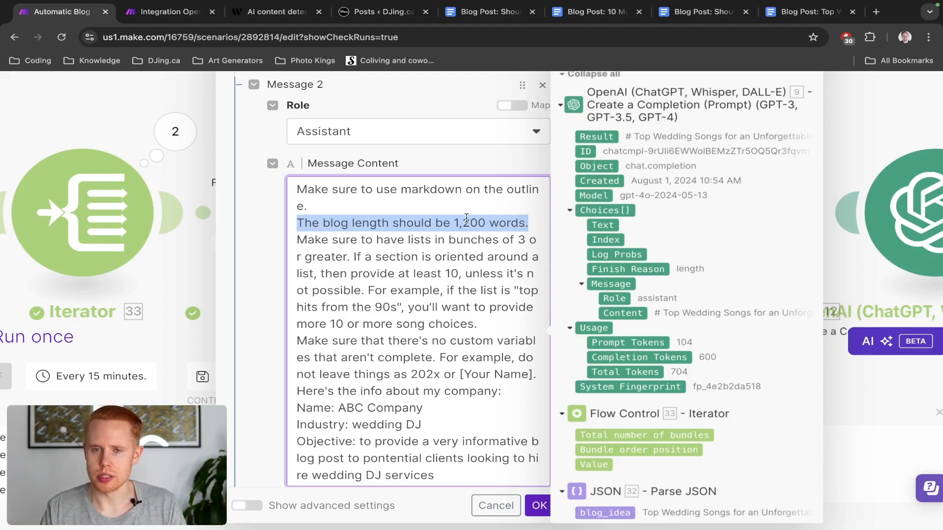
pyautogui.click(415, 240)
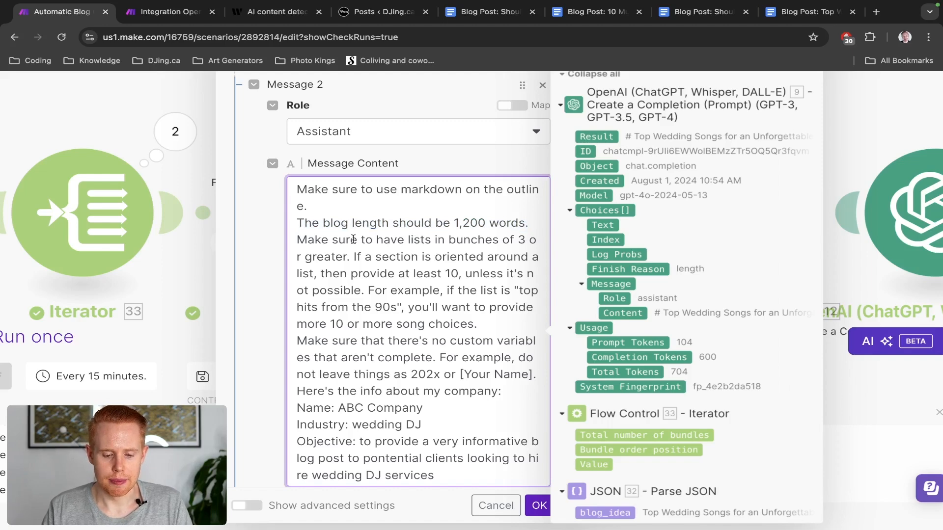
pyautogui.moveTo(297, 240); pyautogui.dragTo(476, 240)
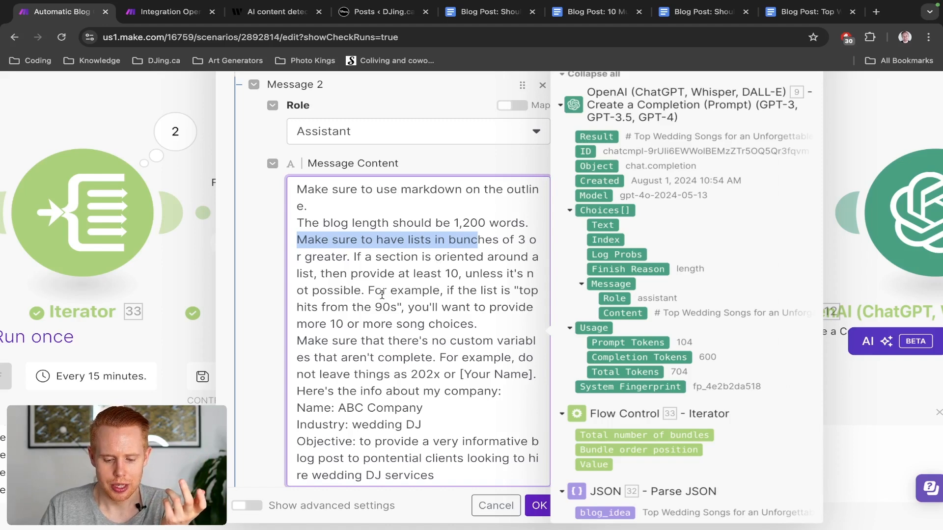
pyautogui.scroll(-1, 383, 298)
pyautogui.moveTo(297, 314); pyautogui.dragTo(436, 344)
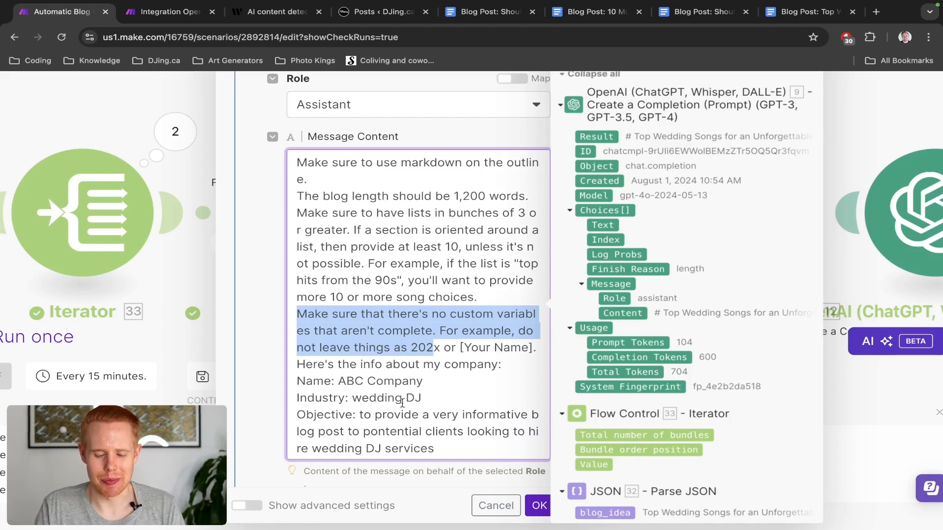
# Examine the company info, tone of voice and Max Tokens in the blog post OpenAI module, and leave its settings without saving.
pyautogui.scroll(-1, 393, 407)
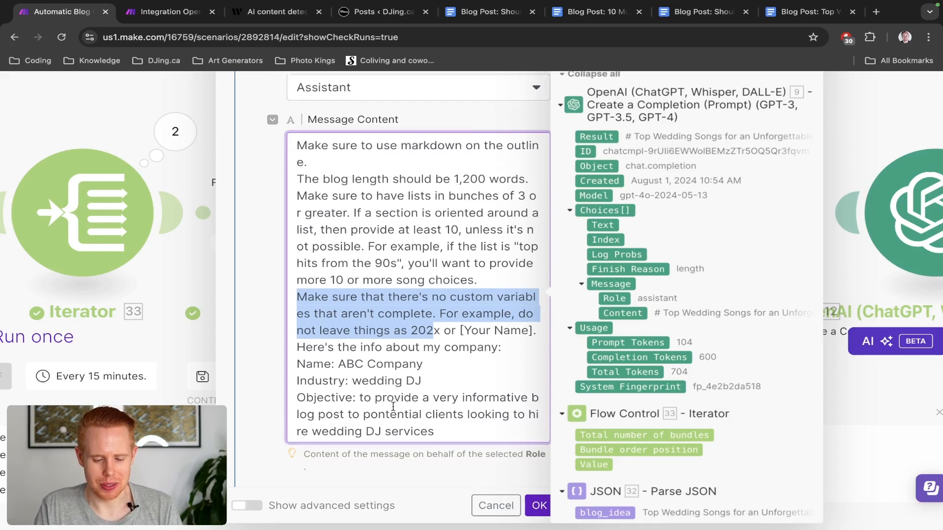
pyautogui.click(297, 335)
pyautogui.moveTo(297, 335); pyautogui.dragTo(481, 414)
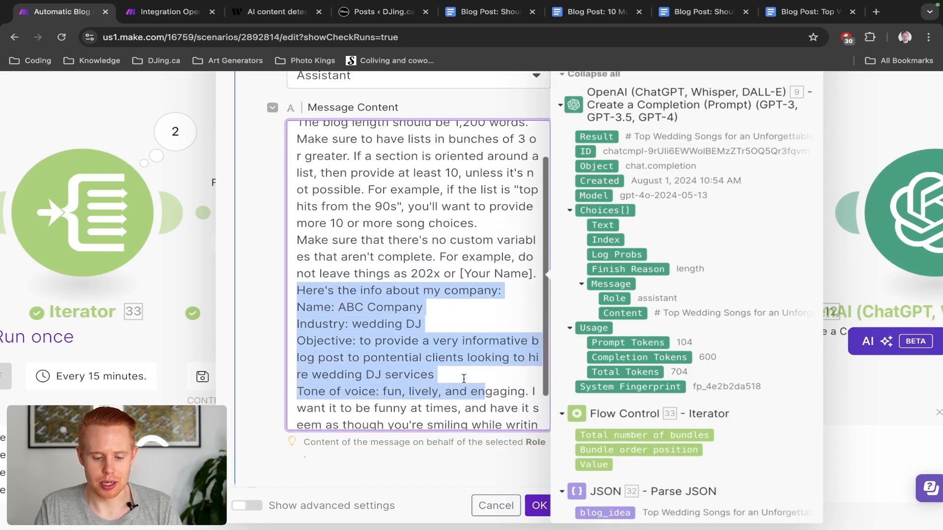
pyautogui.scroll(-3, 481, 414)
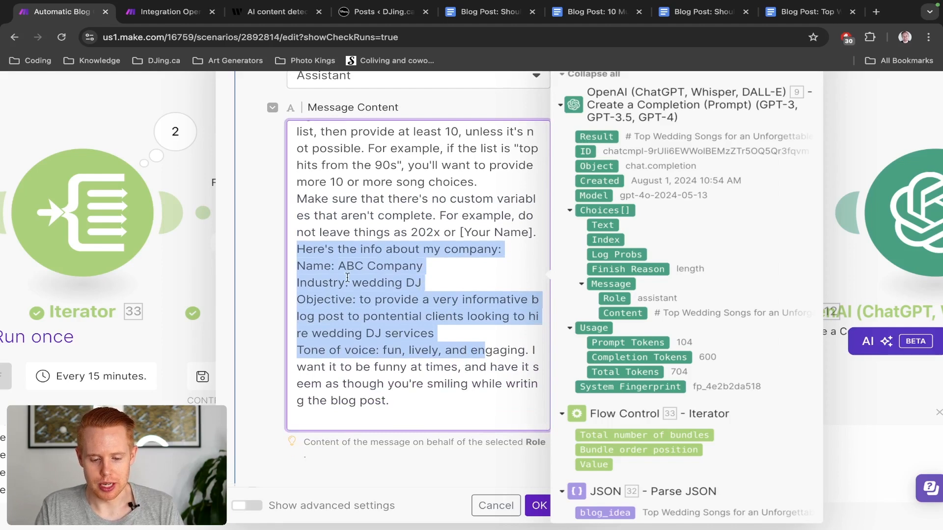
pyautogui.click(424, 284)
pyautogui.moveTo(425, 284); pyautogui.dragTo(352, 284)
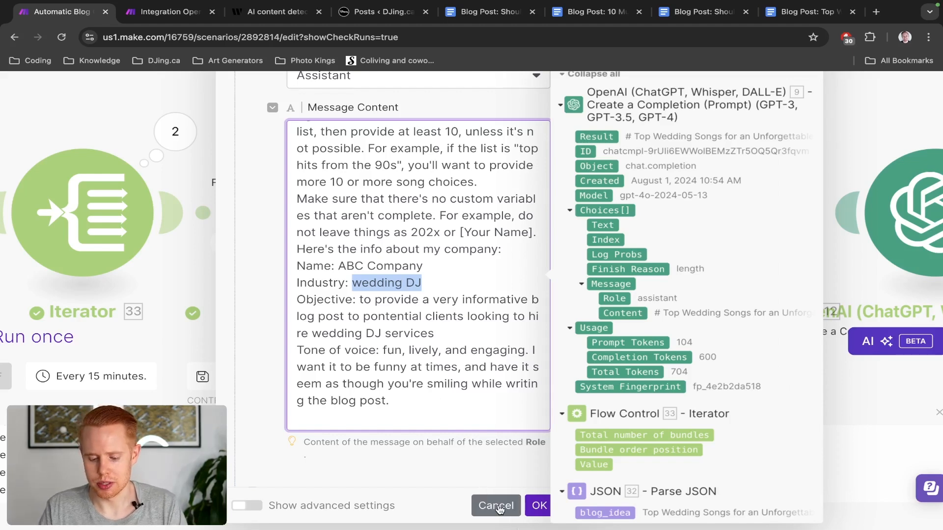
pyautogui.scroll(-4, 410, 396)
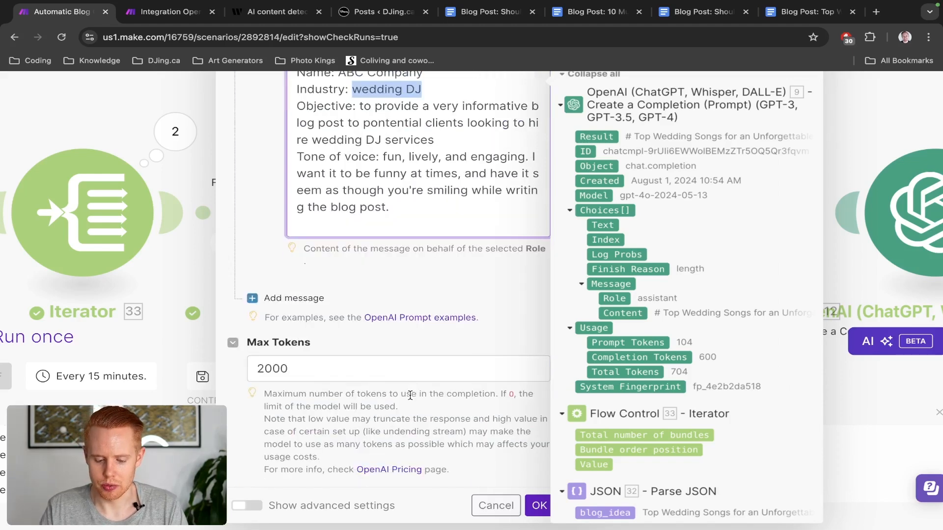
pyautogui.click(493, 502)
# Recheck the method, model and Message 1 prompt of the OpenAI module that writes the blog post.
pyautogui.hscroll(5, 520, 275)
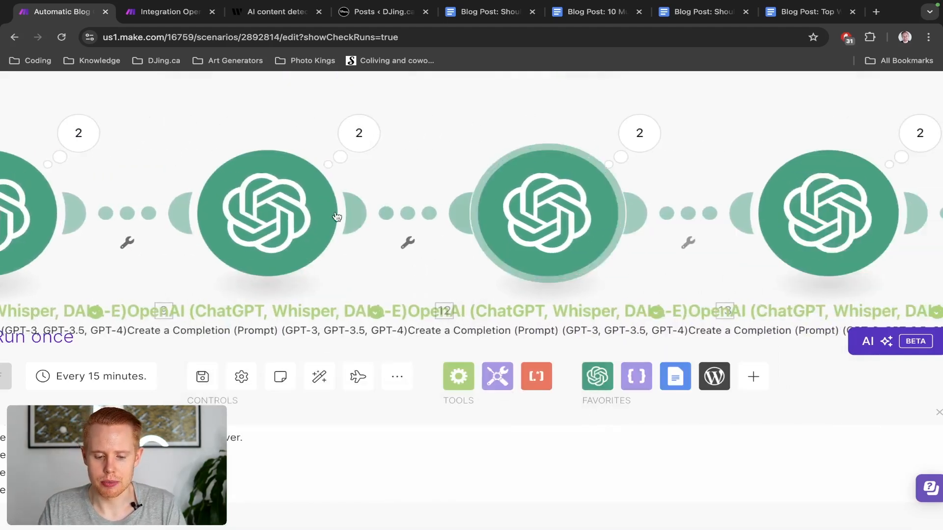
pyautogui.click(262, 209)
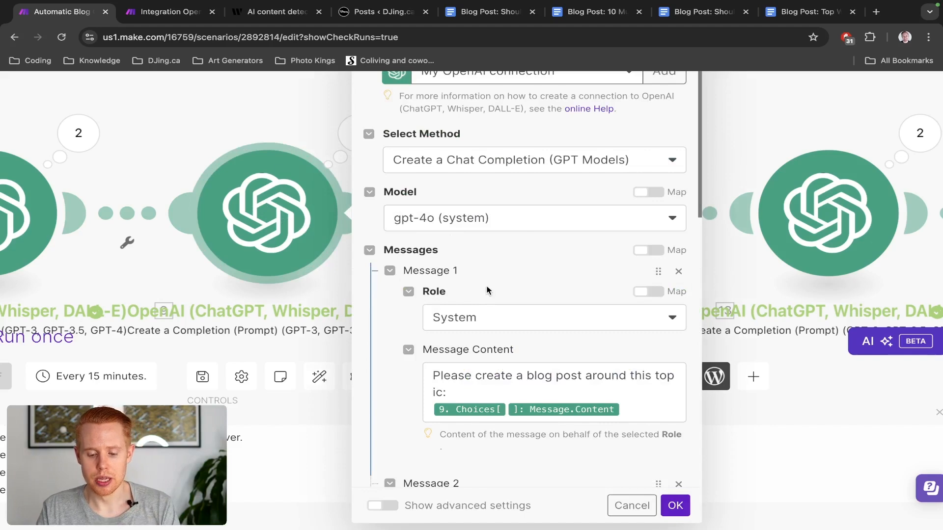
pyautogui.scroll(-2, 484, 383)
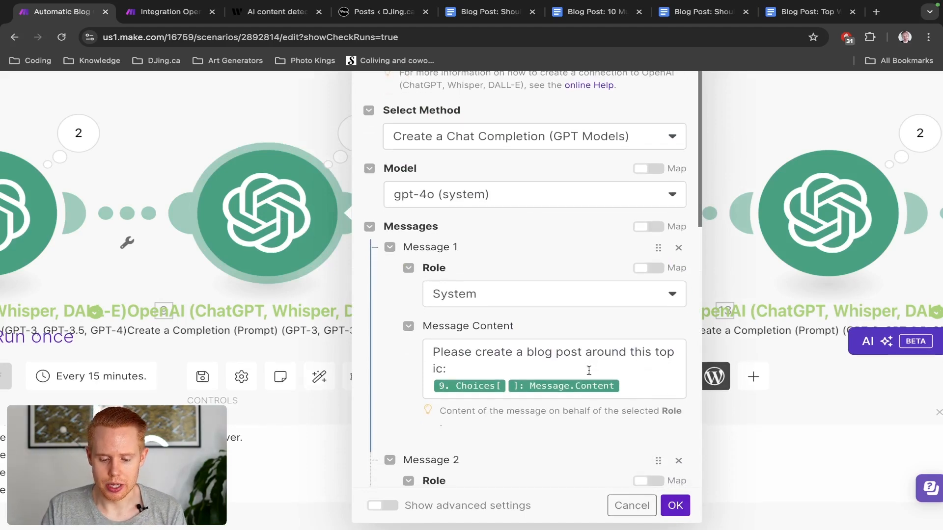
pyautogui.scroll(-1, 589, 371)
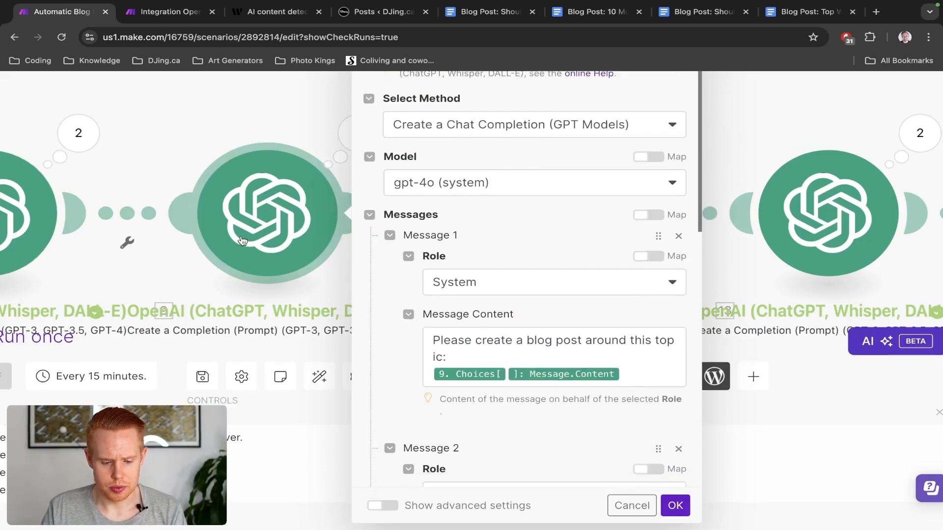
# Open the OpenAI module after the blog post writer and examine its Message 1 prompt for the SEO-friendly rewrite.
pyautogui.scroll(-5, 237, 243)
pyautogui.scroll(3, 242, 241)
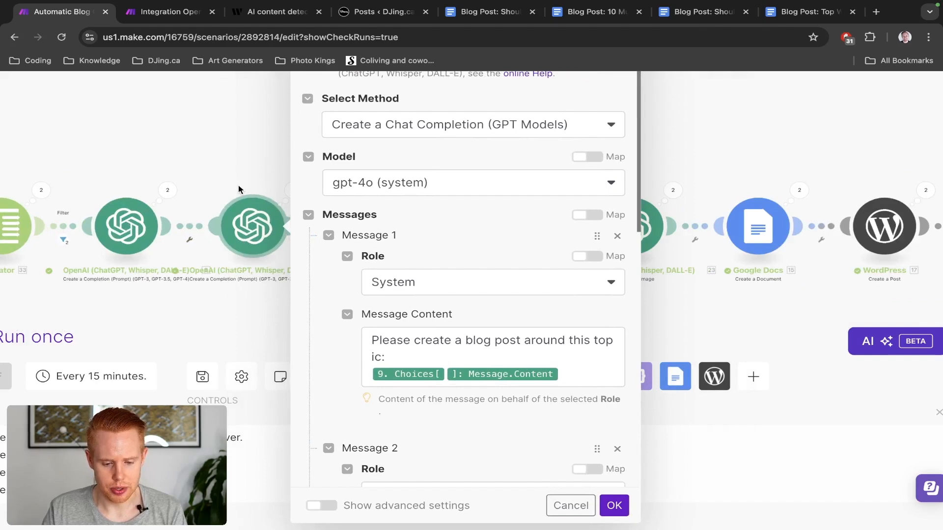
pyautogui.click(392, 219)
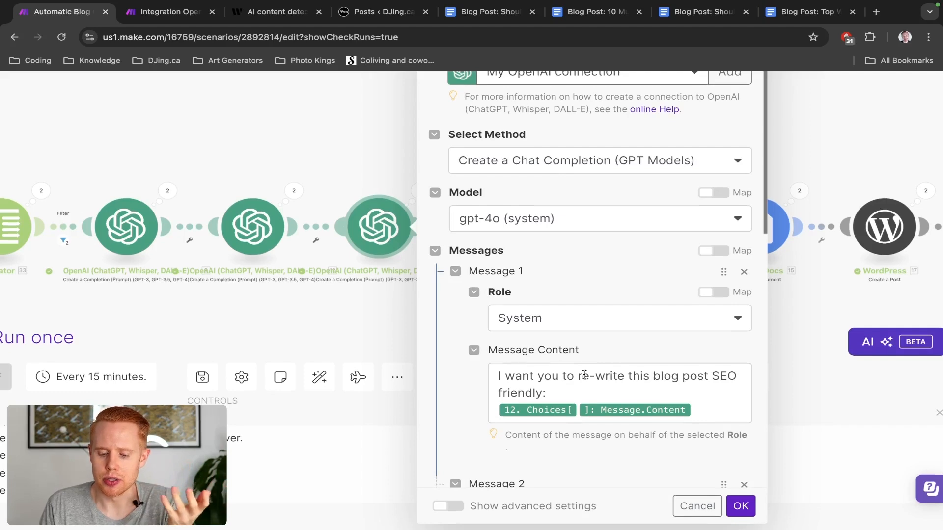
pyautogui.scroll(-3, 584, 373)
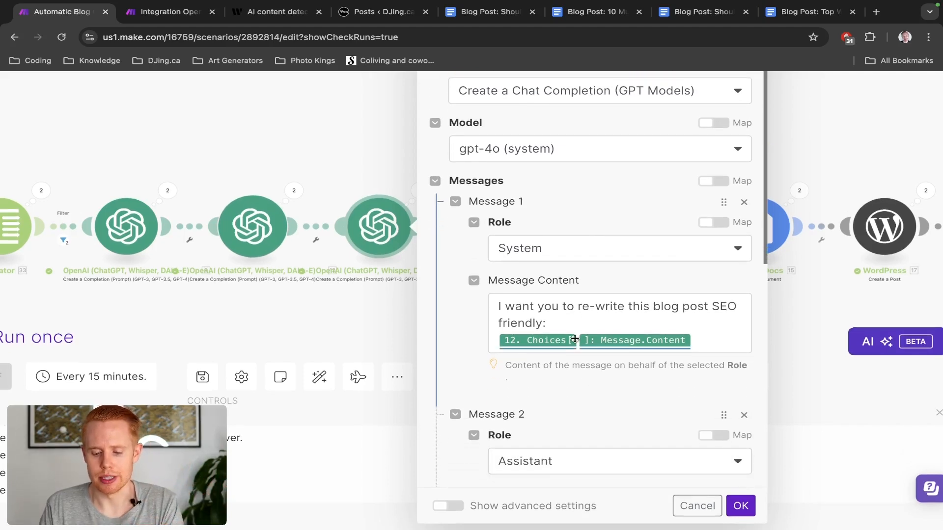
# Read the SEO module's Message 2 instructions on keyword count, density and placement, and leave its settings without saving.
pyautogui.scroll(-10, 574, 337)
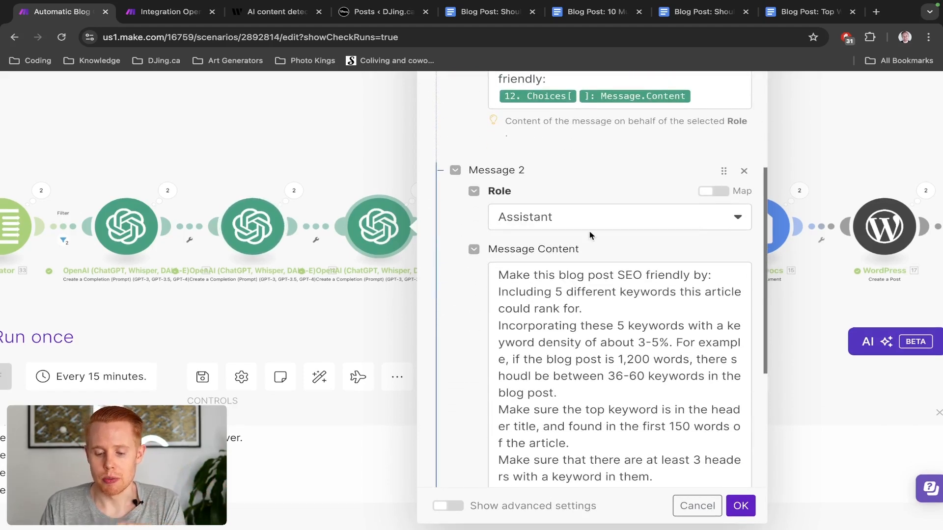
pyautogui.scroll(-5, 575, 330)
pyautogui.scroll(2, 501, 260)
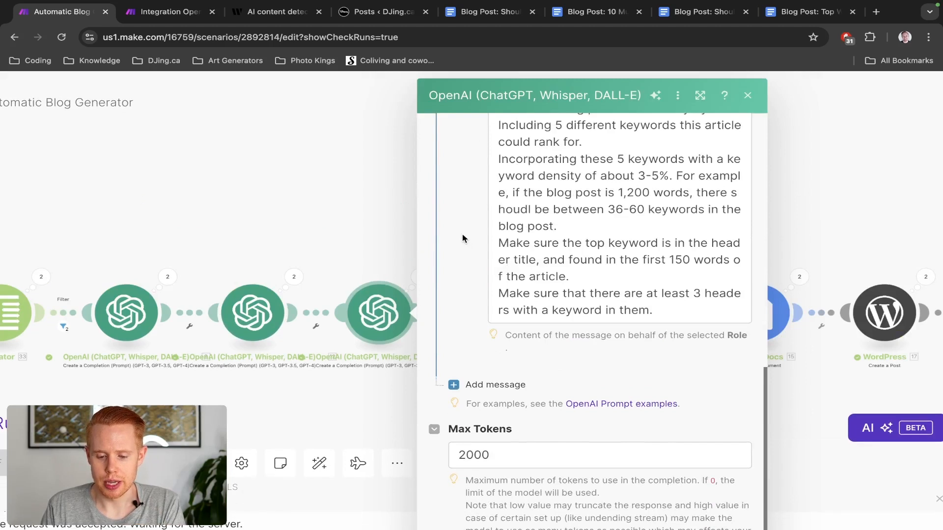
pyautogui.scroll(3, 574, 267)
pyautogui.scroll(1, 574, 267)
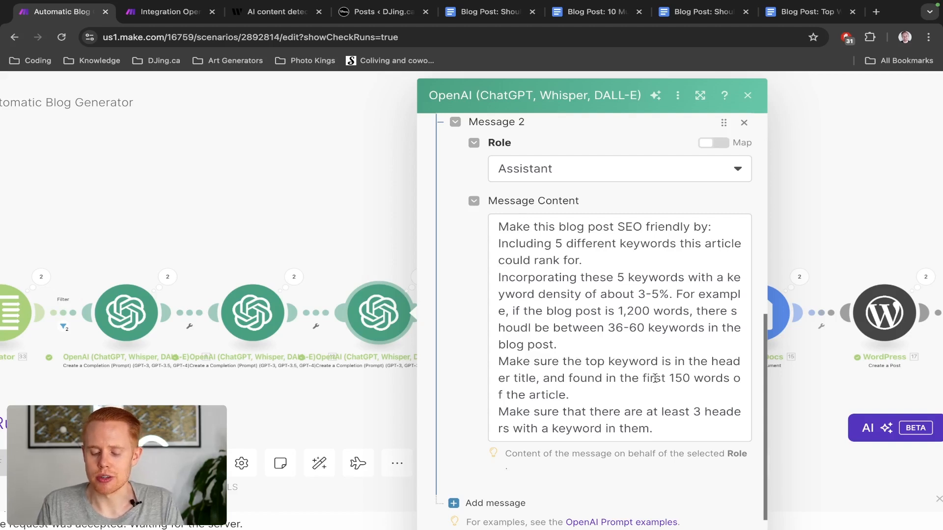
pyautogui.scroll(-1, 654, 378)
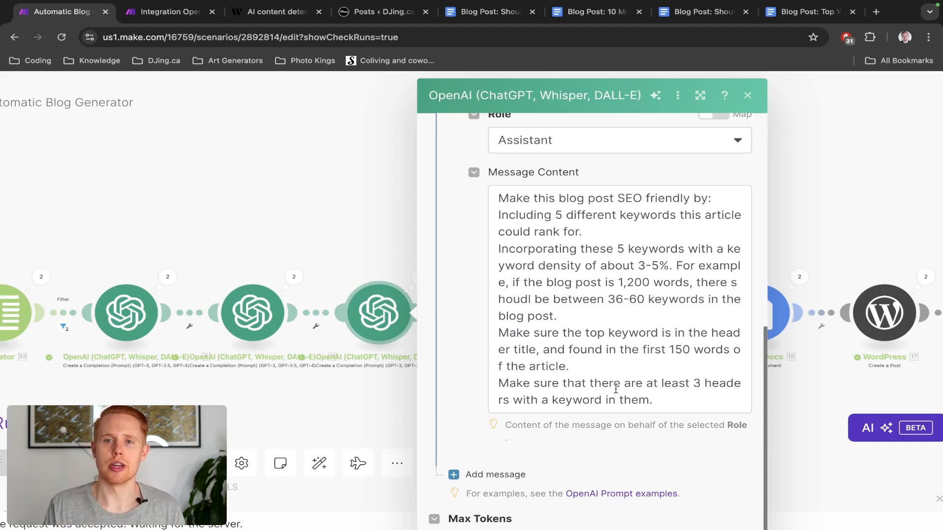
pyautogui.click(353, 268)
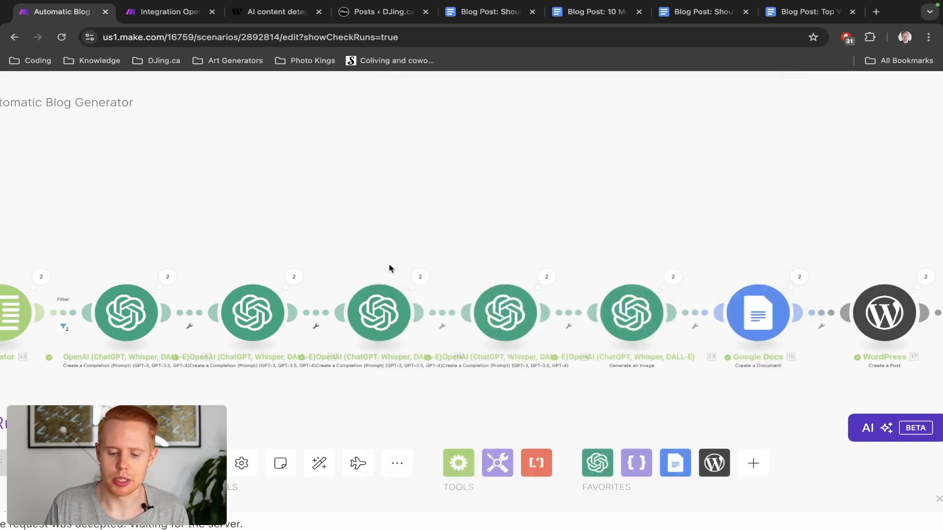
# Examine both messages of the OpenAI module that corrects grammar and makes the blog post more natural, without changing its settings.
pyautogui.moveTo(432, 265); pyautogui.dragTo(345, 223)
pyautogui.click(431, 270)
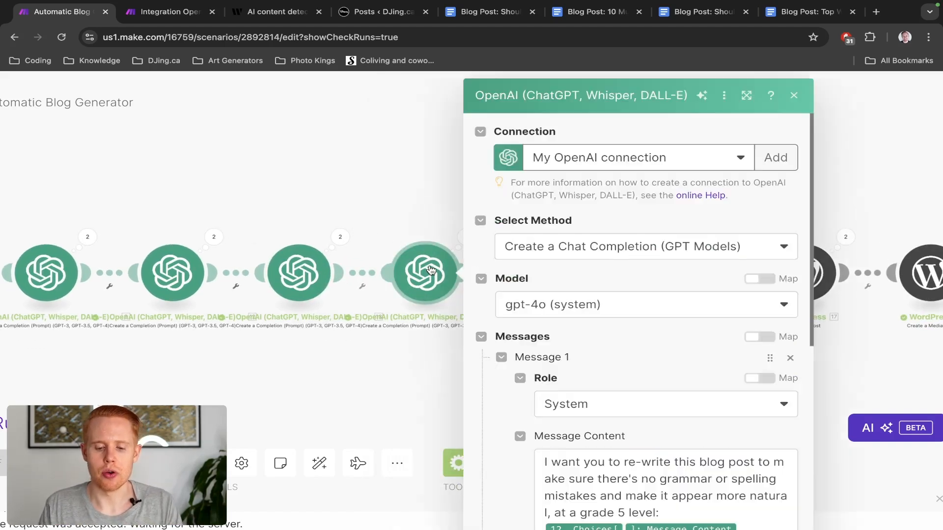
pyautogui.scroll(-4, 668, 307)
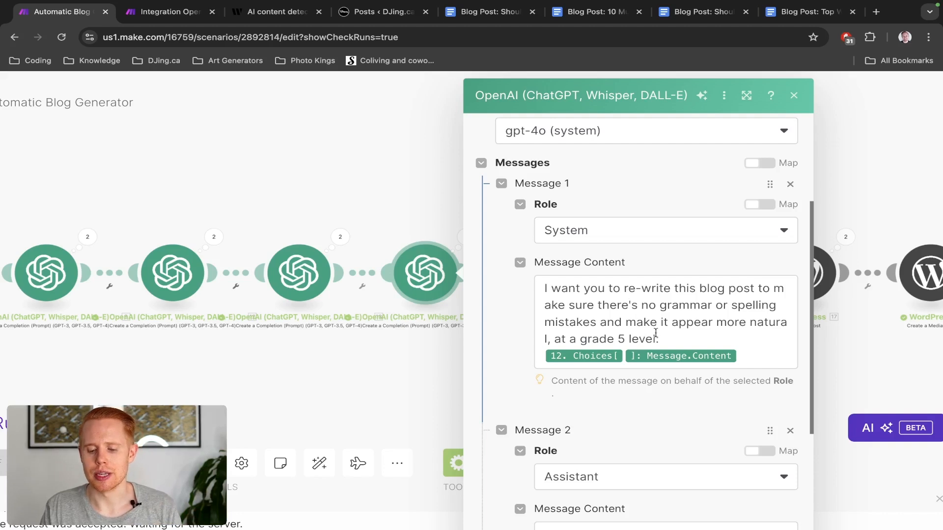
pyautogui.scroll(-5, 700, 326)
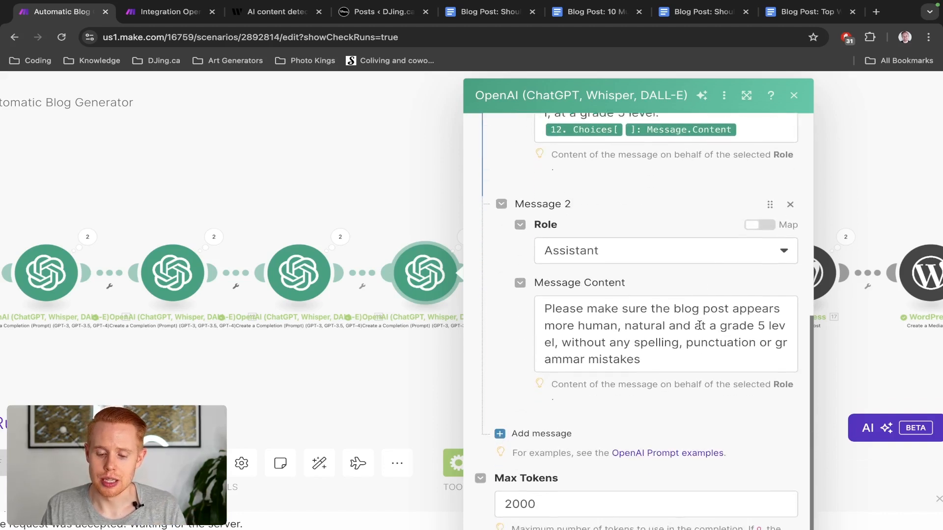
pyautogui.scroll(-1, 700, 325)
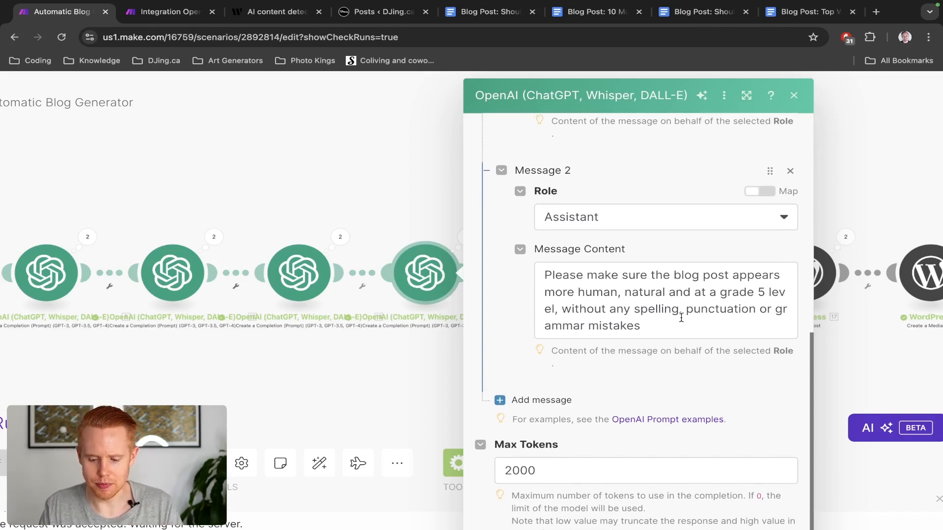
pyautogui.click(375, 199)
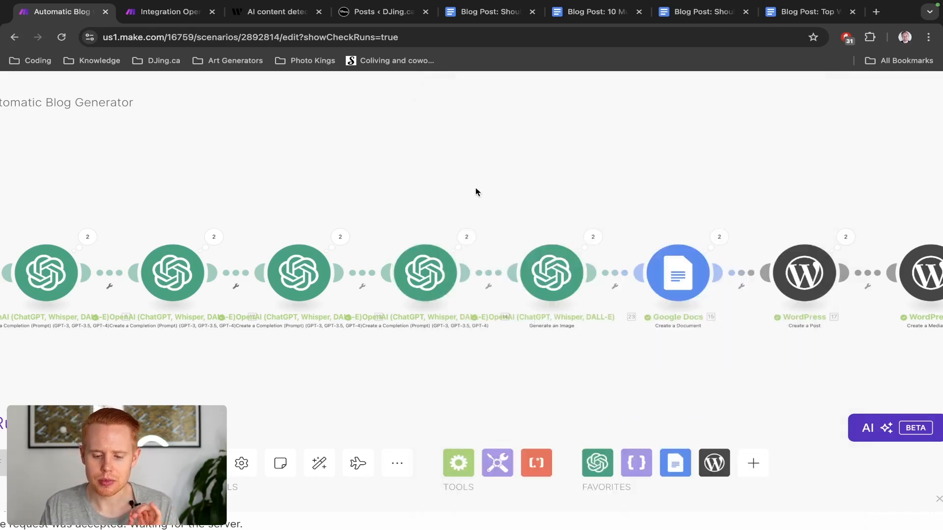
# Examine the Generate an Image module's model and header image prompt, and browse the items available for mapping.
pyautogui.moveTo(476, 192); pyautogui.dragTo(406, 184)
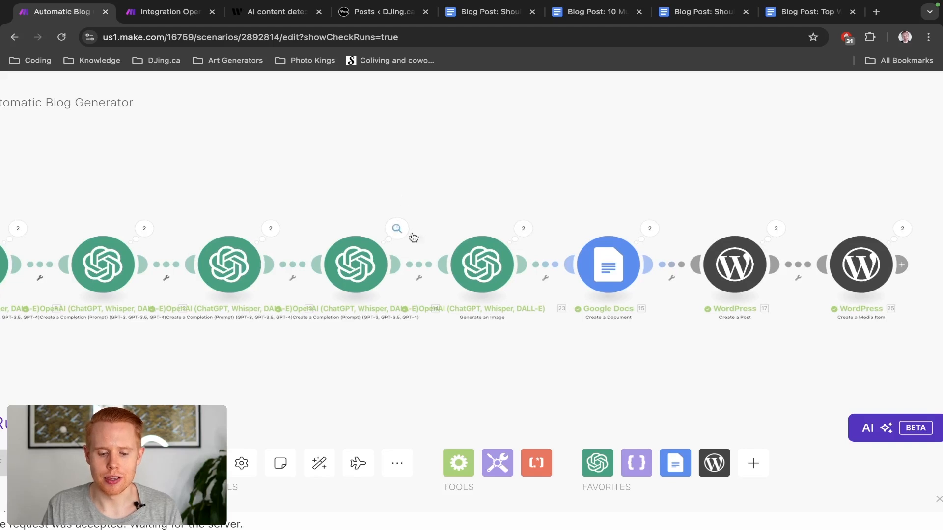
pyautogui.click(469, 256)
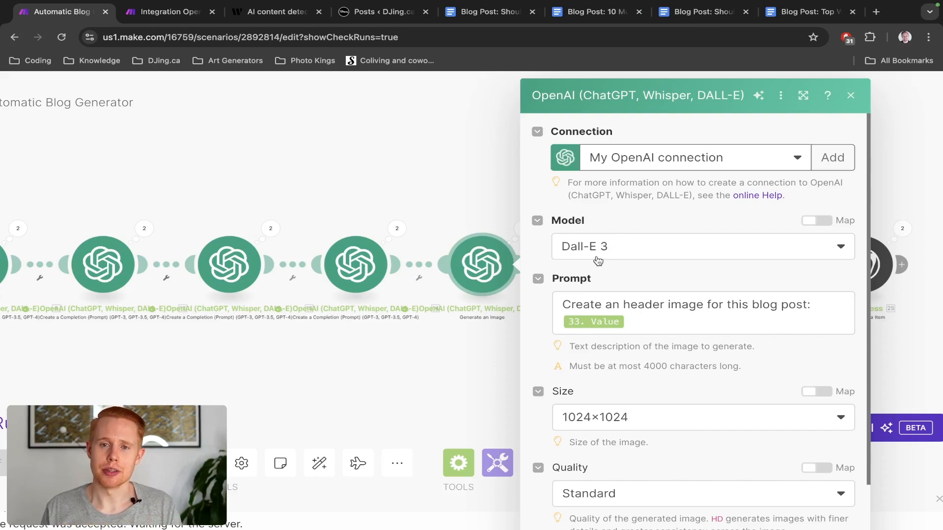
pyautogui.click(632, 321)
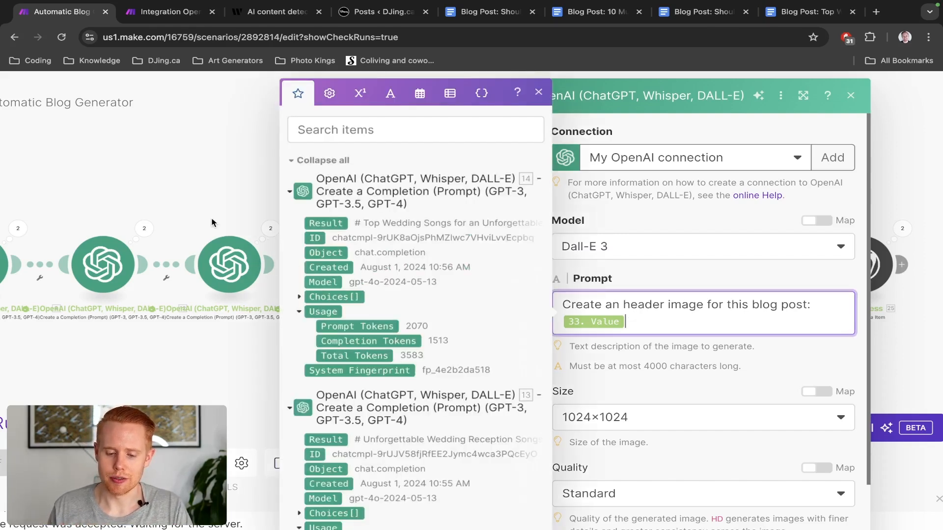
pyautogui.scroll(-2, 419, 322)
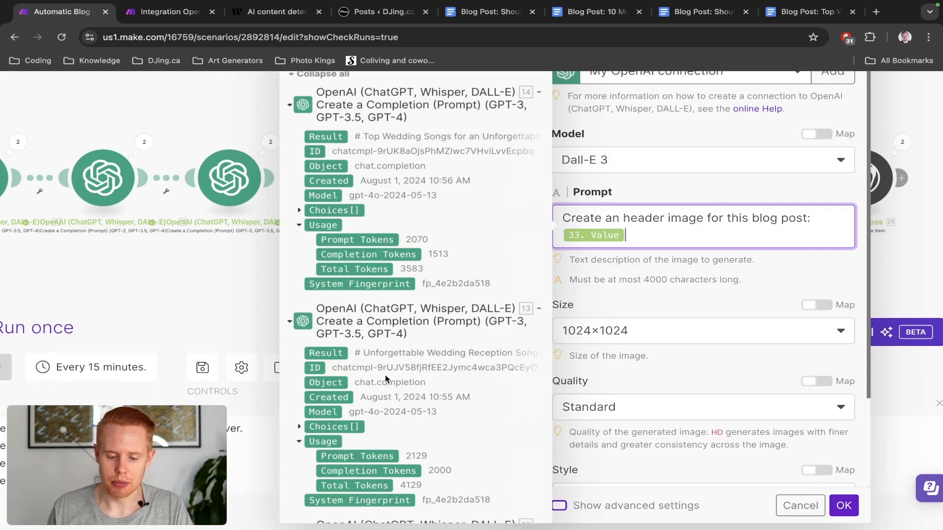
pyautogui.scroll(-3, 385, 376)
pyautogui.scroll(-10, 385, 375)
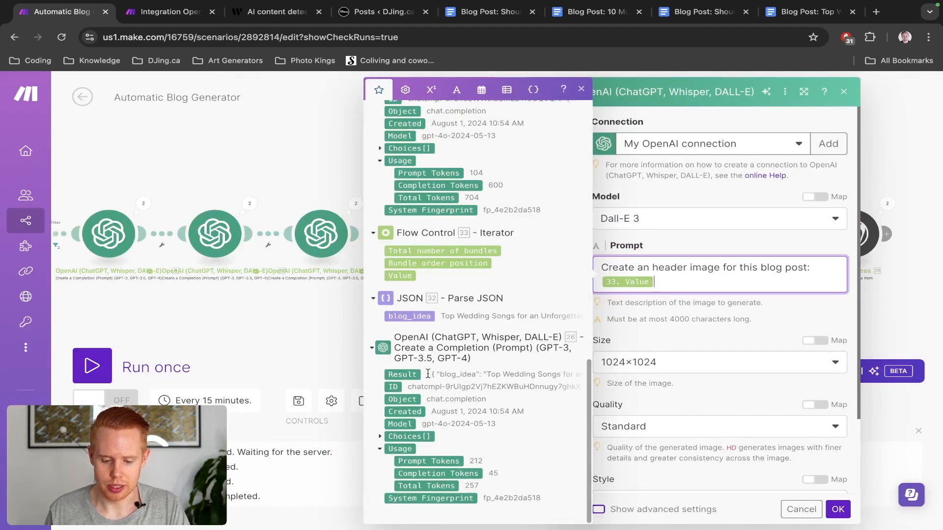
# Inspect the bundle content of the Iterator's Operation 1 to see which value feeds the image prompt.
pyautogui.moveTo(220, 305); pyautogui.dragTo(472, 303)
pyautogui.click(228, 202)
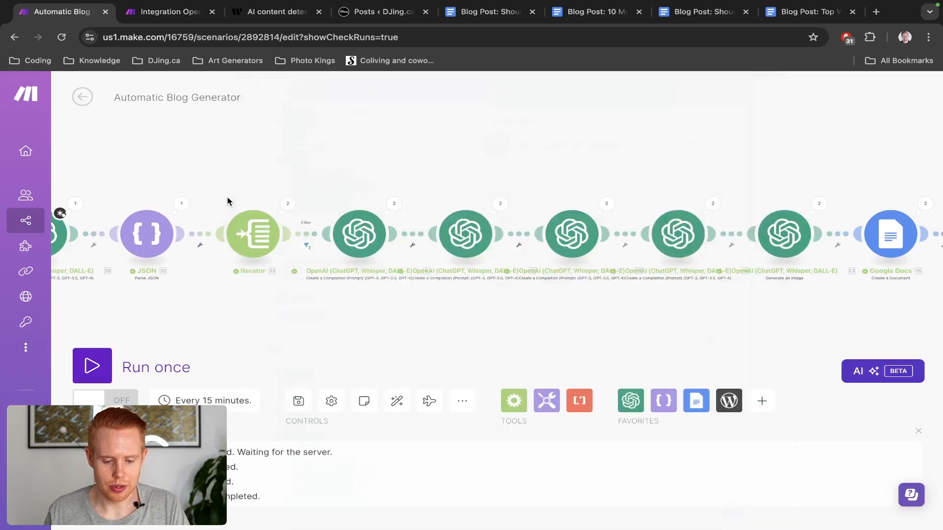
pyautogui.click(286, 204)
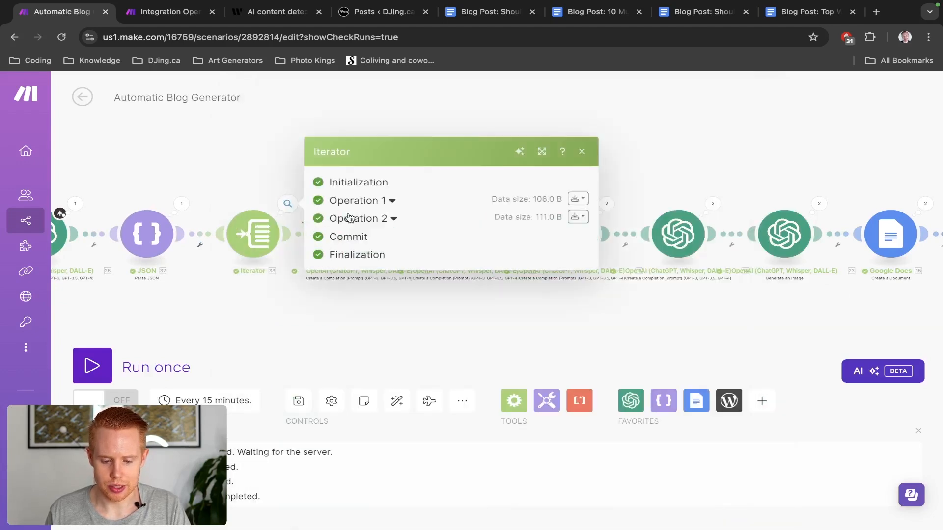
pyautogui.click(578, 199)
pyautogui.click(581, 239)
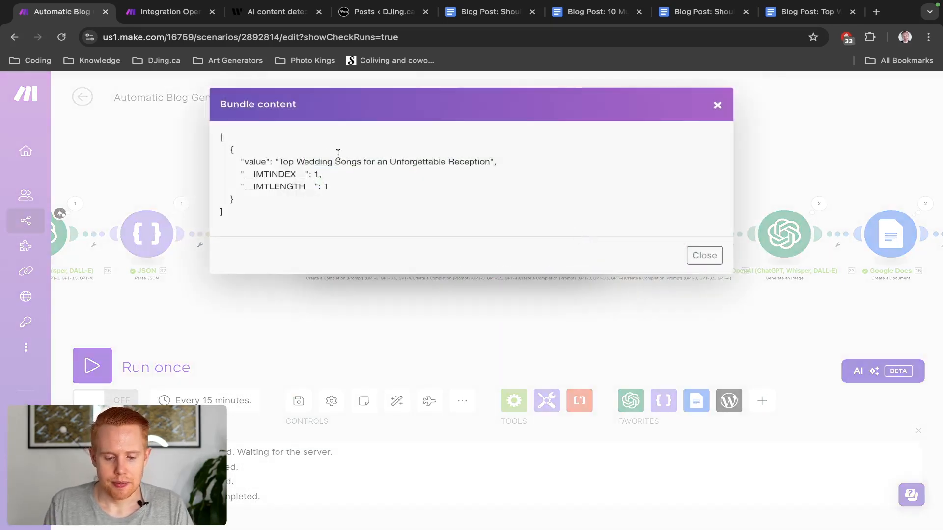
pyautogui.moveTo(278, 162); pyautogui.dragTo(490, 162)
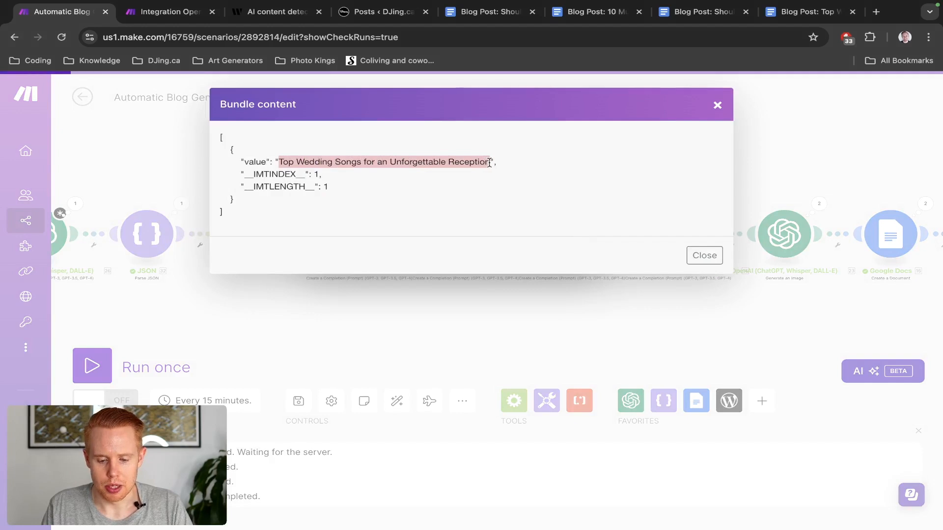
pyautogui.click(703, 255)
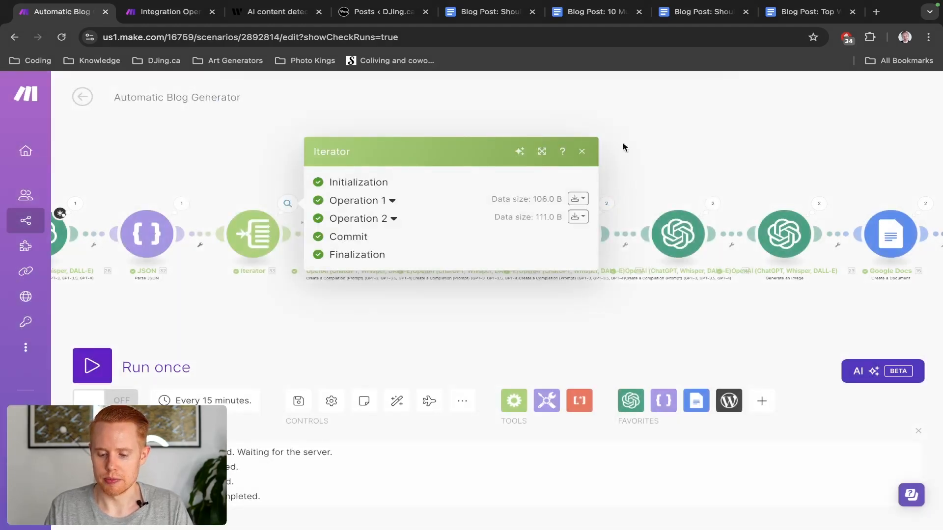
pyautogui.click(579, 152)
# Reopen the Generate an Image module and review the available image sizes without changing the selection.
pyautogui.moveTo(772, 152); pyautogui.dragTo(569, 146)
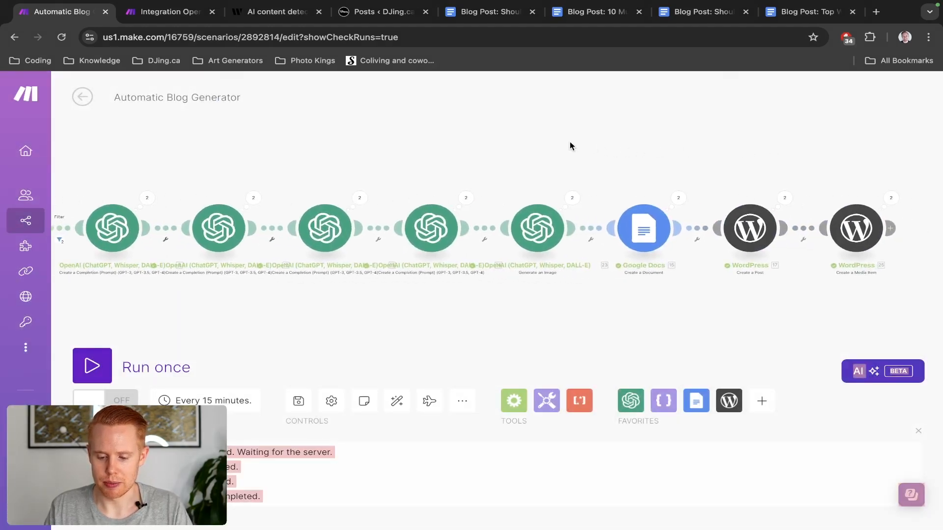
pyautogui.click(534, 239)
pyautogui.scroll(-2, 713, 267)
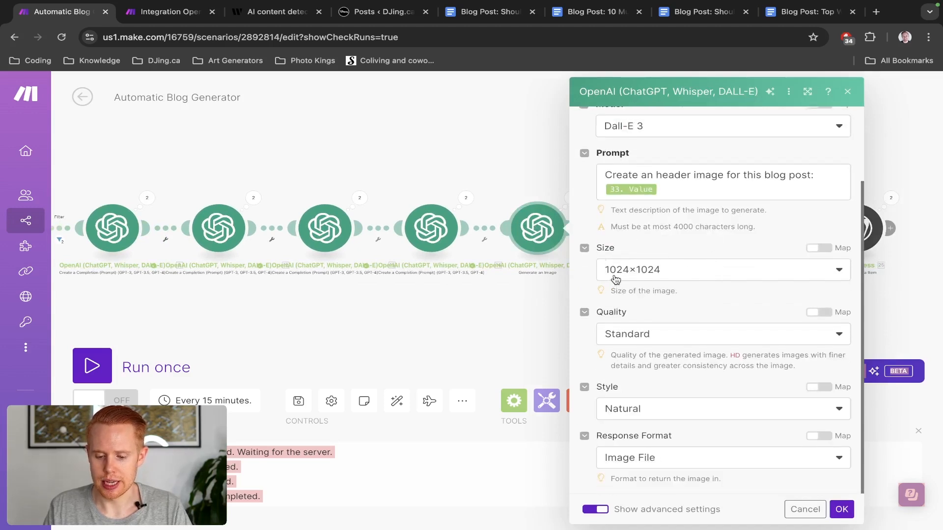
pyautogui.click(668, 276)
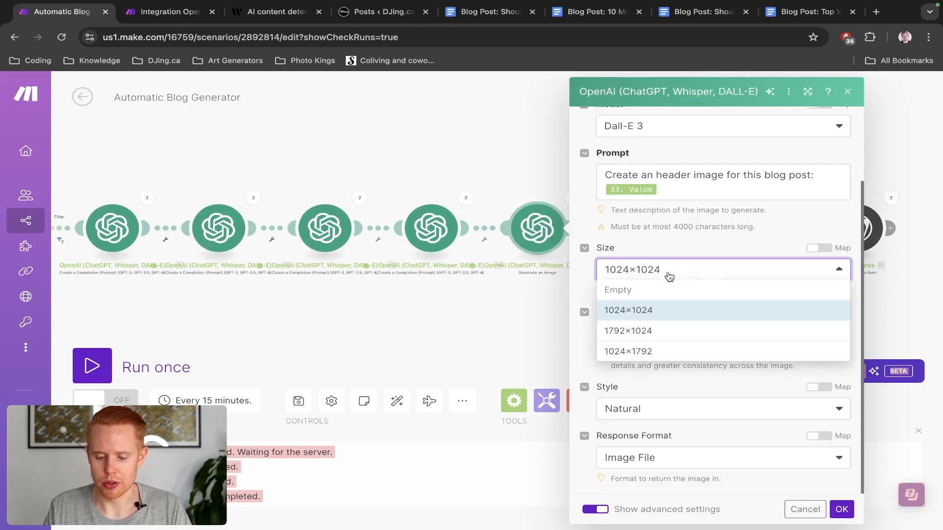
pyautogui.click(682, 245)
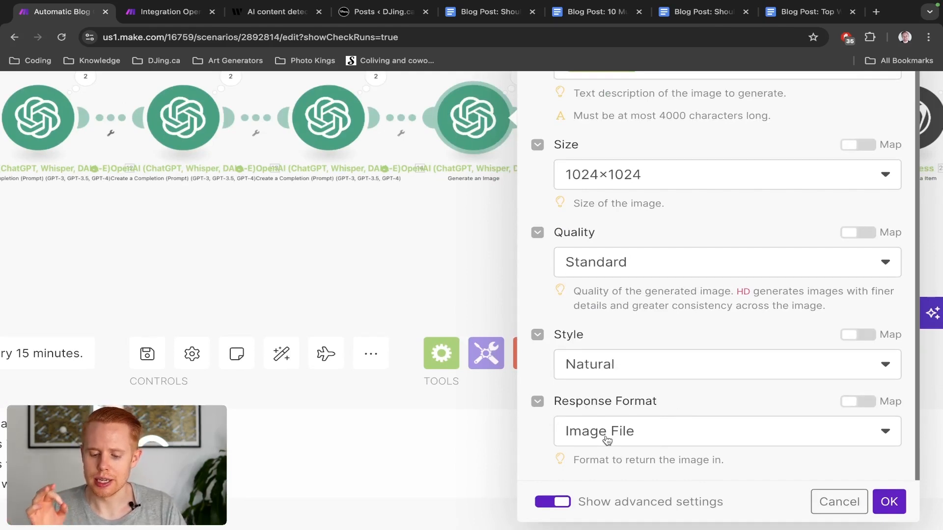
# Hide and show the image module's advanced settings, check the Response Format, and cancel without saving.
pyautogui.click(551, 502)
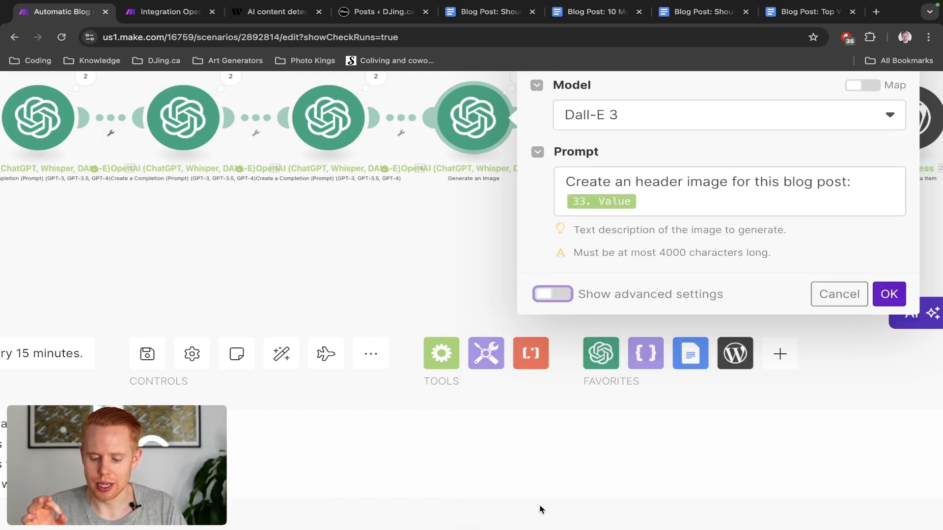
pyautogui.click(560, 294)
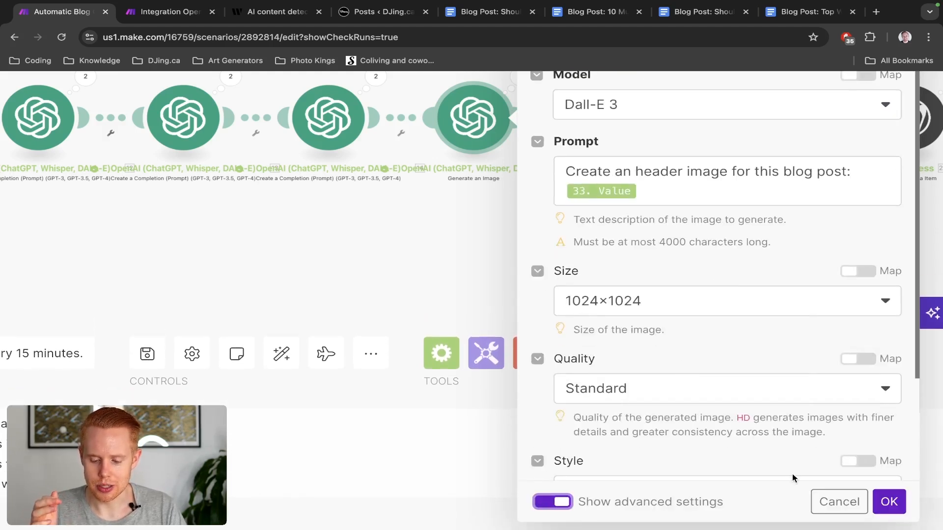
pyautogui.scroll(-3, 792, 473)
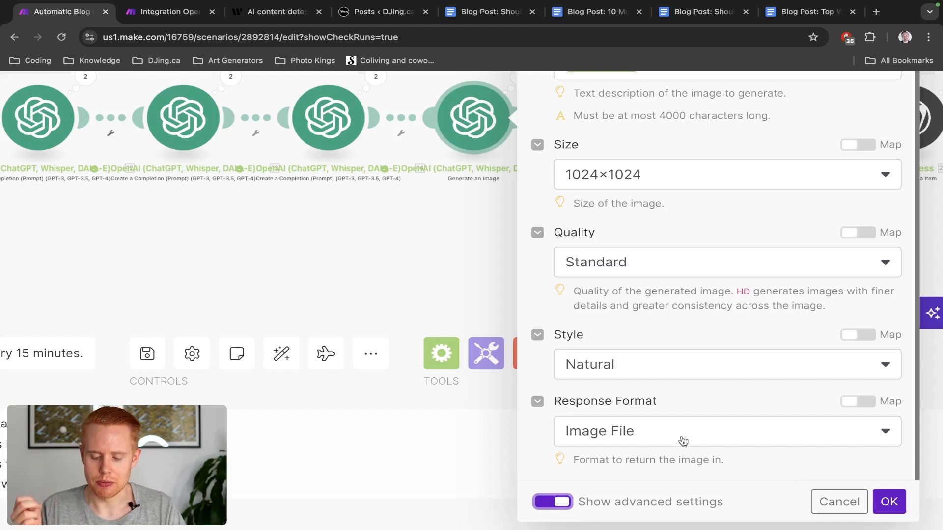
pyautogui.click(824, 495)
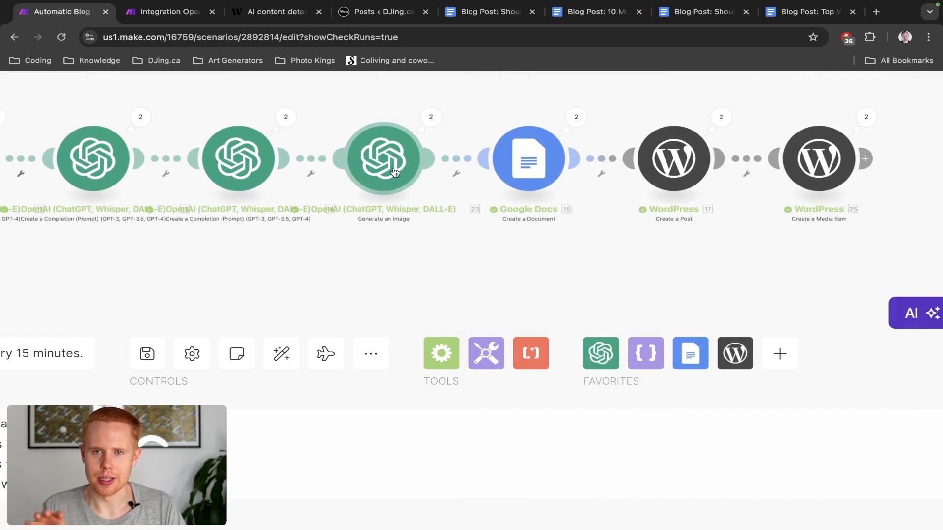
# Examine the Google Docs module's document name, mapped content, drive and location, and cancel without saving.
pyautogui.click(529, 159)
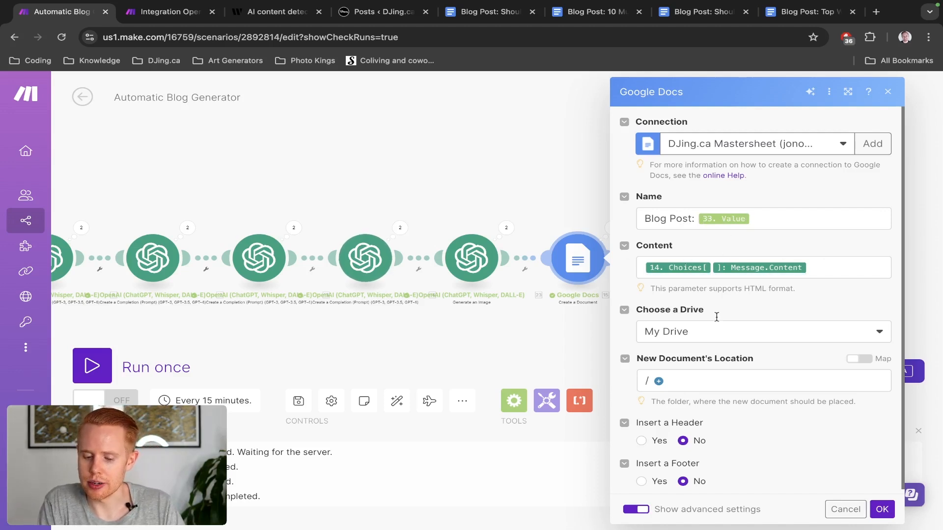
pyautogui.scroll(-1, 639, 292)
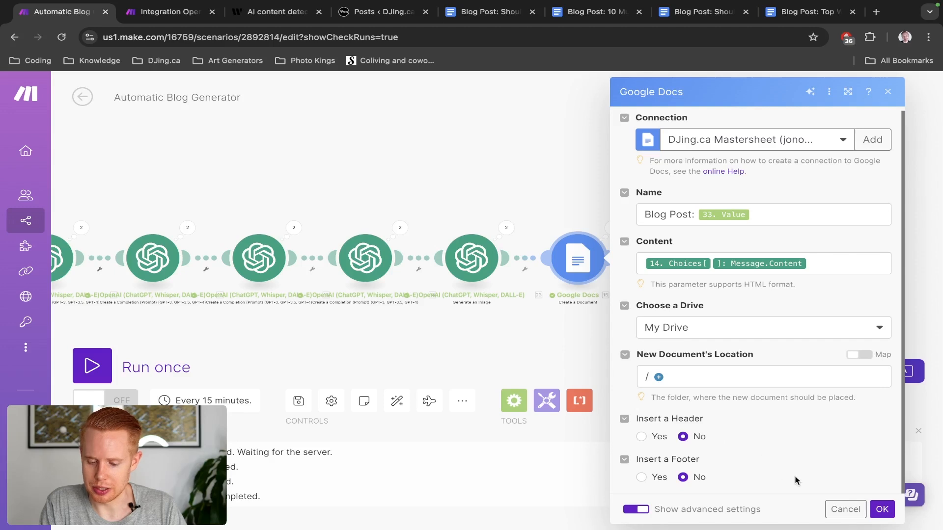
pyautogui.click(845, 510)
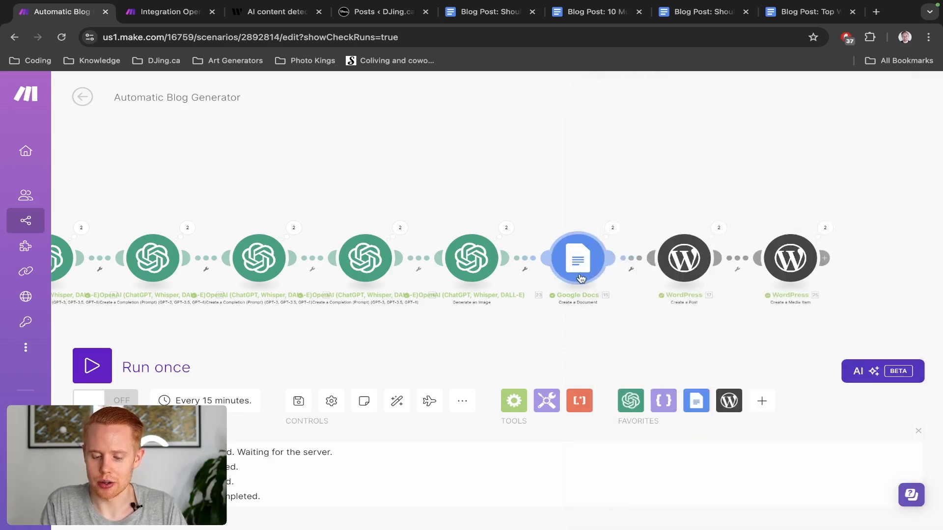
pyautogui.moveTo(615, 172); pyautogui.dragTo(499, 128)
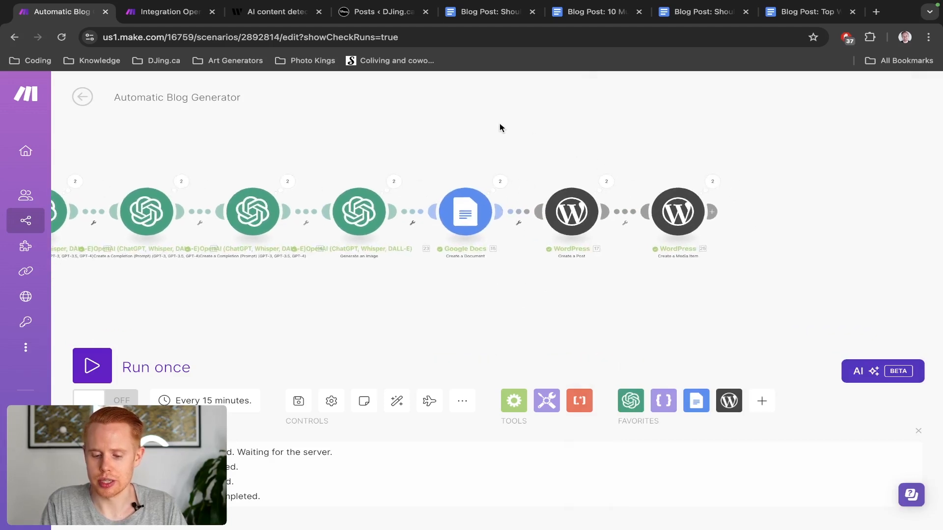
# Open the WordPress Create a Post module to view its connection, and switch to the WordPress admin's Add New Plugin page.
pyautogui.scroll(3, 475, 223)
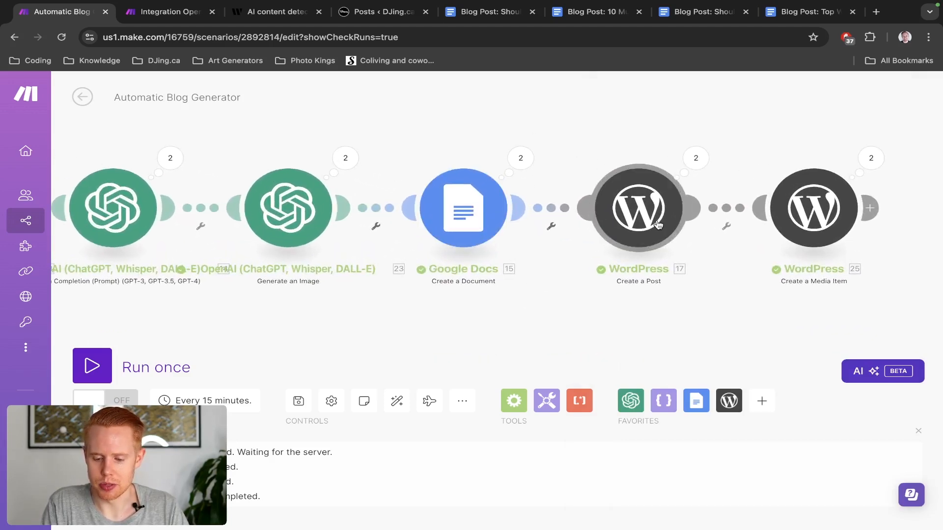
pyautogui.click(639, 212)
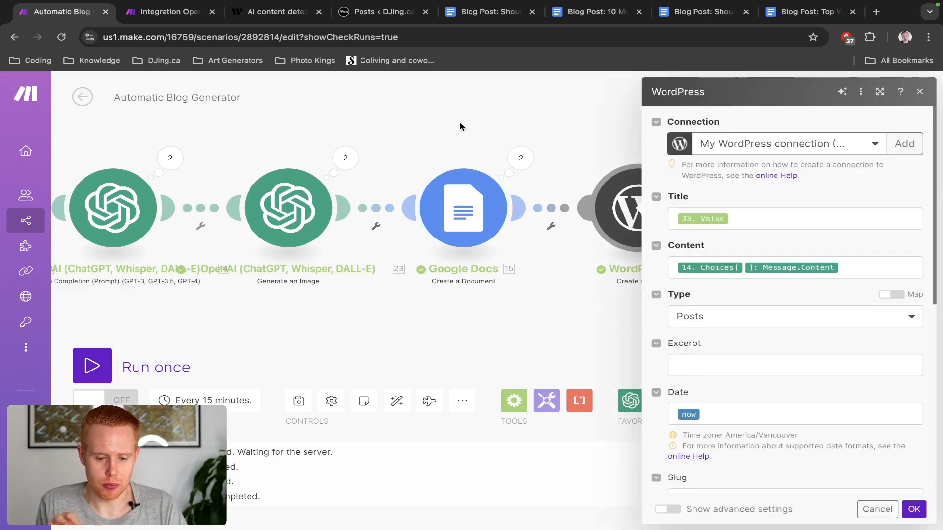
pyautogui.click(374, 18)
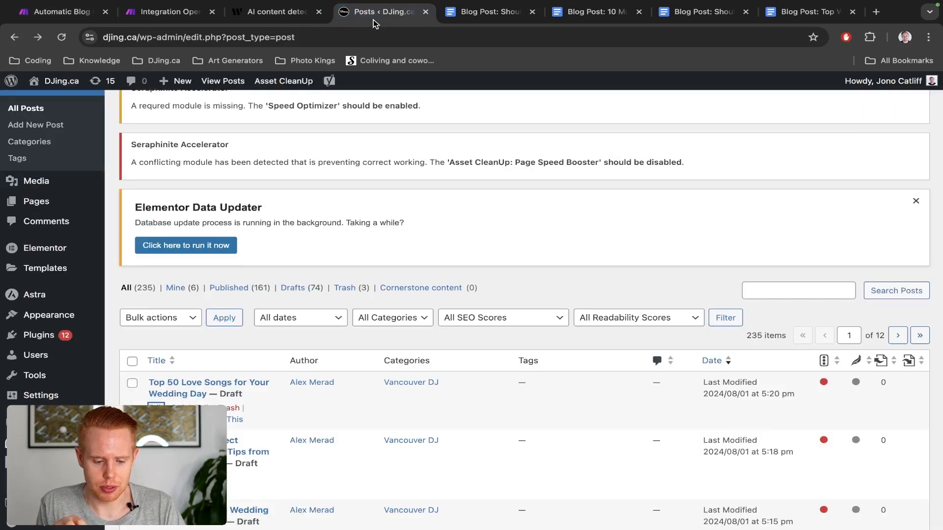
pyautogui.moveTo(36, 362)
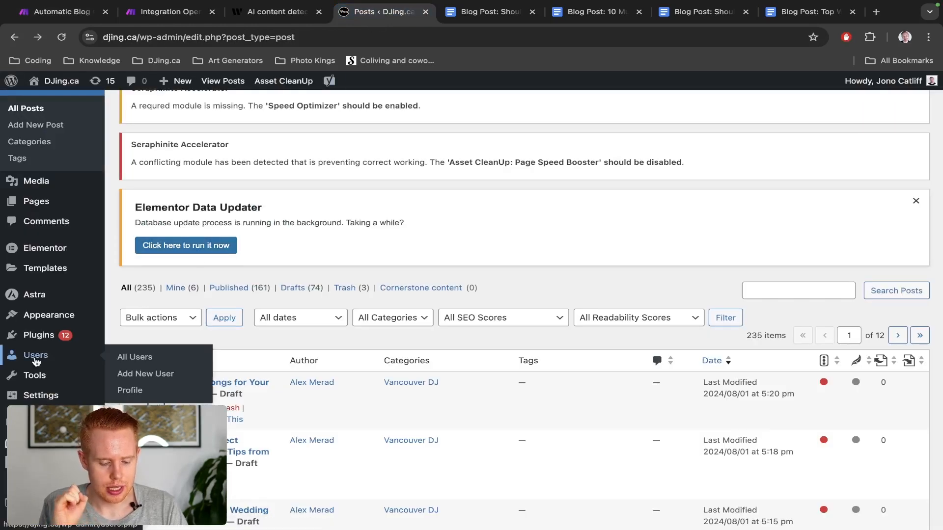
pyautogui.moveTo(41, 339)
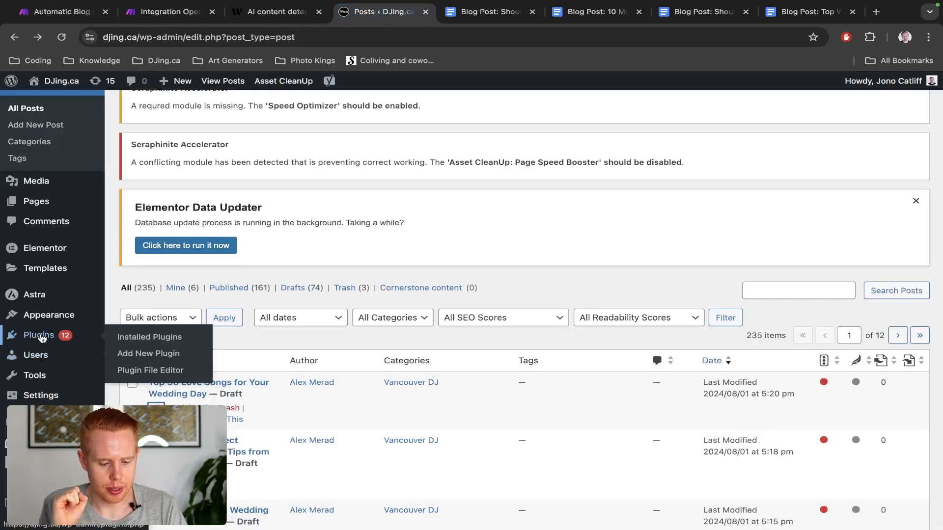
pyautogui.click(134, 353)
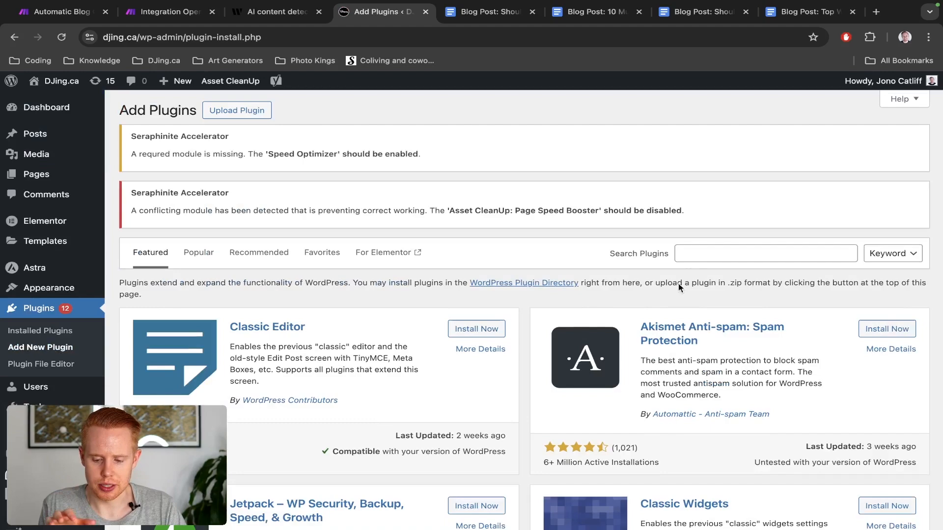
# Search the plugins for "make.com", view the Make Connector plugin's details and close them.
pyautogui.click(693, 260)
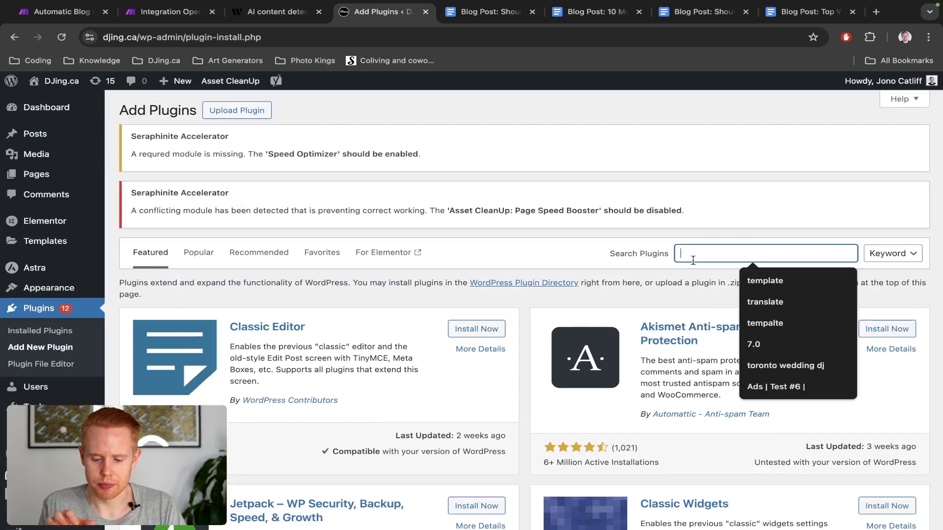
pyautogui.write('make.com')
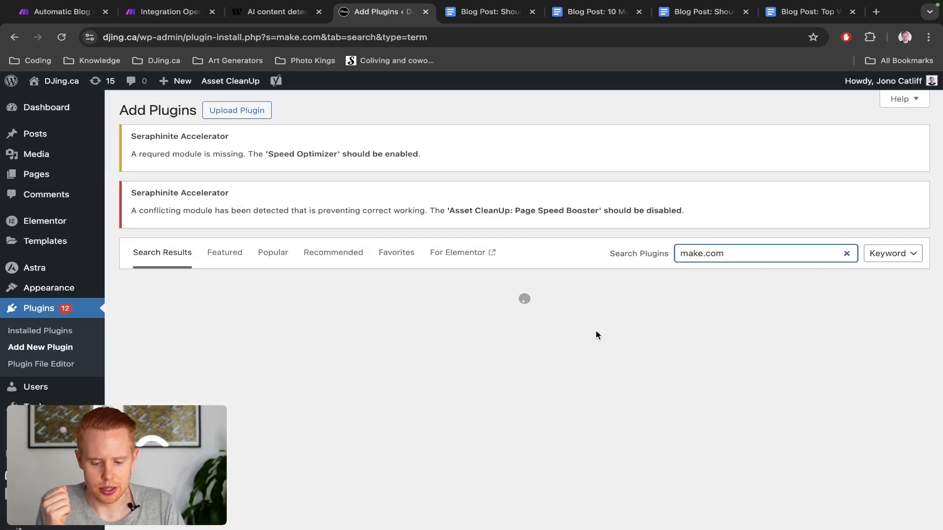
pyautogui.scroll(-8, 597, 336)
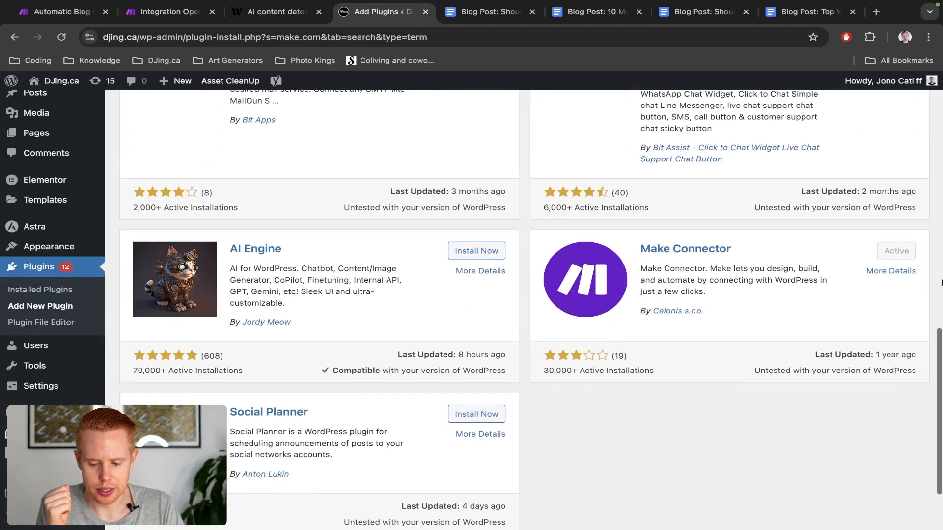
pyautogui.click(705, 249)
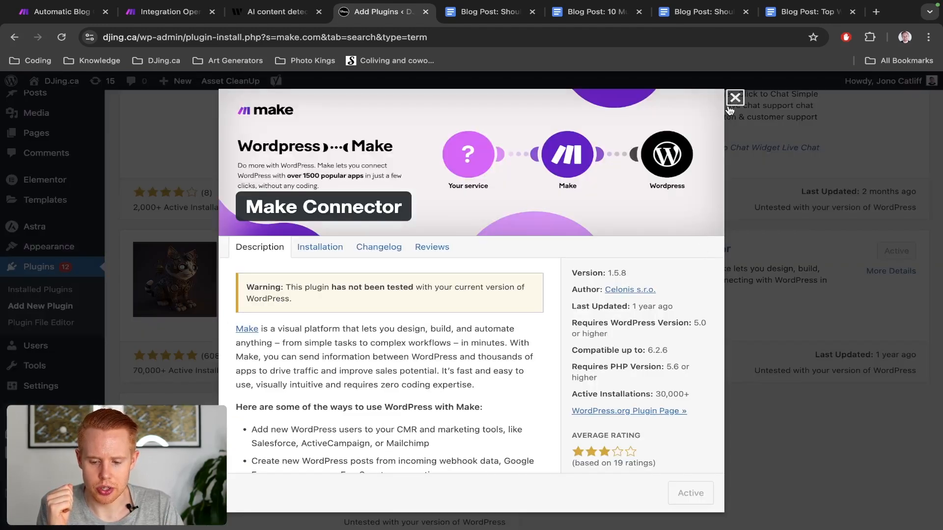
pyautogui.click(735, 97)
pyautogui.scroll(-1, 37, 473)
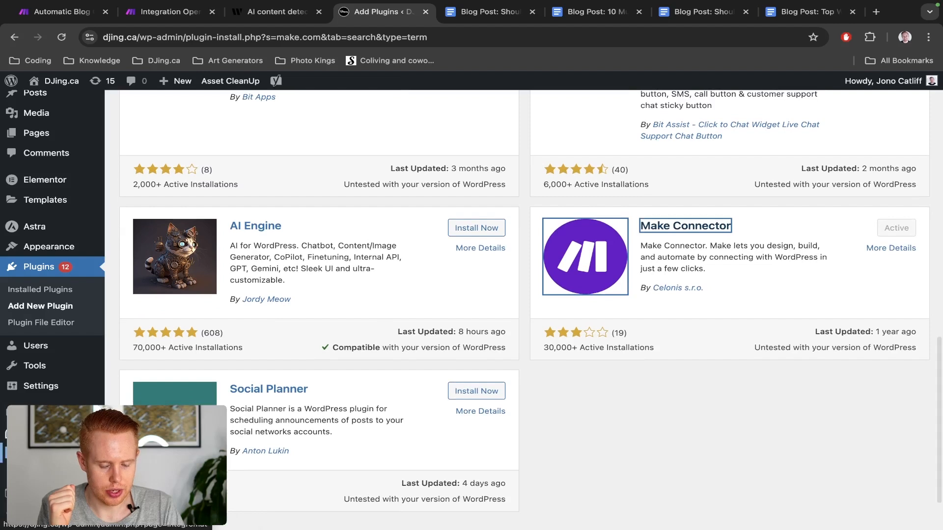
# Open the Make plugin's page in the WordPress admin to view its API Key field, leaving the page zoom at 100%.
pyautogui.click(37, 453)
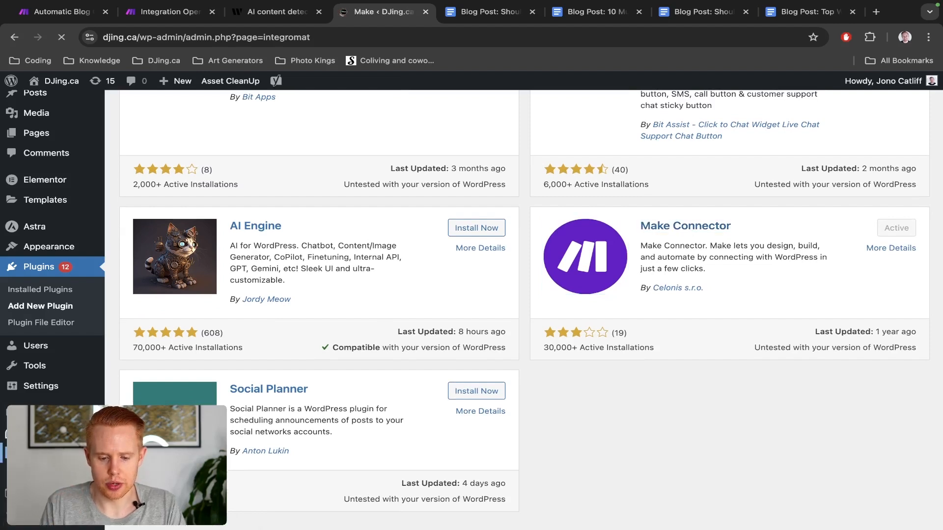
pyautogui.press('super+plus')
pyautogui.press('super+plus')
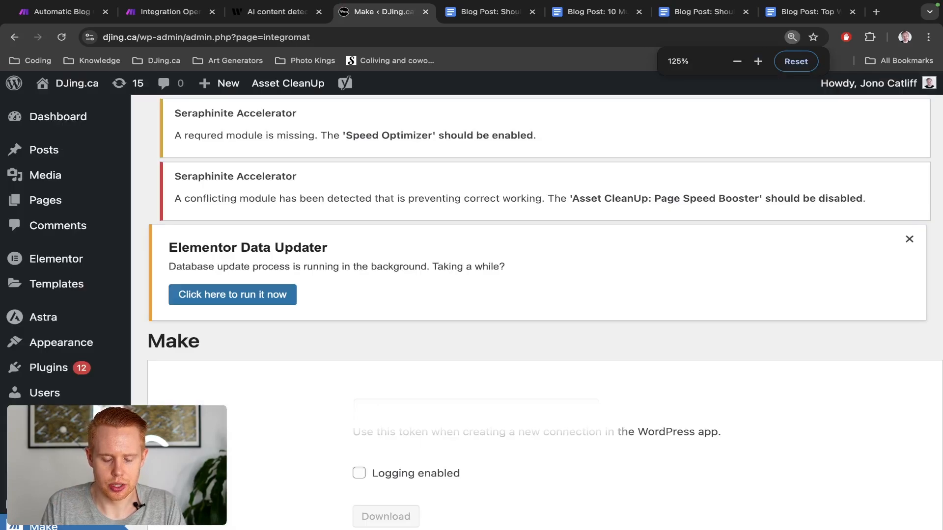
pyautogui.press('super+minus')
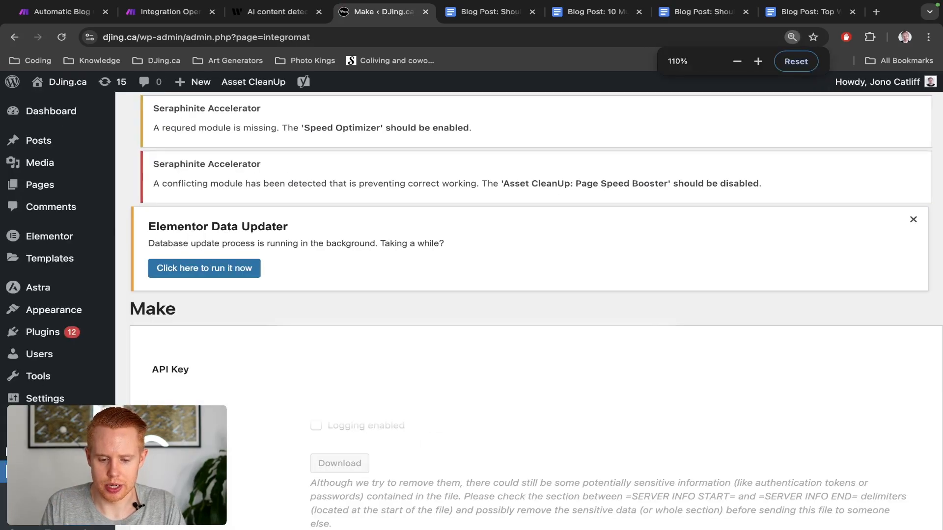
pyautogui.press('super+minus')
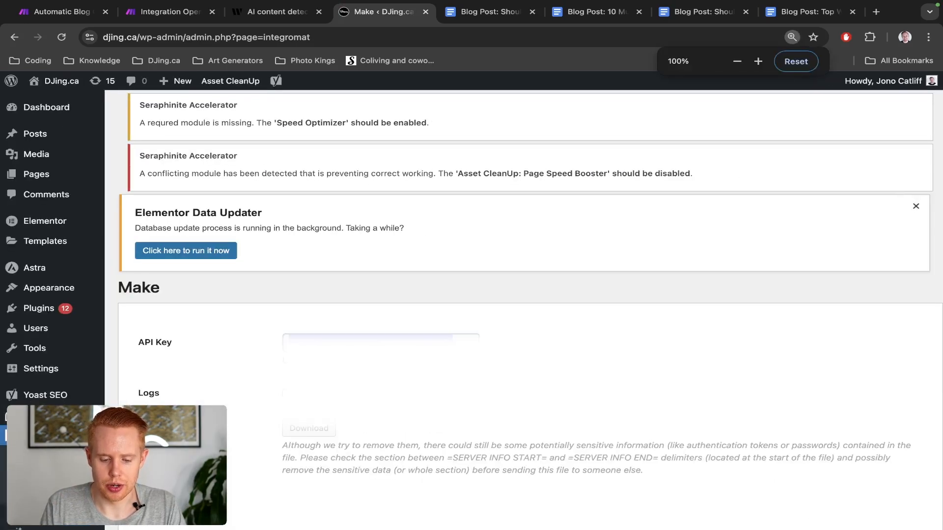
# Close the OpenAI module settings in the integration scenario, return to the Automatic Blog Generator scenario and close its WordPress settings.
pyautogui.hotkey('ctrl', 'shift', 'Tab')
pyautogui.hotkey('ctrl', 'shift', 'Tab')
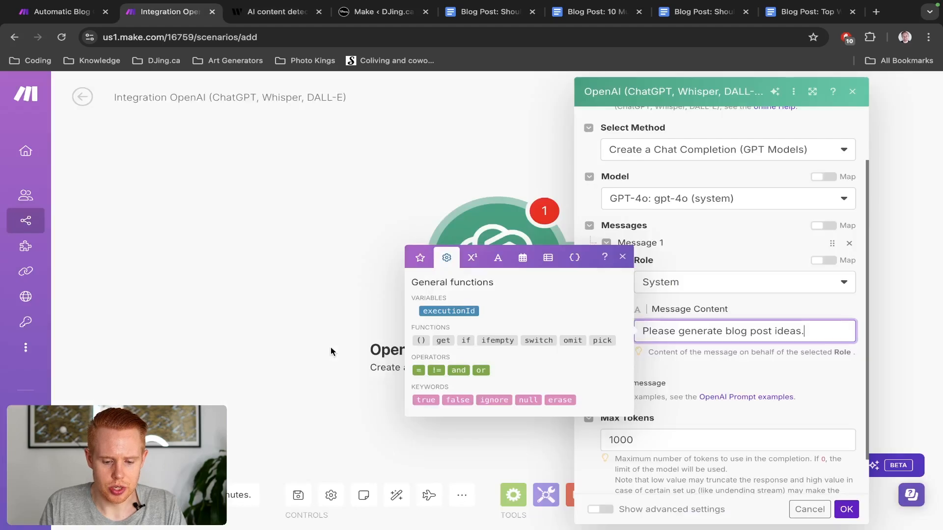
pyautogui.click(804, 305)
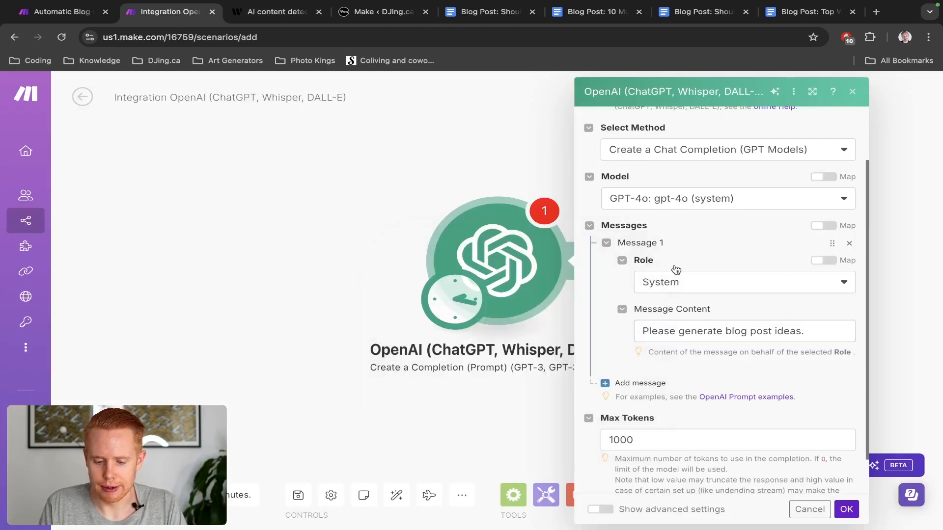
pyautogui.click(365, 171)
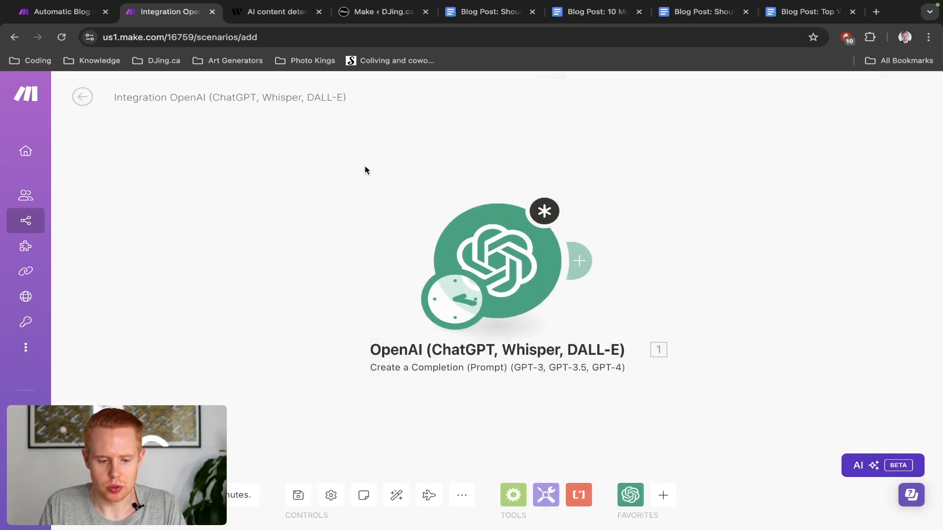
pyautogui.hotkey('ctrl', 'shift', 'Tab')
pyautogui.click(589, 158)
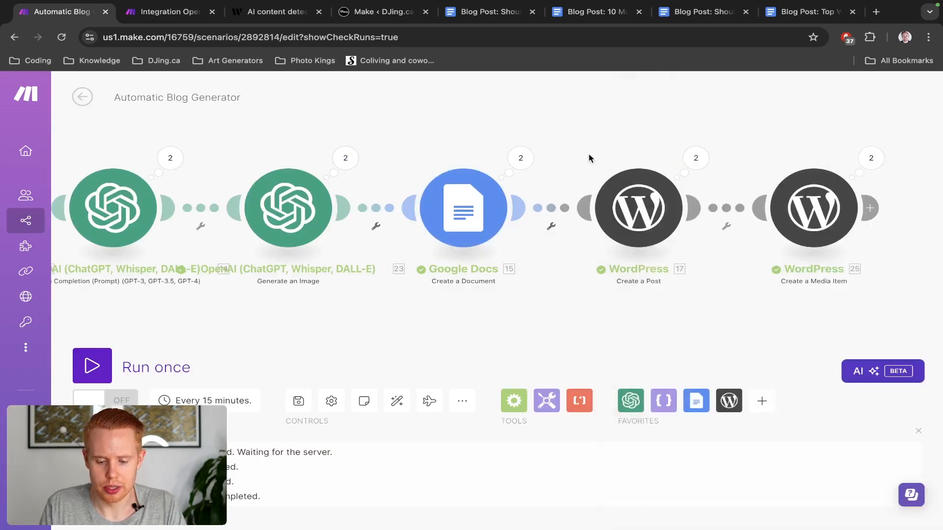
# Reopen the Create a Post module and review its Title, Content, Type, Date, Slug and Status settings without changing them.
pyautogui.click(538, 235)
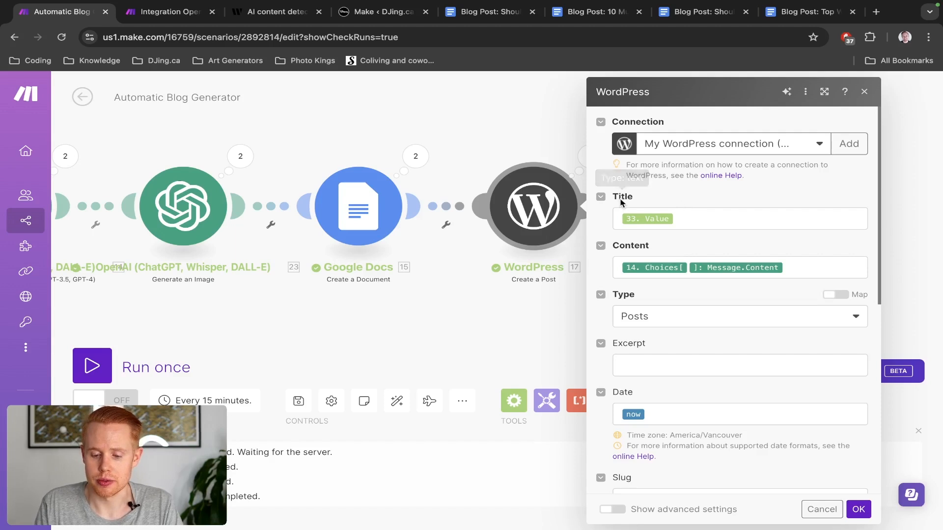
pyautogui.scroll(-1, 673, 256)
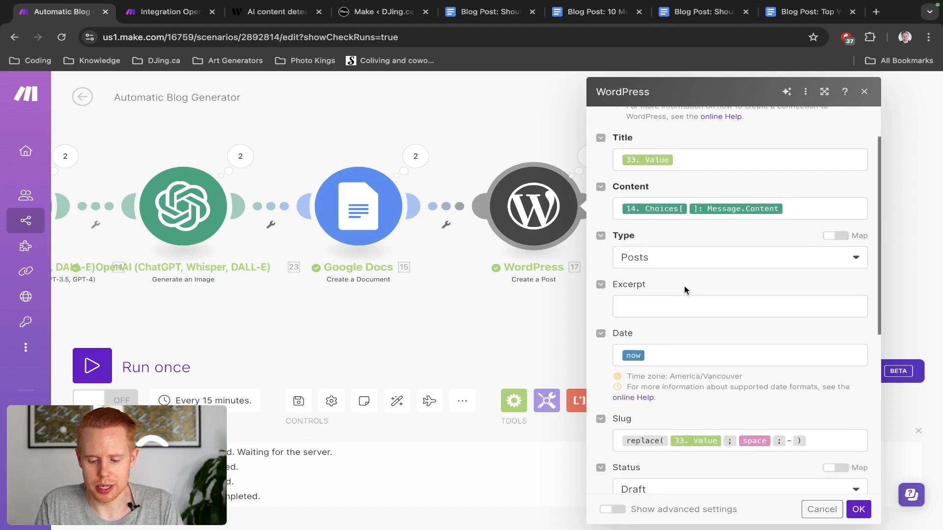
pyautogui.click(632, 261)
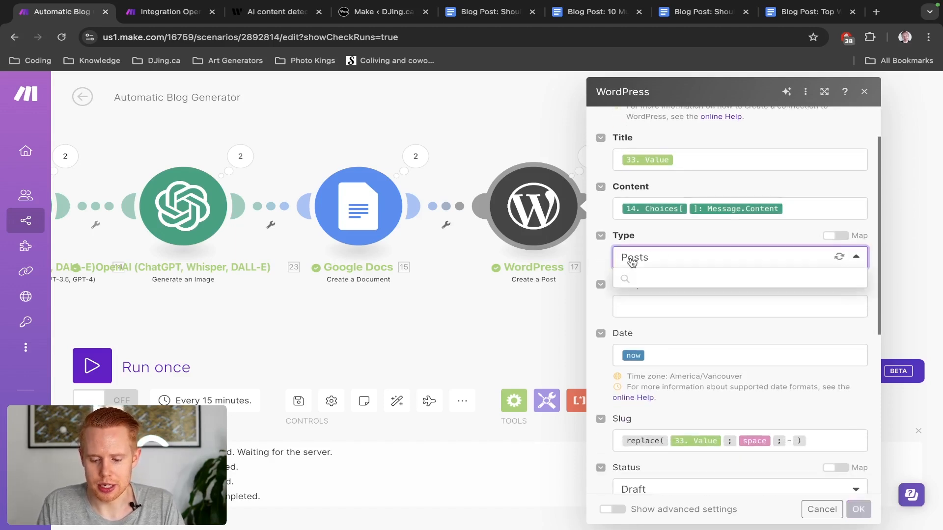
pyautogui.click(669, 240)
pyautogui.scroll(-1, 673, 341)
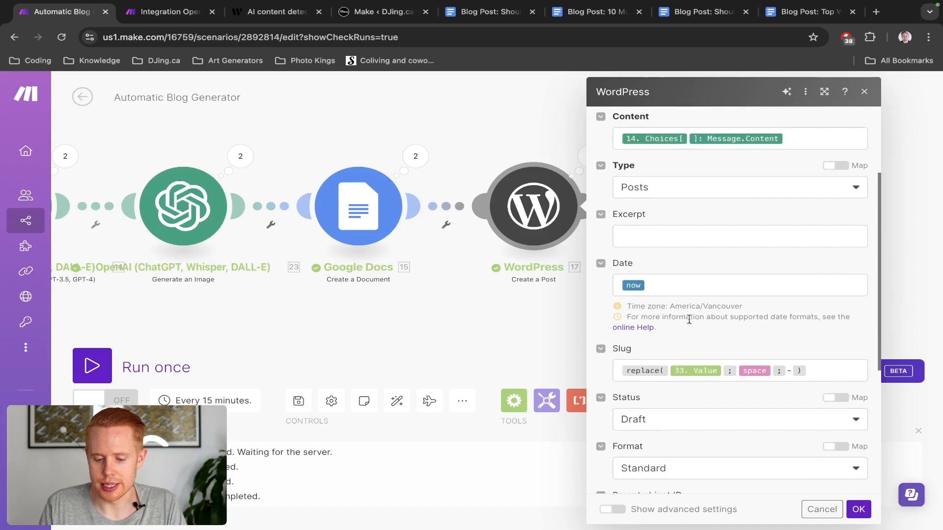
pyautogui.scroll(-1, 689, 320)
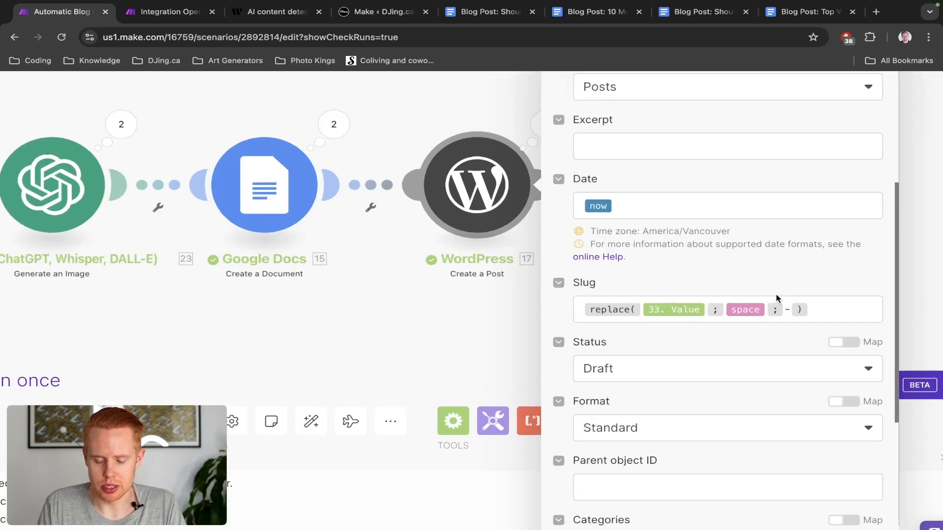
pyautogui.scroll(2, 776, 294)
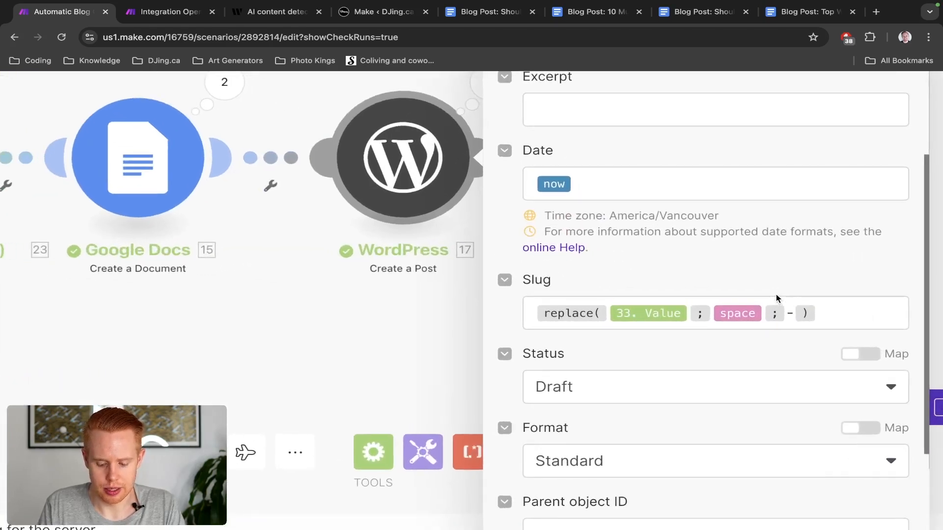
# Highlight the end of the page's web address as a slug example and inspect the value and replace function in the Slug field.
pyautogui.press('super+l')
pyautogui.press('Right')
pyautogui.hotkey('alt', 'shift', 'Left')
pyautogui.hotkey('alt', 'shift', 'Left')
pyautogui.hotkey('alt', 'shift', 'Left')
pyautogui.hotkey('alt', 'shift', 'Left')
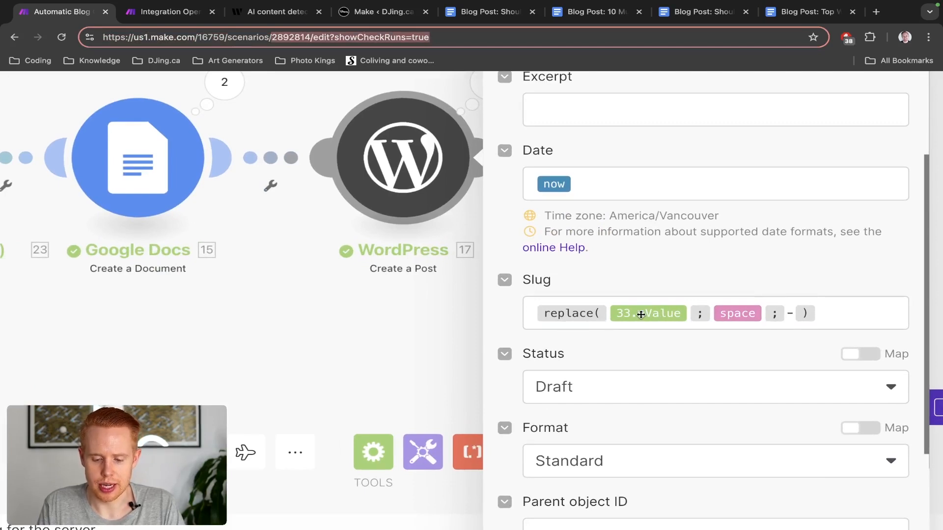
pyautogui.moveTo(652, 315)
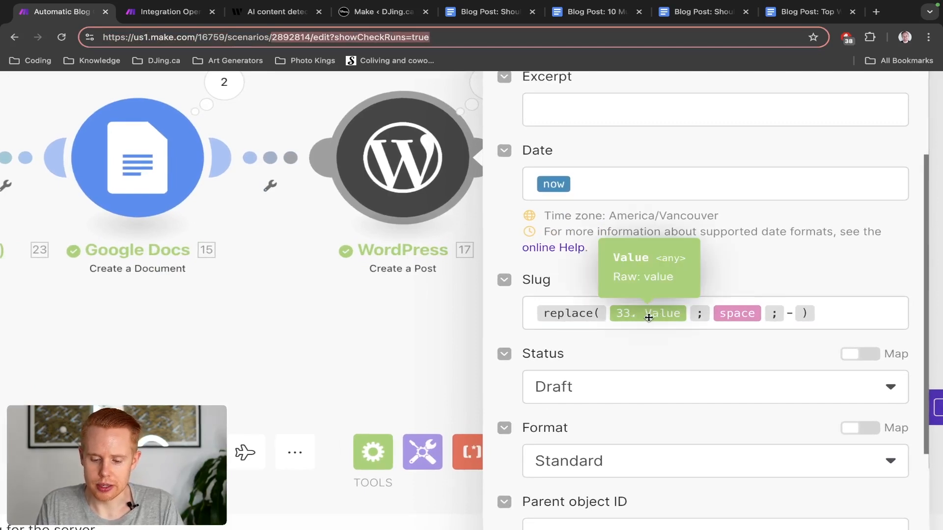
pyautogui.moveTo(563, 313)
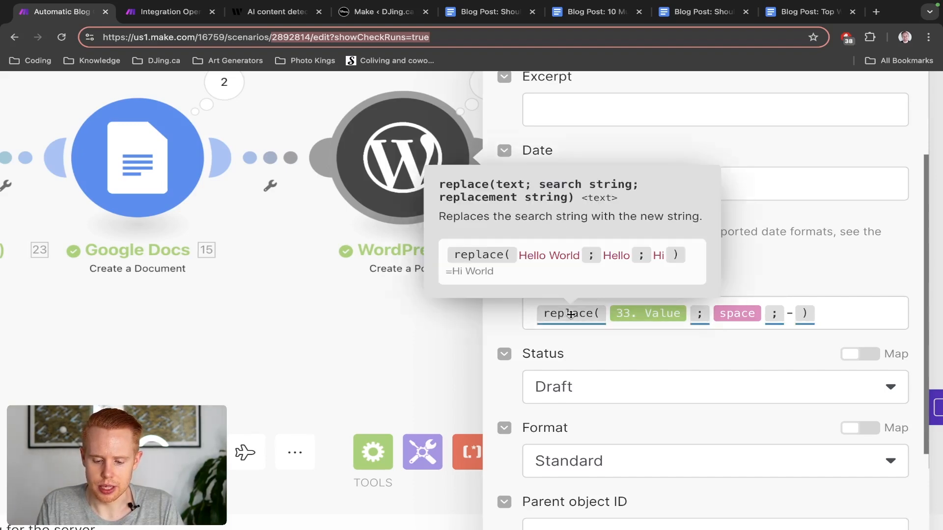
# Insert a second, empty replace function on a new line in the Create a Post module's Slug field.
pyautogui.click(819, 313)
pyautogui.press('Return')
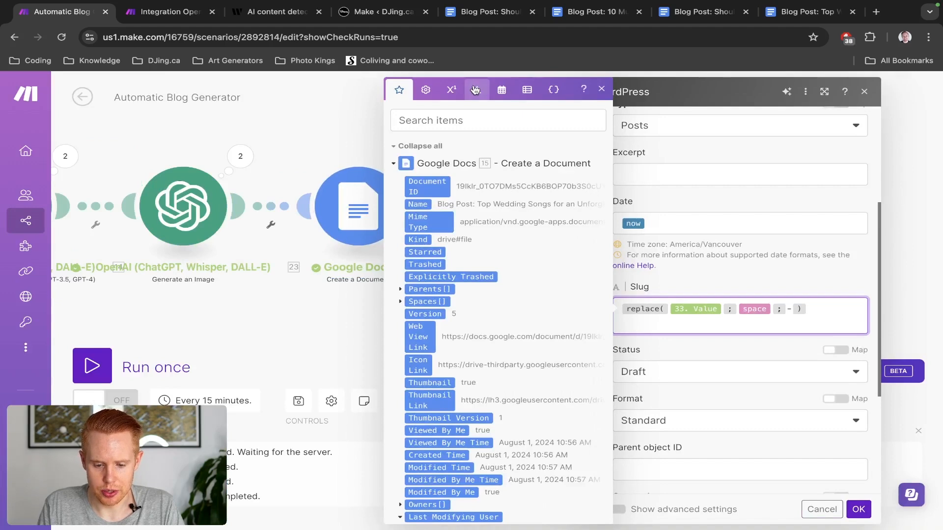
pyautogui.click(476, 89)
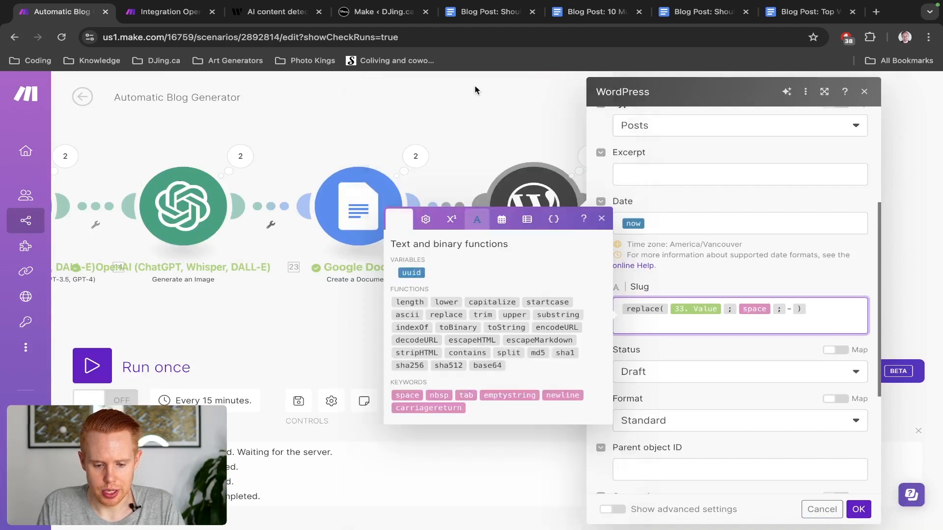
pyautogui.click(450, 318)
pyautogui.press('Left')
pyautogui.press('Left')
pyautogui.press('Left')
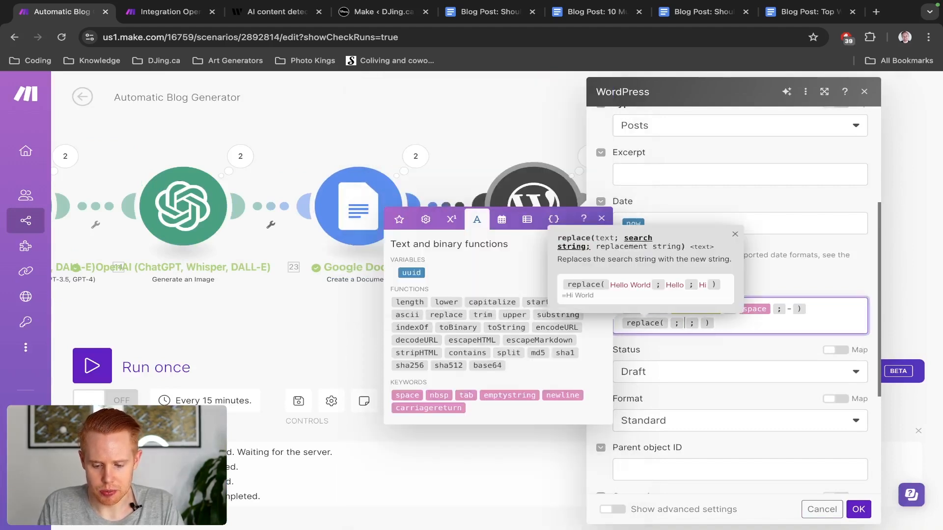
# Copy the 33. Value token into the second replace function's text argument and locate the Iterator's Value among the mappable items.
pyautogui.press('Up')
pyautogui.hotkey('shift', 'Right')
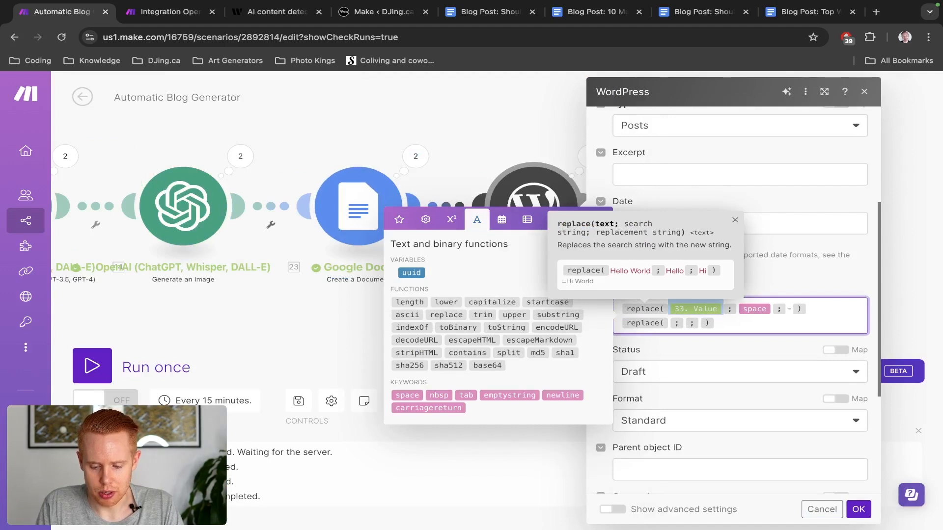
pyautogui.hotkey('ctrl', 'c')
pyautogui.press('Down')
pyautogui.hotkey('ctrl', 'v')
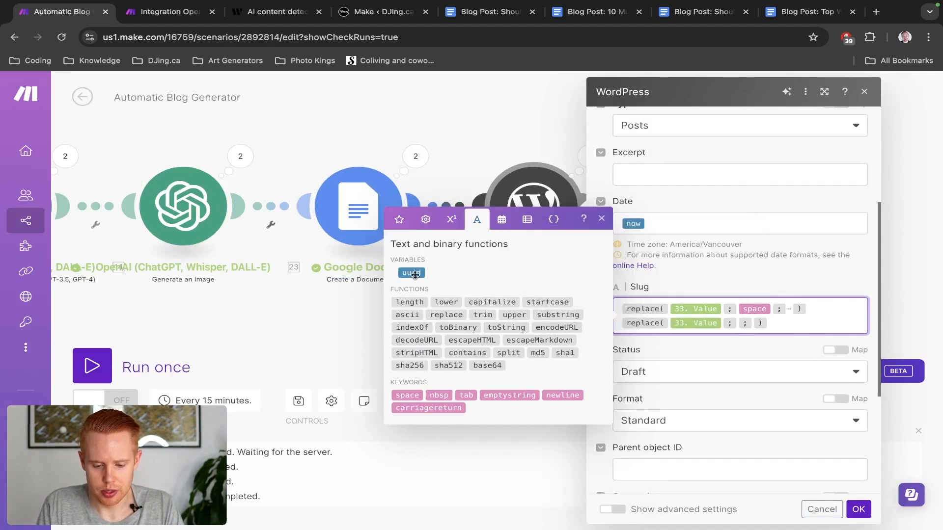
pyautogui.click(397, 223)
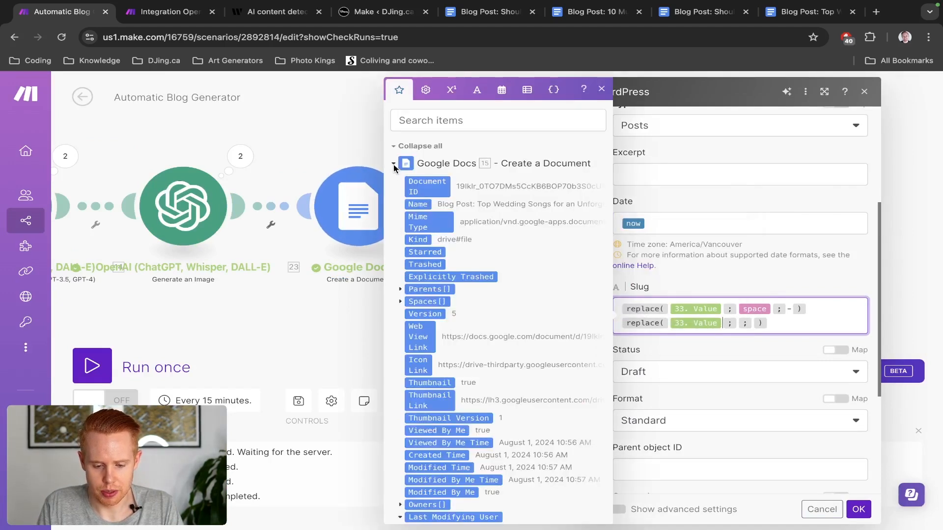
pyautogui.scroll(-15, 445, 268)
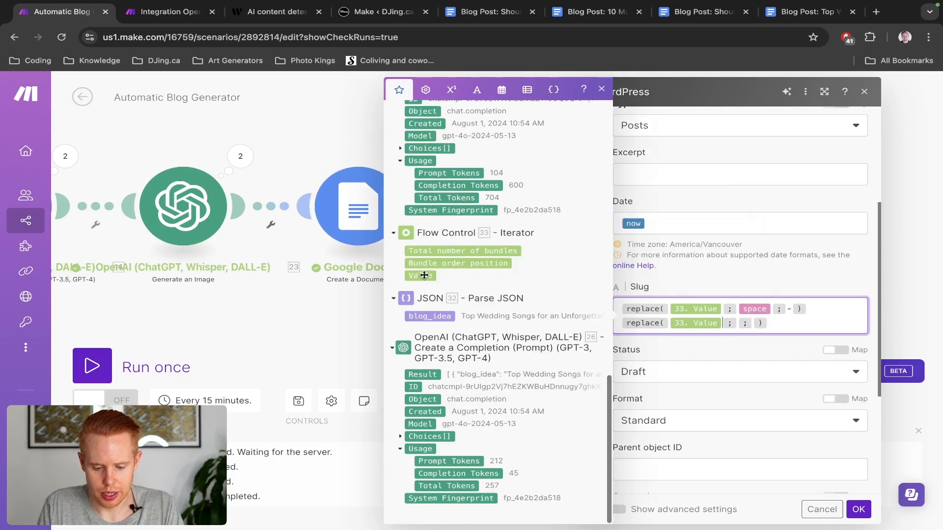
# Complete the second replace function in the Slug field with the space keyword as search string and a hyphen as replacement string.
pyautogui.click(424, 276)
pyautogui.press('BackSpace')
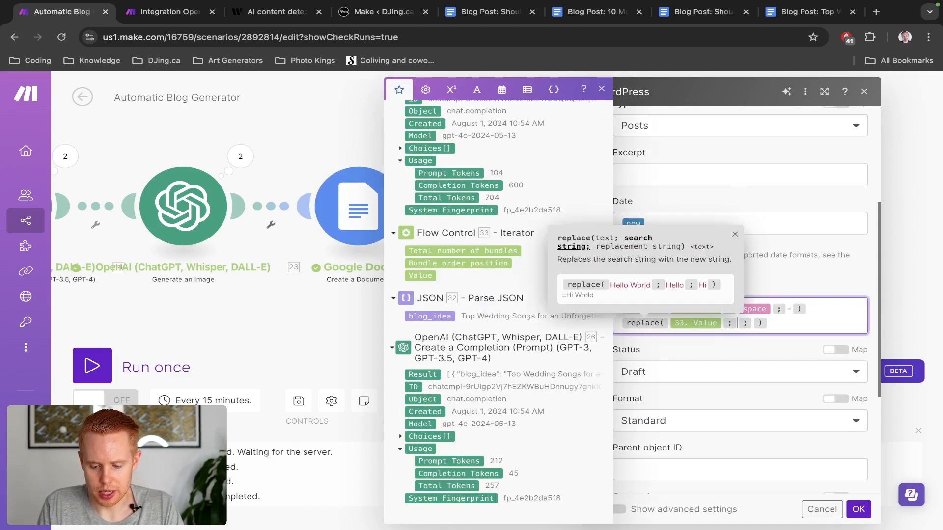
pyautogui.click(741, 323)
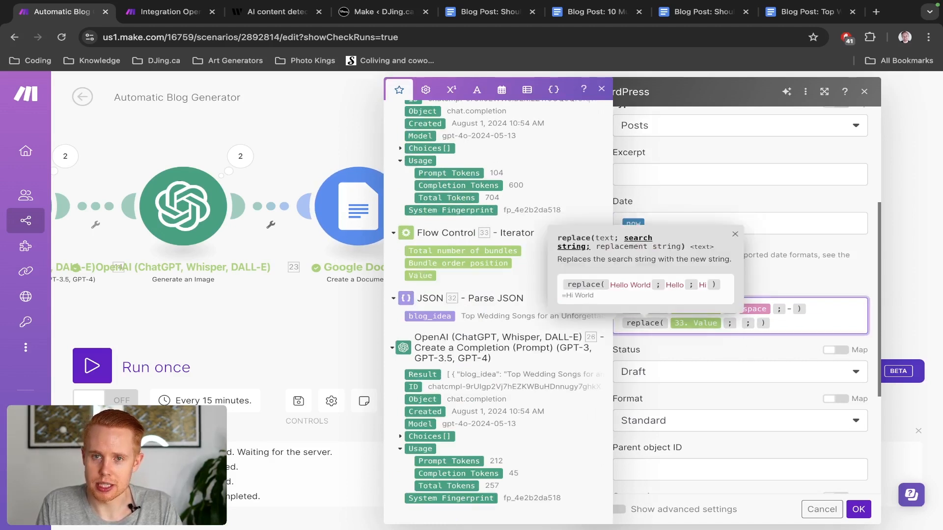
pyautogui.press('Right')
pyautogui.write('-')
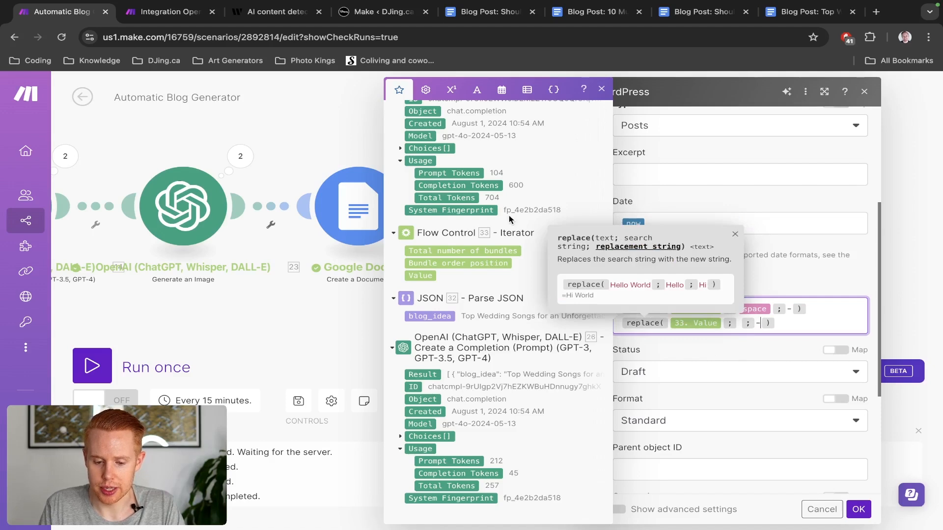
pyautogui.scroll(-10, 511, 217)
pyautogui.press('Left')
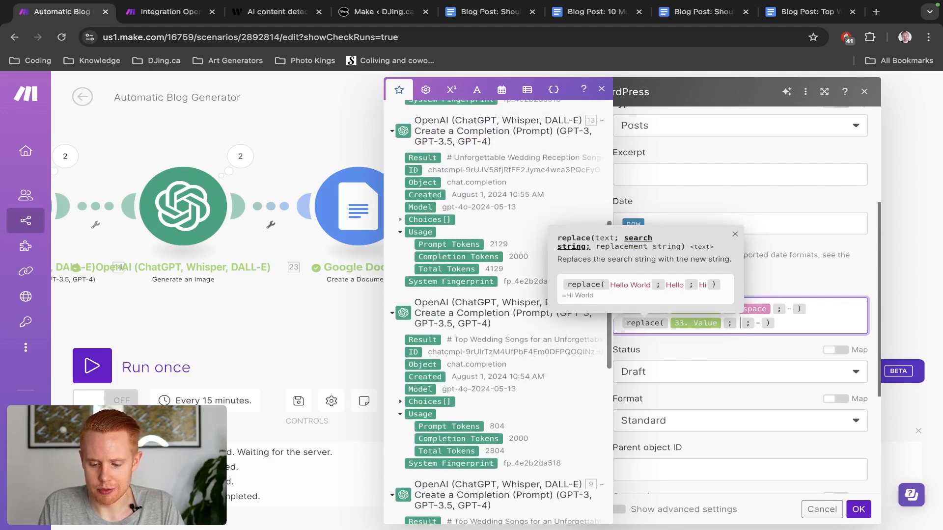
pyautogui.press('BackSpace')
pyautogui.click(452, 90)
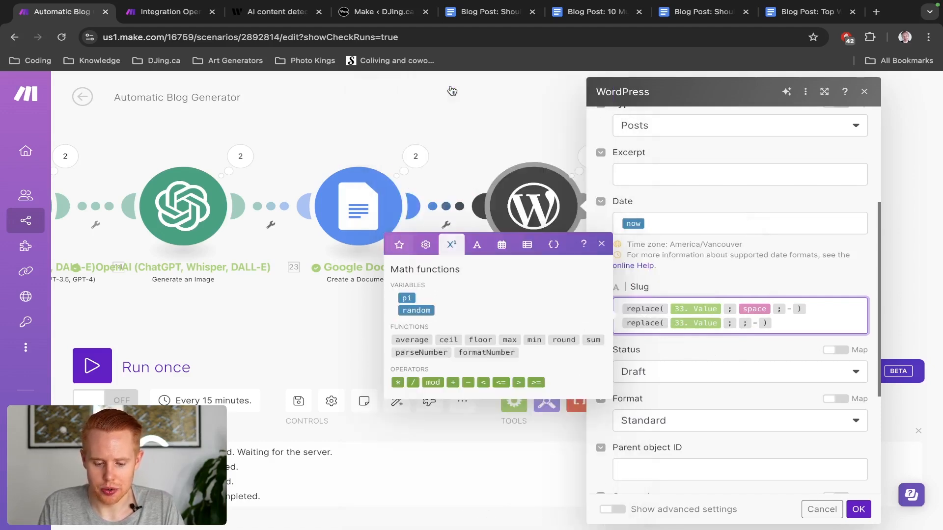
pyautogui.click(476, 220)
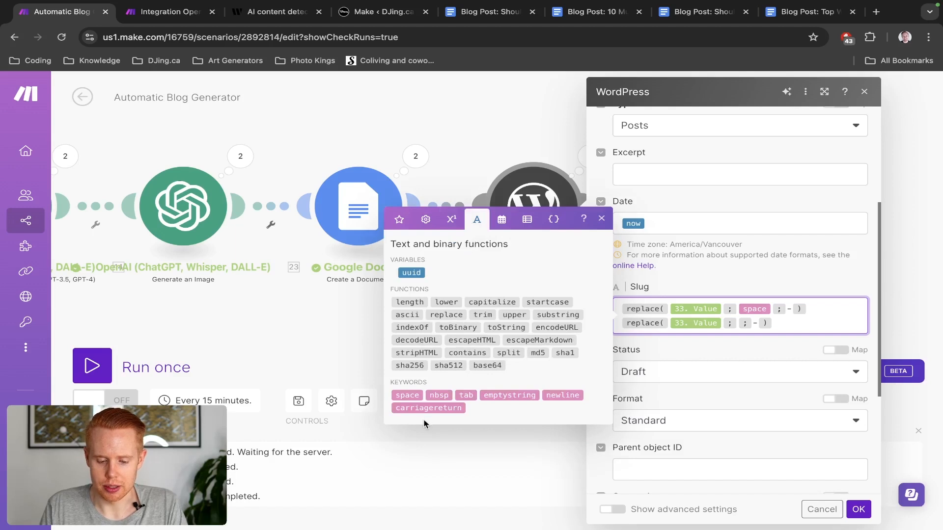
pyautogui.click(408, 396)
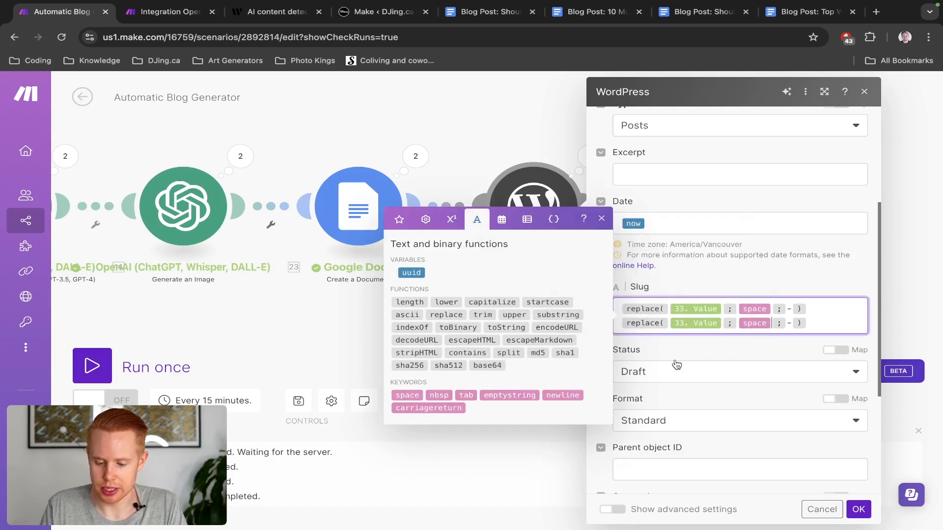
# Delete the second replace function and its extra line from the Slug field.
pyautogui.press('shift+super+Left')
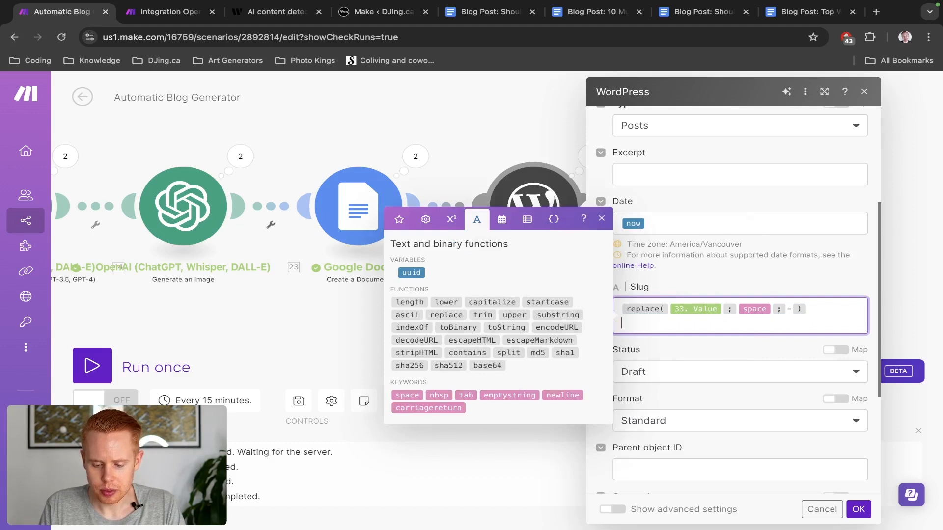
pyautogui.press('BackSpace')
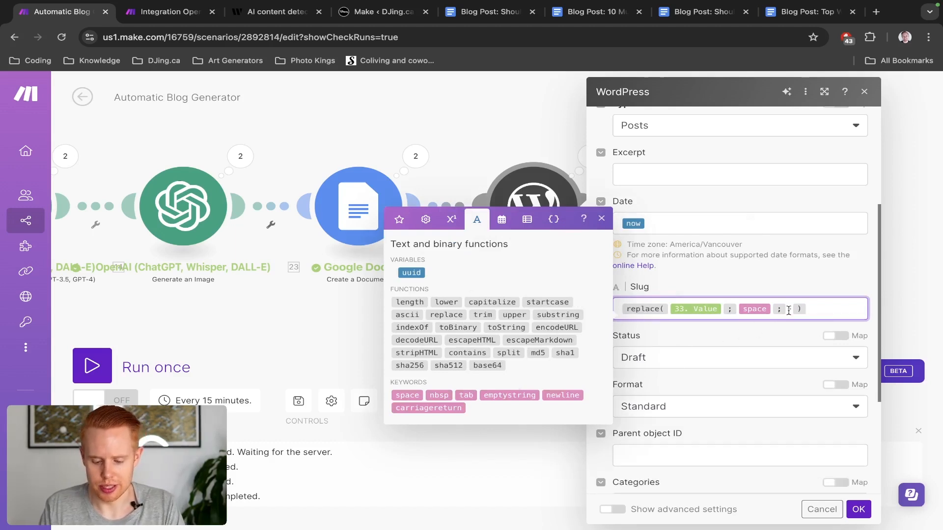
# Enter "this is a wedding" as a sample title in a new browser tab's address bar without loading it.
pyautogui.hotkey('ctrl', 't')
pyautogui.write('this is a w')
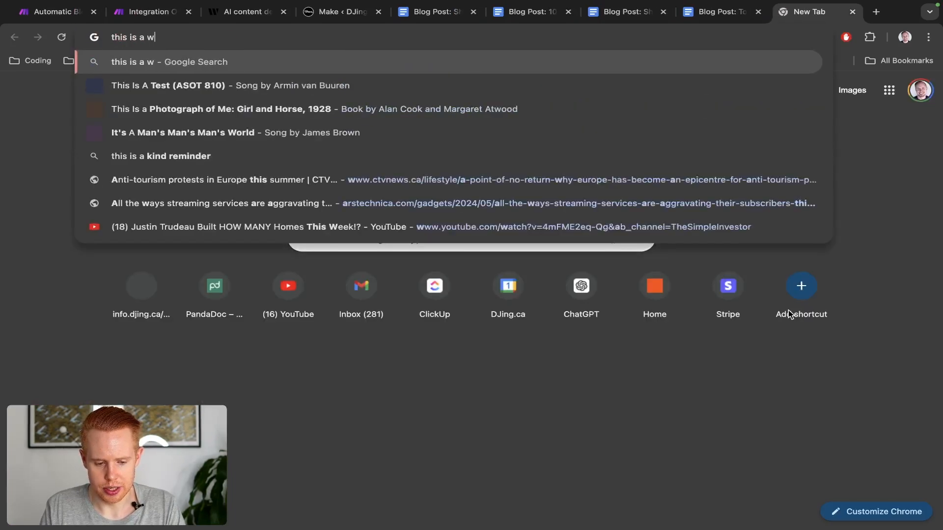
pyautogui.write('edding')
# Rewrite the sample title as the slug "/this-is-a-wedding" to illustrate the replacement, and close the tab.
pyautogui.hotkey('alt', 'Left')
pyautogui.press('BackSpace')
pyautogui.write('-')
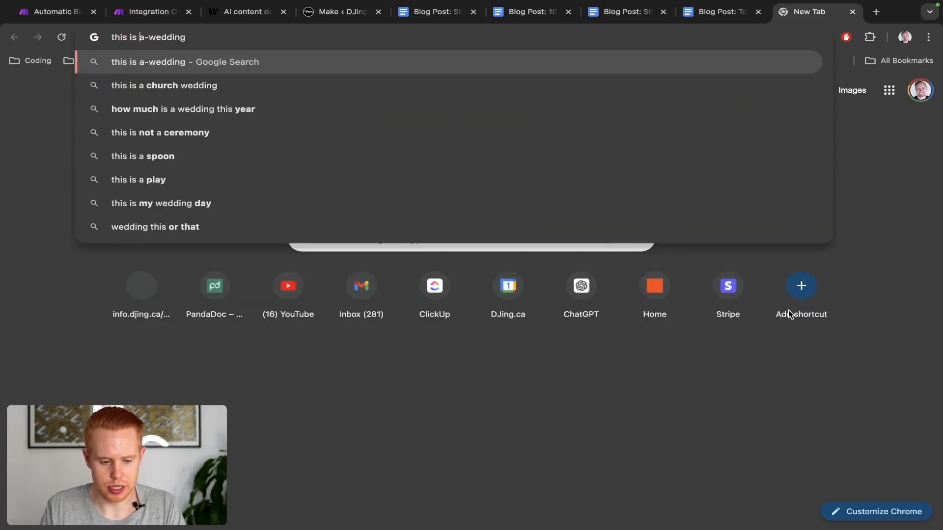
pyautogui.hotkey('alt', 'Left')
pyautogui.press('BackSpace')
pyautogui.write('-')
pyautogui.hotkey('alt', 'Left')
pyautogui.press('BackSpace')
pyautogui.write('-')
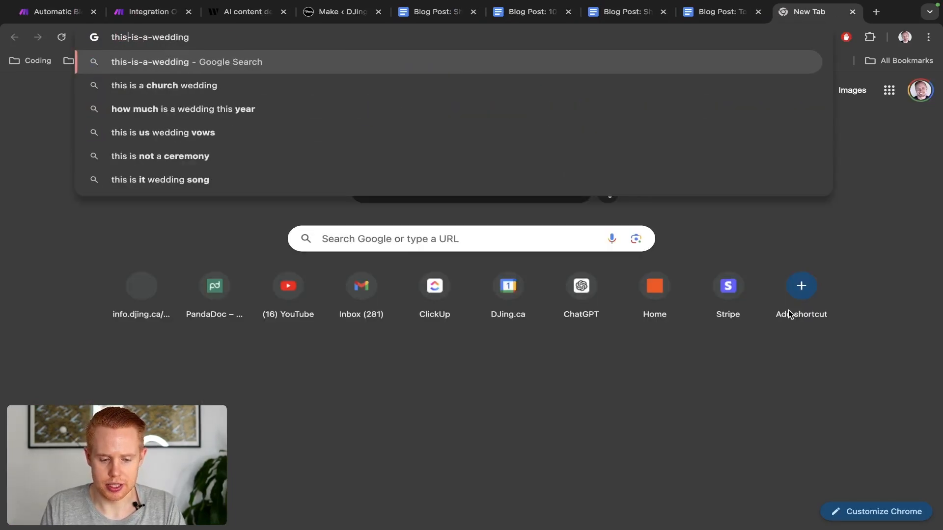
pyautogui.write('/')
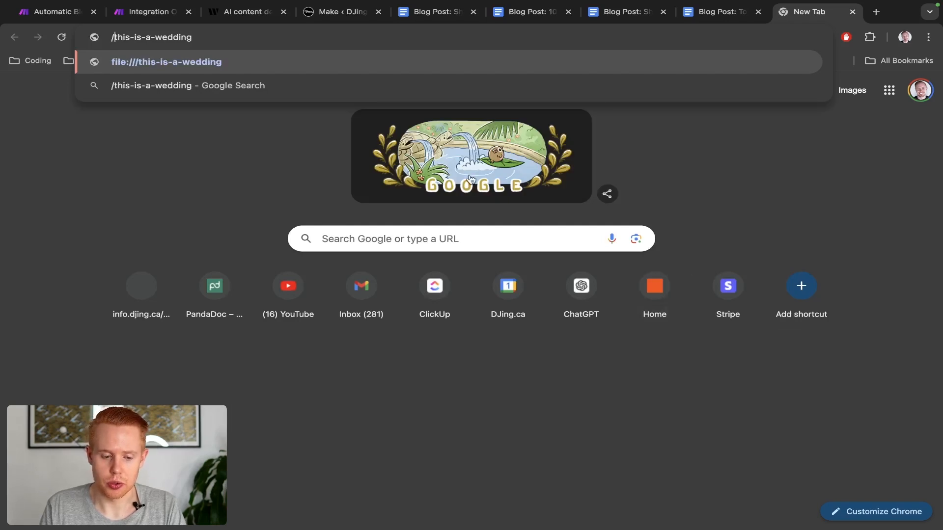
pyautogui.hotkey('ctrl', 'w')
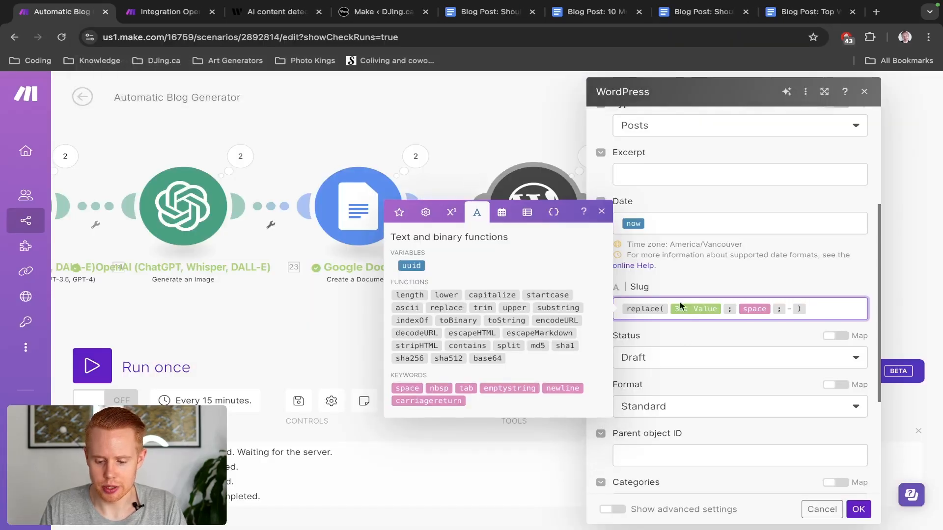
# Review the Status options and the remaining fields down to Featured media ID, and close the Create a Post module without saving.
pyautogui.scroll(-1, 684, 333)
pyautogui.click(646, 315)
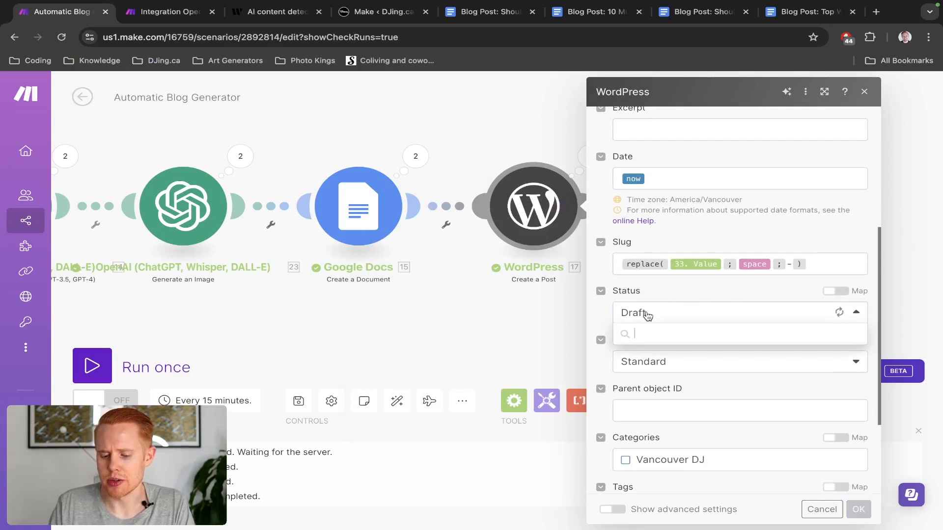
pyautogui.click(660, 286)
pyautogui.scroll(-3, 659, 284)
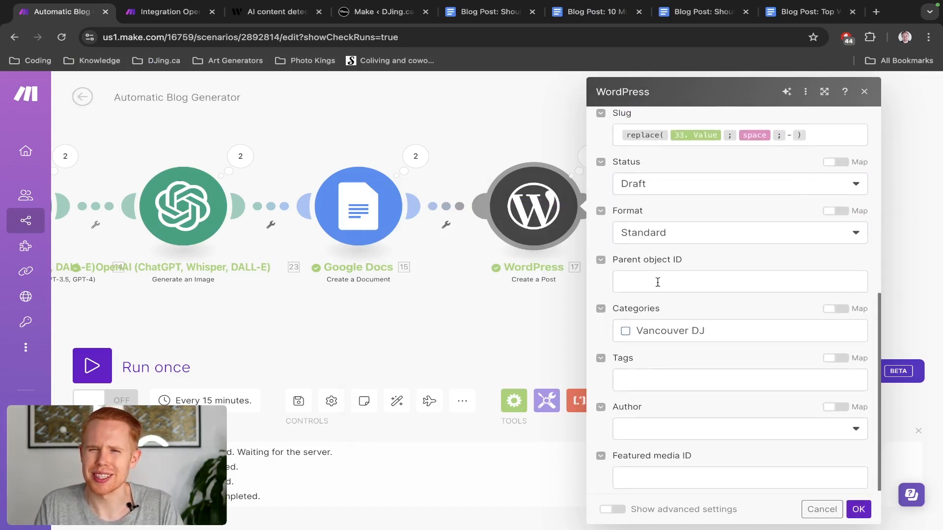
pyautogui.scroll(-1, 663, 272)
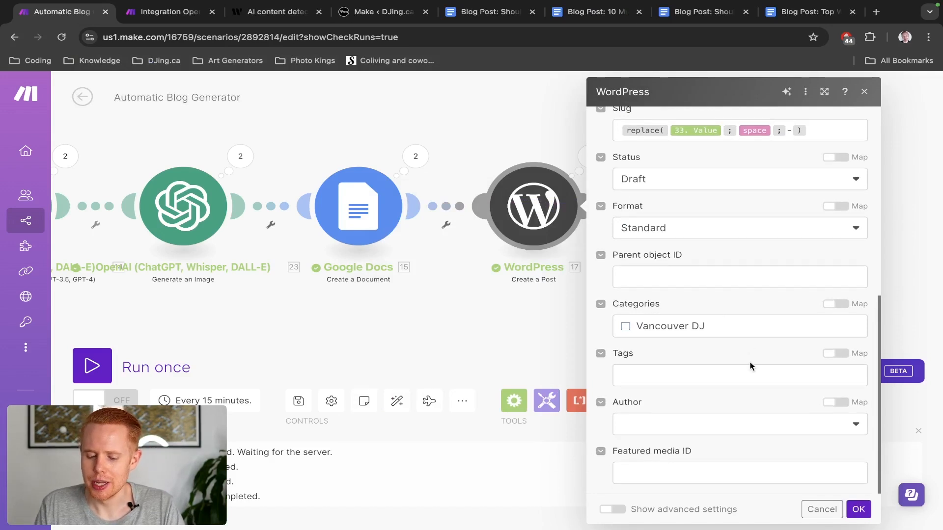
pyautogui.click(818, 509)
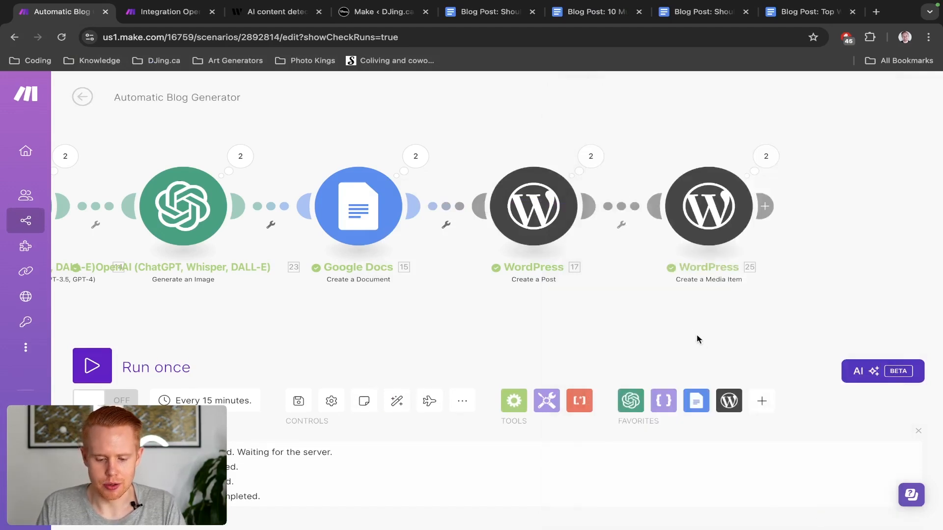
# Open the Create a Media Item module and switch its File source to the OpenAI generated image and back to Map.
pyautogui.moveTo(697, 337); pyautogui.dragTo(564, 325)
pyautogui.click(538, 180)
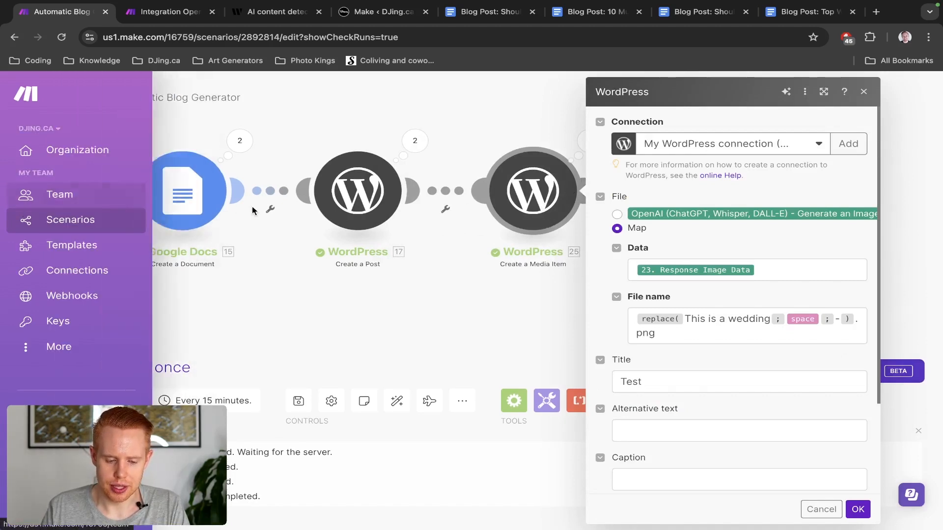
pyautogui.moveTo(301, 150); pyautogui.dragTo(455, 152)
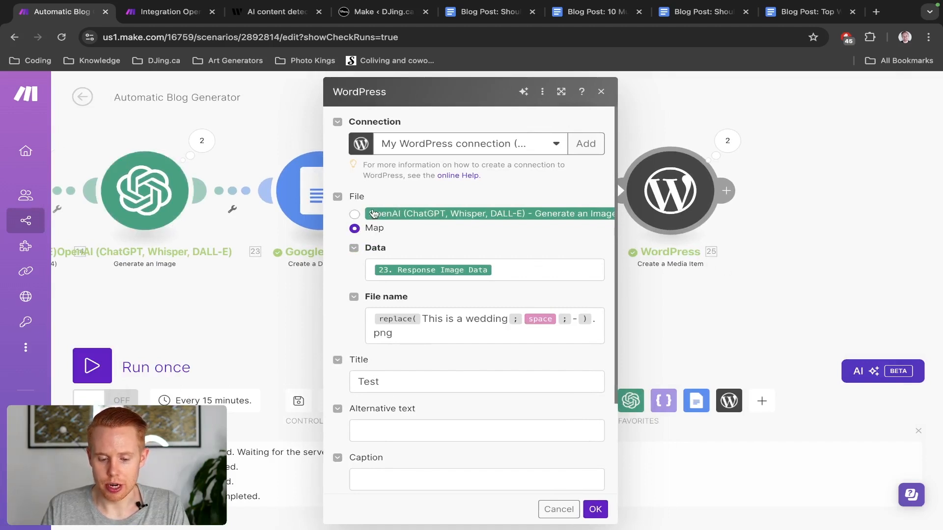
pyautogui.click(355, 215)
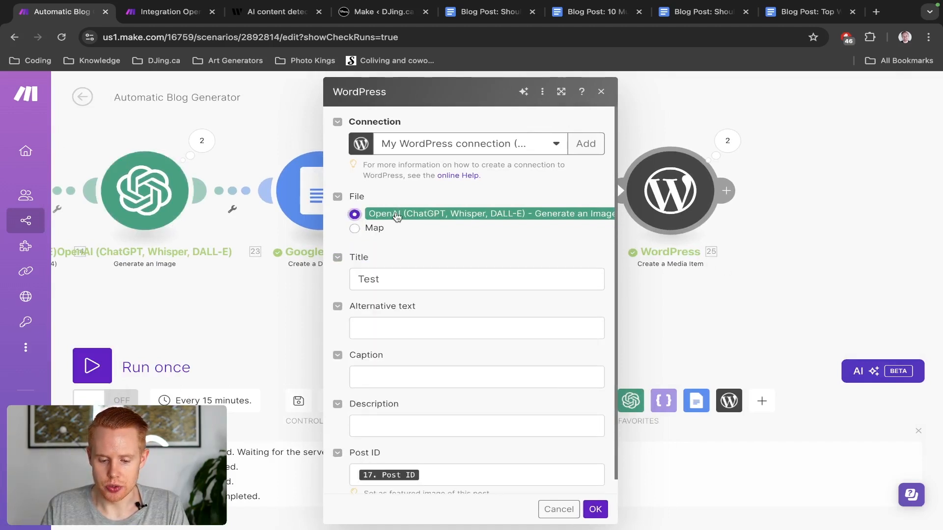
pyautogui.click(354, 228)
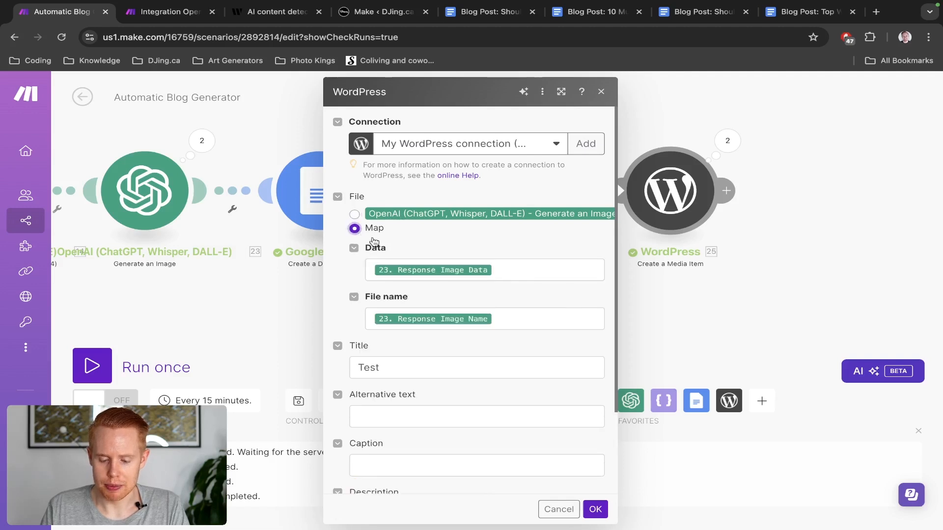
# Clear the Create a Media Item module's File name field and insert an empty replace function in it.
pyautogui.click(500, 326)
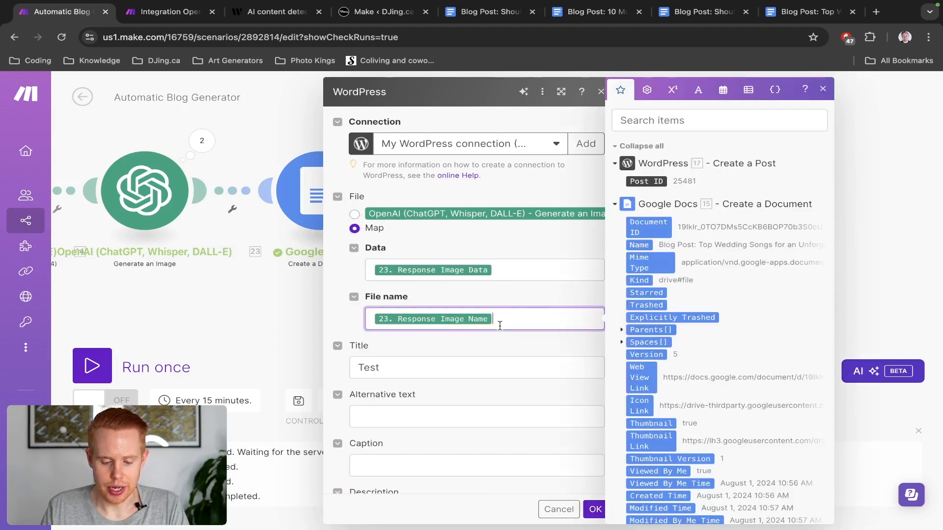
pyautogui.press('BackSpace')
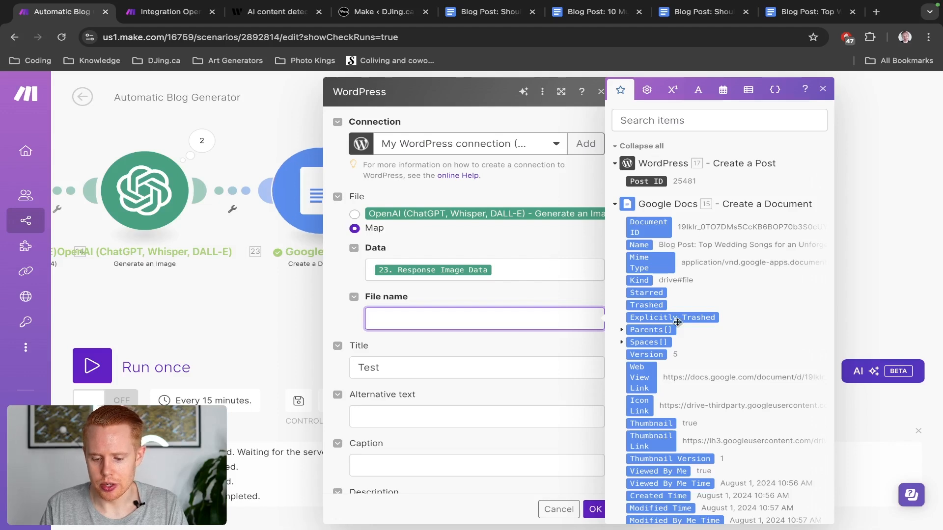
pyautogui.scroll(-10, 678, 322)
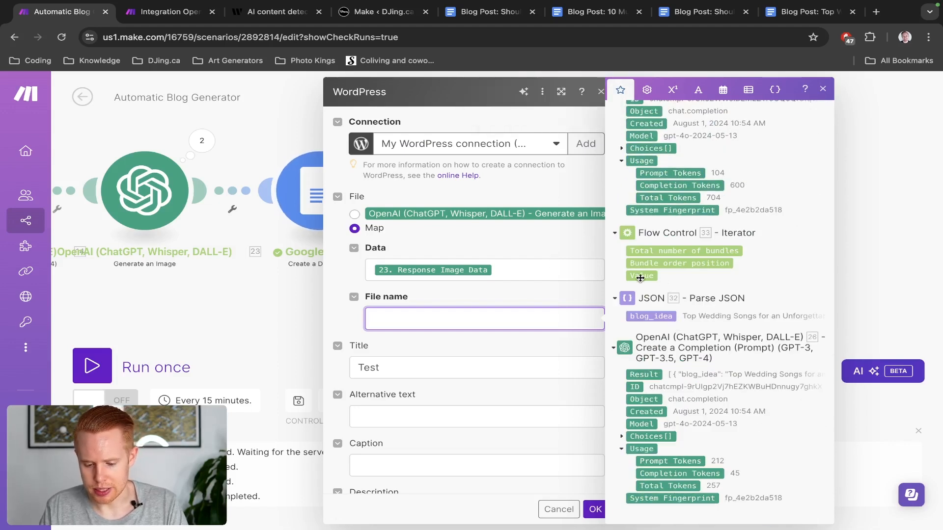
pyautogui.click(698, 90)
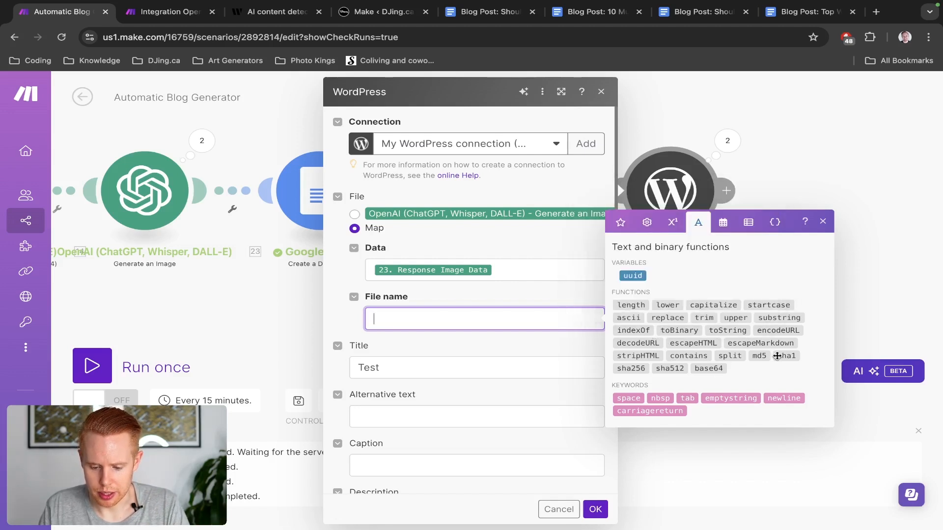
pyautogui.click(664, 318)
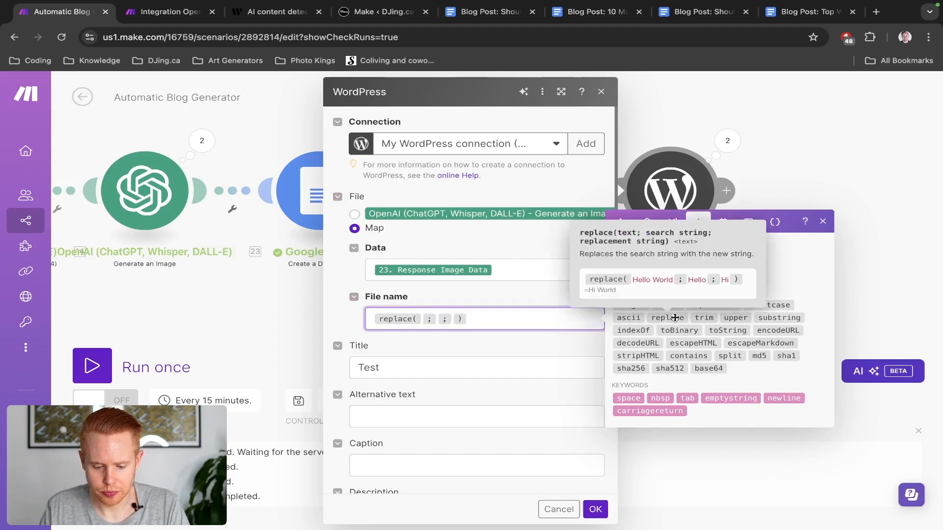
# Fill the File name's replace function with the Iterator's Value as text, the space keyword as search string and a hyphen as replacement.
pyautogui.click(620, 222)
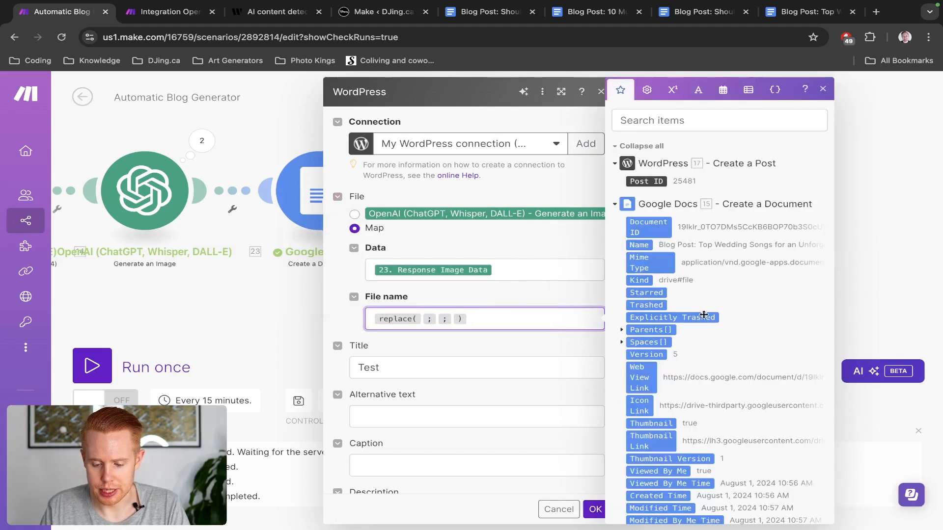
pyautogui.scroll(-10, 674, 301)
pyautogui.click(642, 275)
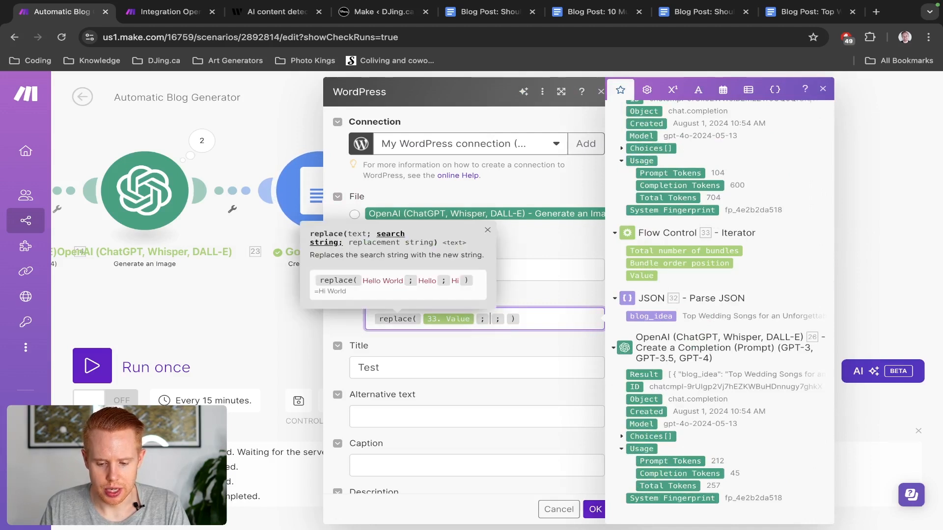
pyautogui.click(673, 90)
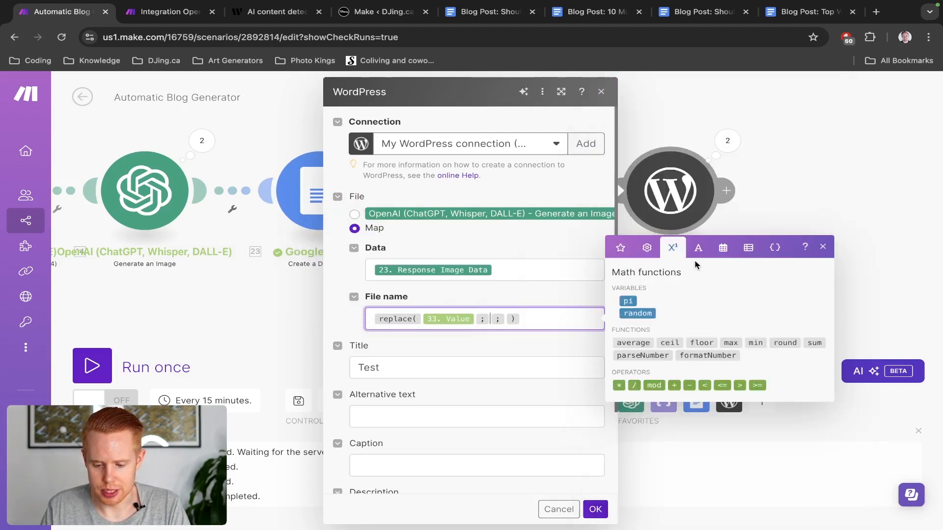
pyautogui.click(698, 248)
pyautogui.click(634, 399)
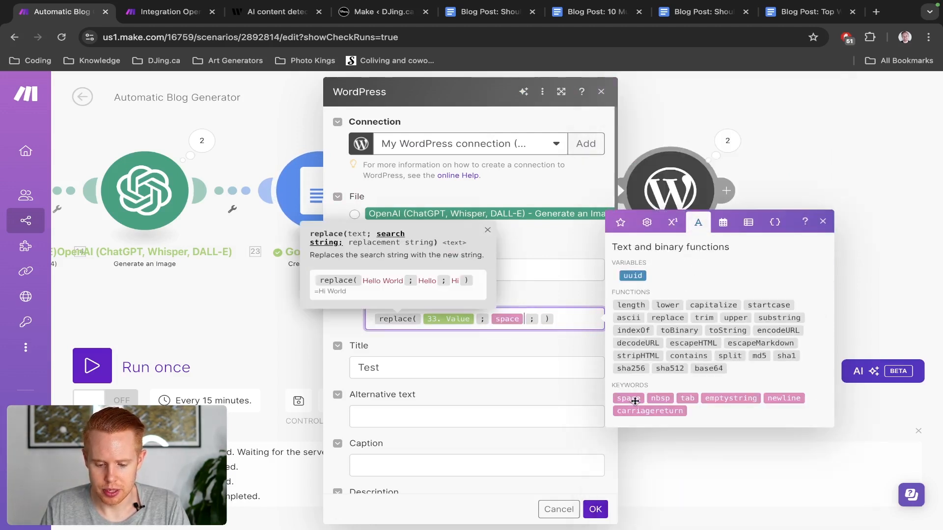
pyautogui.press('Right')
pyautogui.write('- ) ')
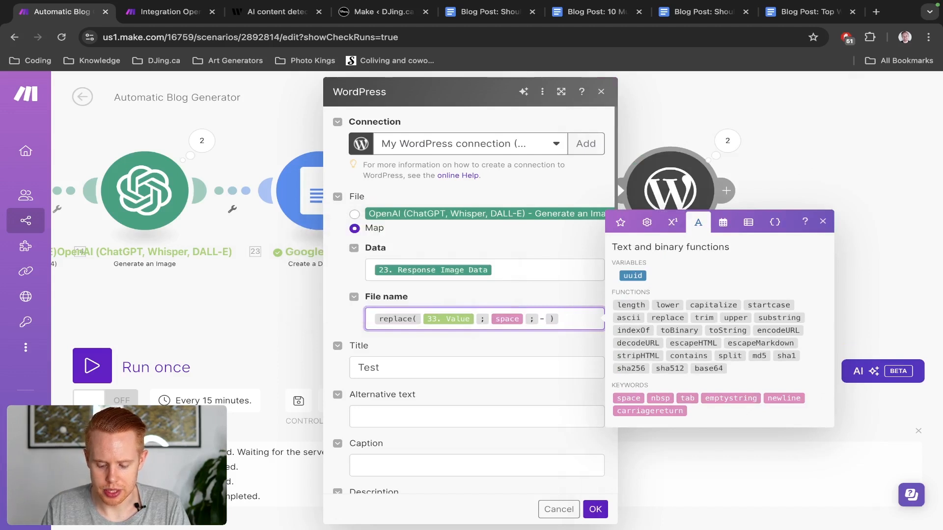
# Append the .png extension after the replace function in the File name field and highlight it for explanation.
pyautogui.write('.pn')
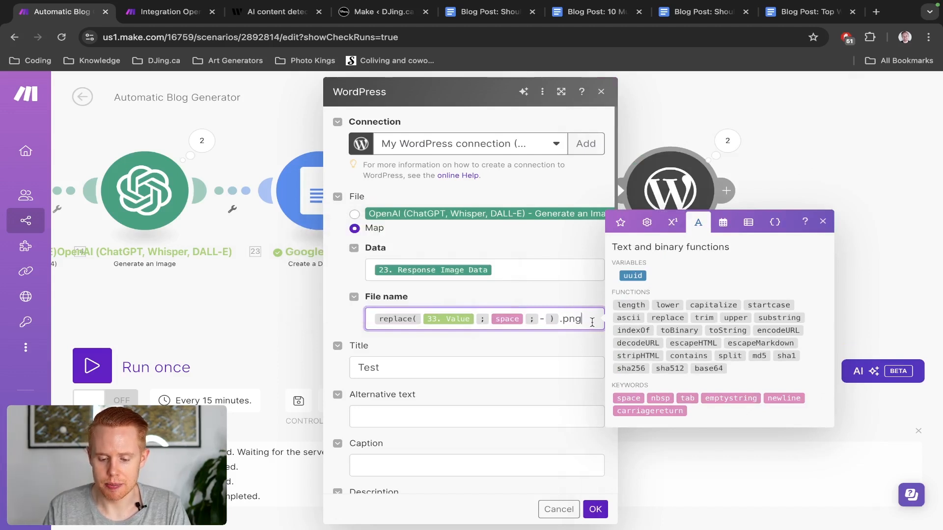
pyautogui.write('g')
pyautogui.hotkey('shift', 'Left')
pyautogui.hotkey('shift', 'Left')
pyautogui.hotkey('shift', 'Left')
pyautogui.hotkey('shift', 'Left')
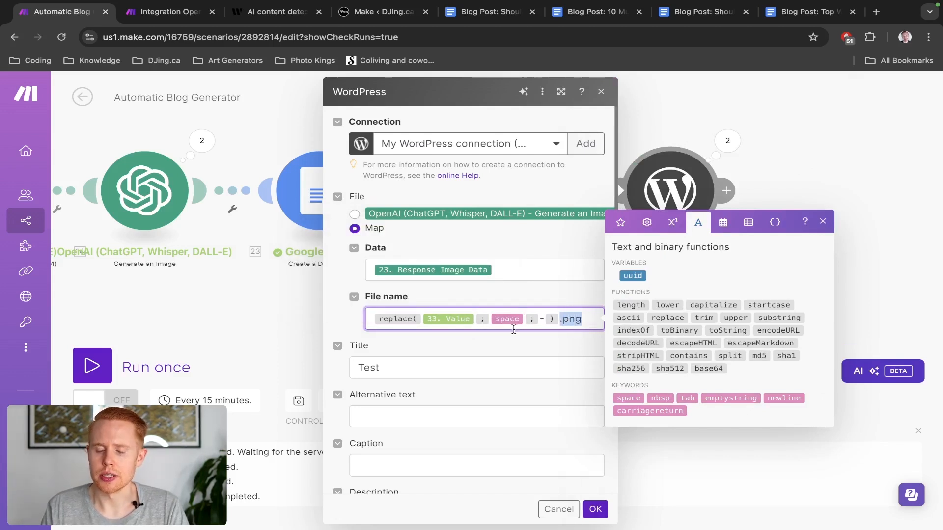
pyautogui.click(499, 340)
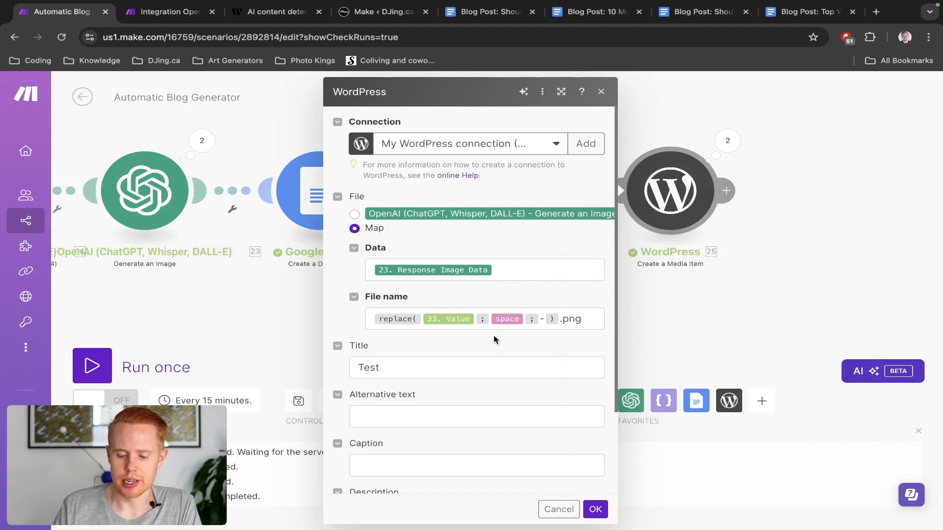
# Discard the File name edits in the Create a Media Item module and reopen it to examine its Post ID mapping.
pyautogui.click(556, 509)
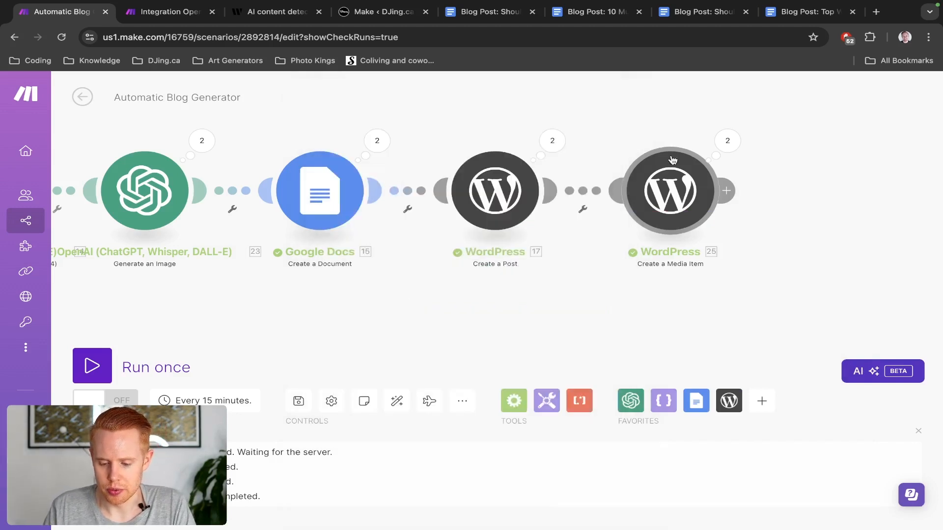
pyautogui.click(672, 159)
pyautogui.scroll(-1, 414, 334)
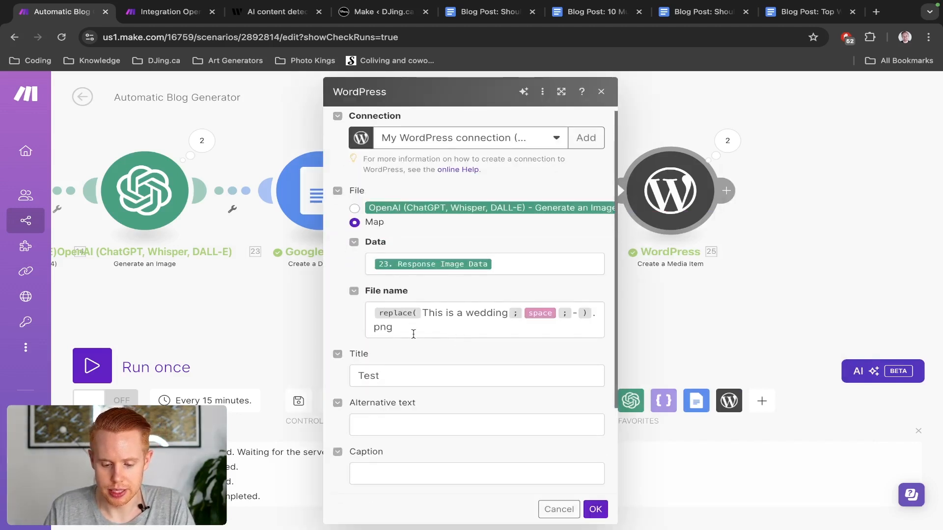
pyautogui.scroll(-3, 413, 334)
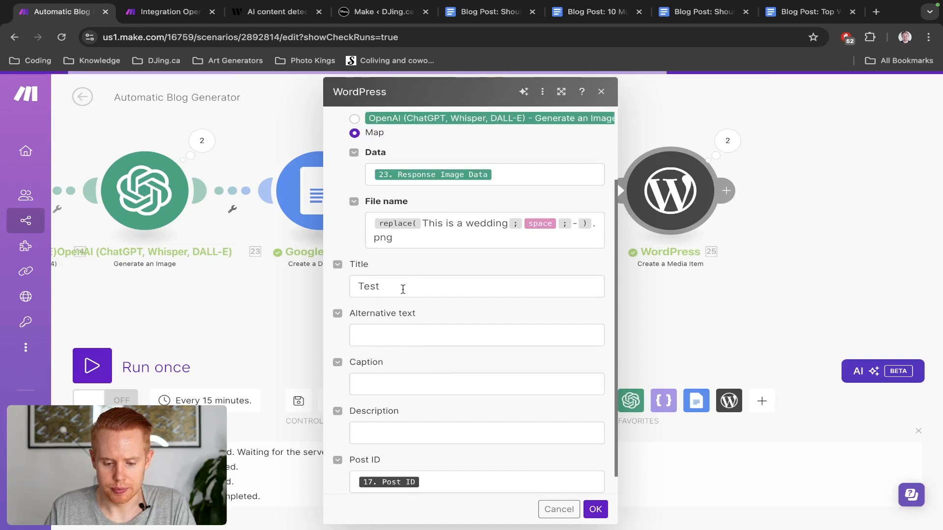
pyautogui.scroll(-1, 403, 289)
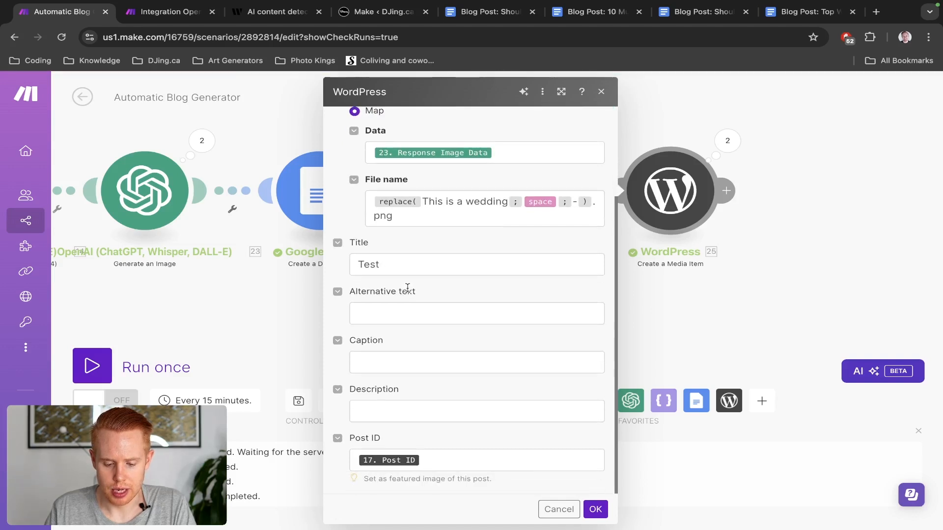
pyautogui.click(438, 465)
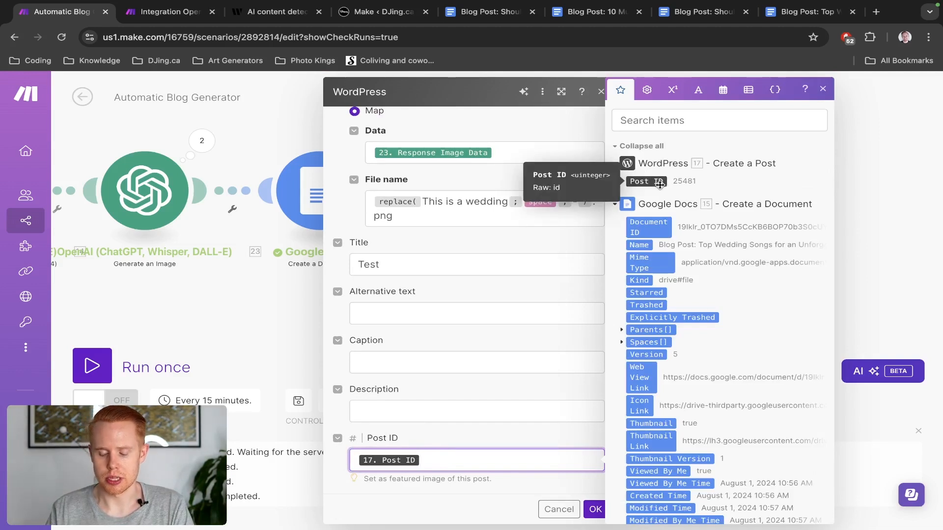
pyautogui.click(289, 311)
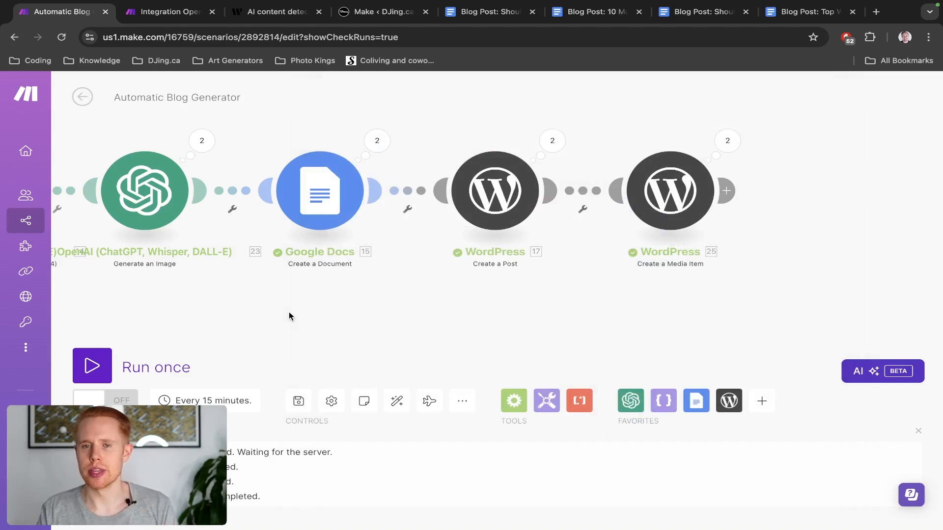
# Switch to the WordPress window, reload the "5 Wedding Dance Floor Fails and How to Avoid Them" post without its settings sidebar, and dismiss the autosave notice.
pyautogui.hotkey('ctrl', 'Right')
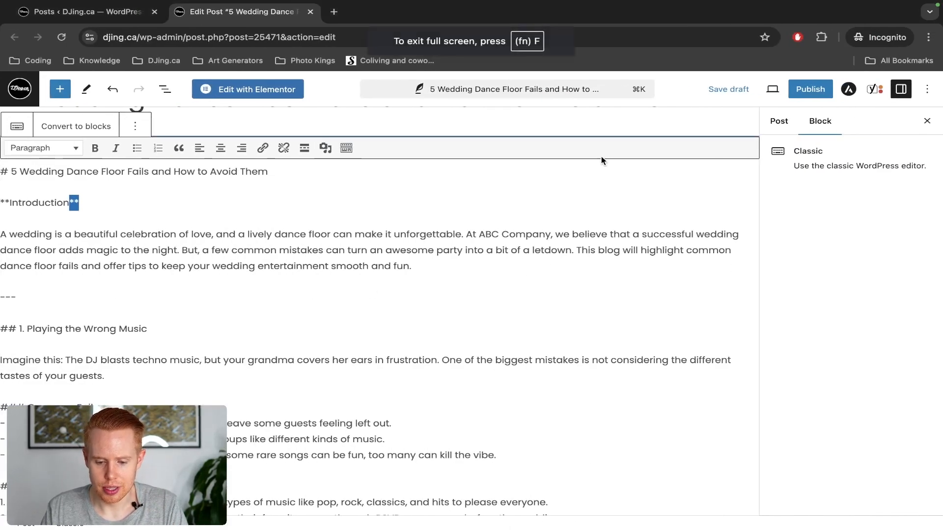
pyautogui.click(927, 122)
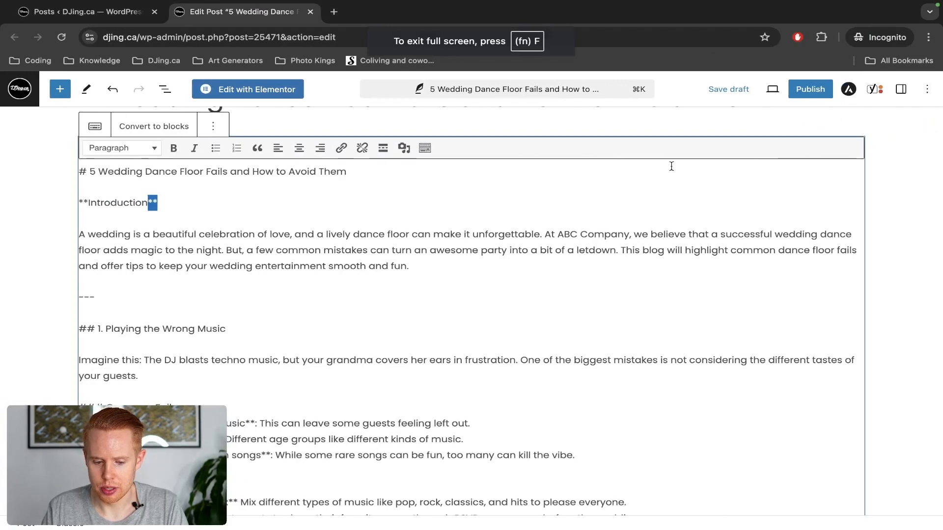
pyautogui.scroll(2, 671, 167)
pyautogui.press('super+r')
pyautogui.press('Return')
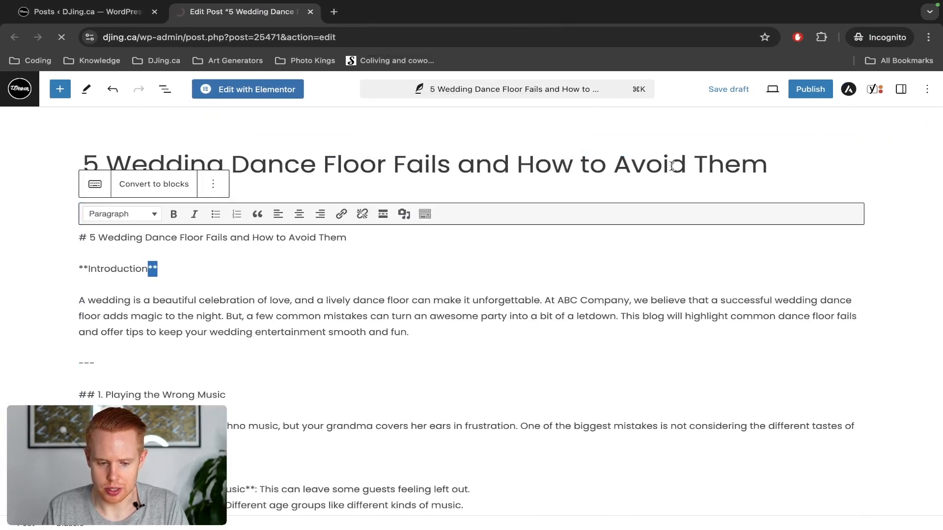
pyautogui.hotkey('ctrl', 'Tab')
pyautogui.hotkey('ctrl', 'Tab')
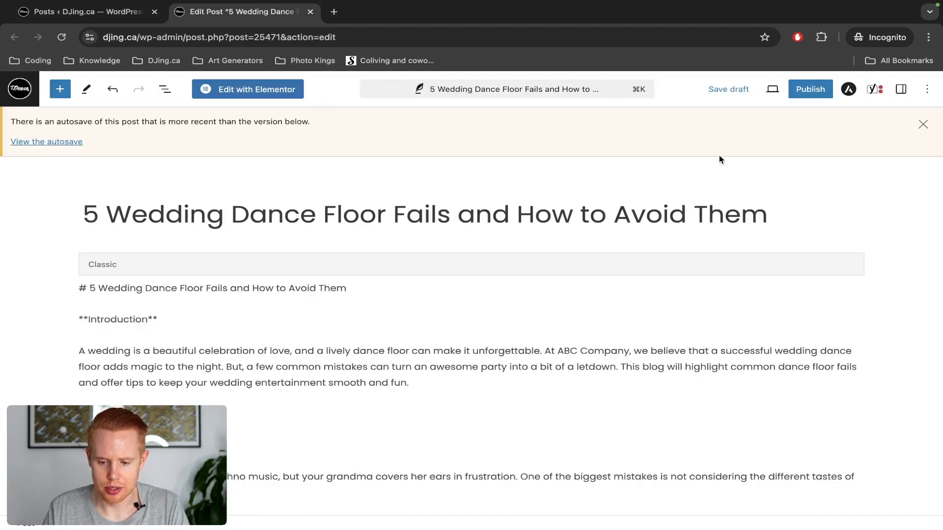
pyautogui.click(924, 126)
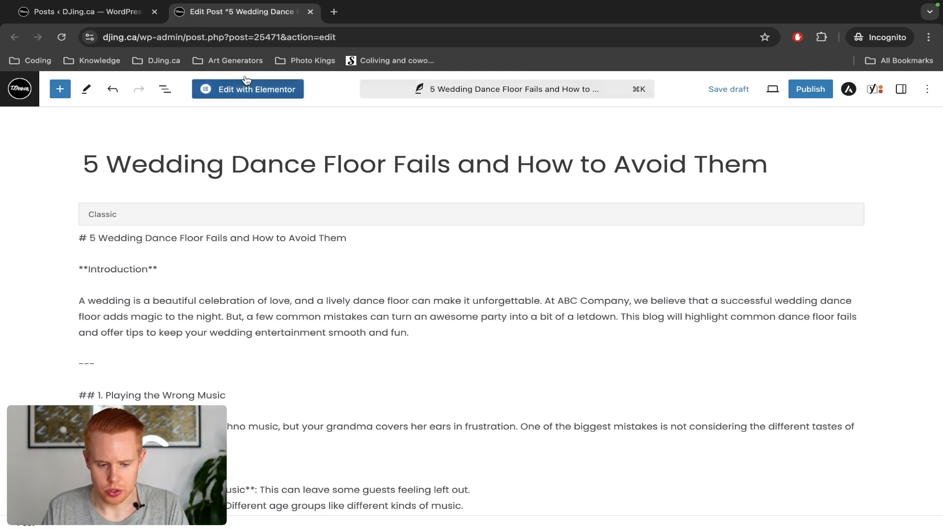
# Close that post, open the "How to Choose the Perfect Wedding DJ: Tips and Tricks" draft for editing, and show its settings with the featured image.
pyautogui.press('super+w')
pyautogui.press('Return')
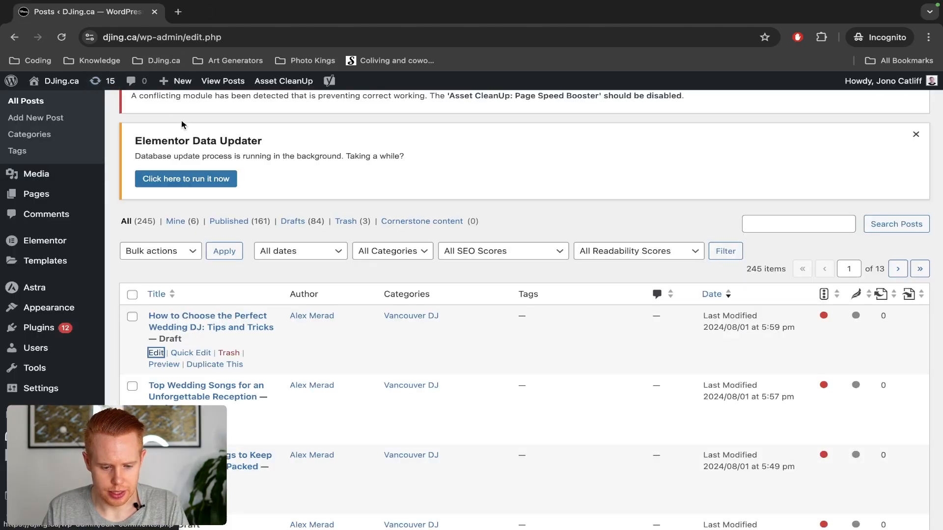
pyautogui.keyDown('super'); pyautogui.click(154, 356); pyautogui.keyUp('super')
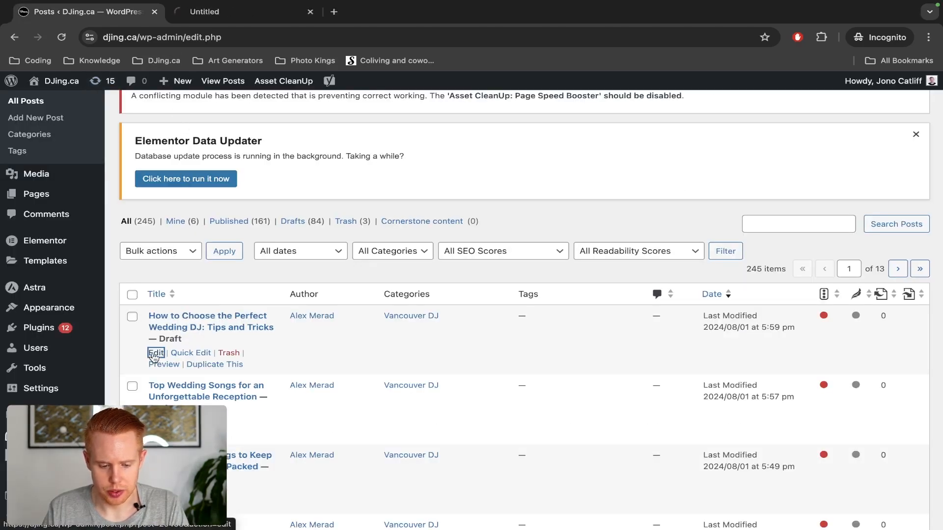
pyautogui.hotkey('ctrl', 'Tab')
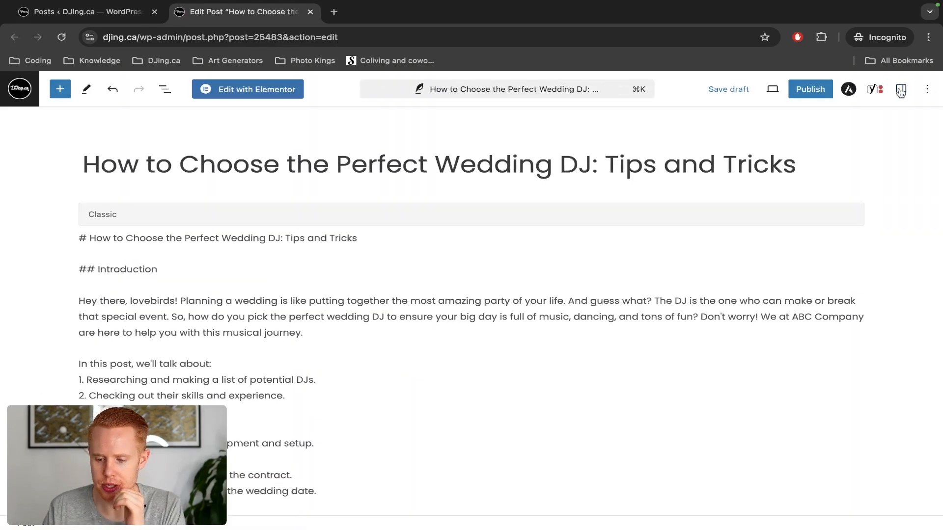
pyautogui.click(900, 90)
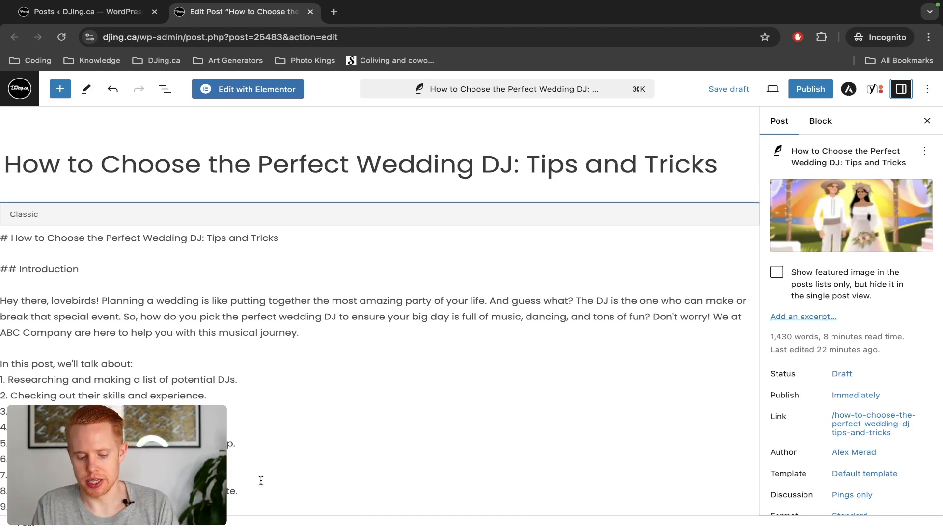
# Switch to the Make scenario to look over its final modules and return to the WordPress draft.
pyautogui.hotkey('ctrl', 'Left')
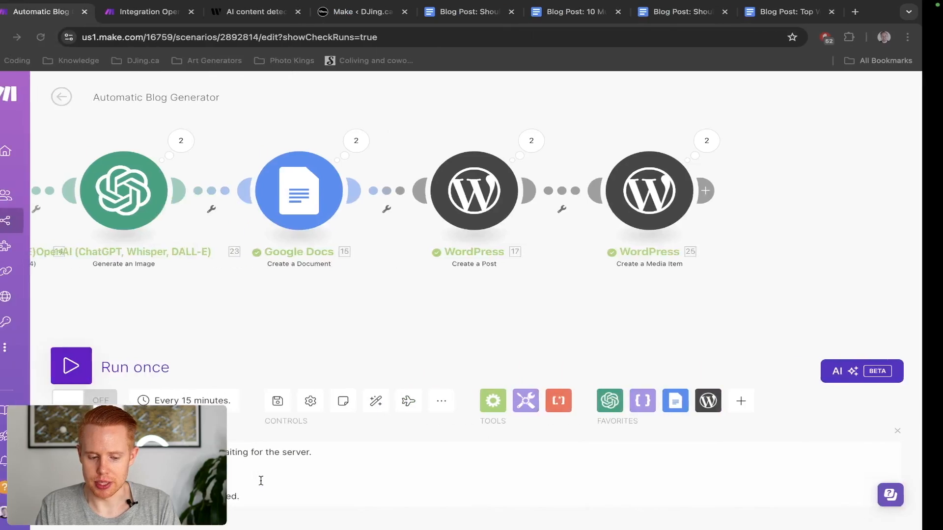
pyautogui.hscroll(-5, 619, 317)
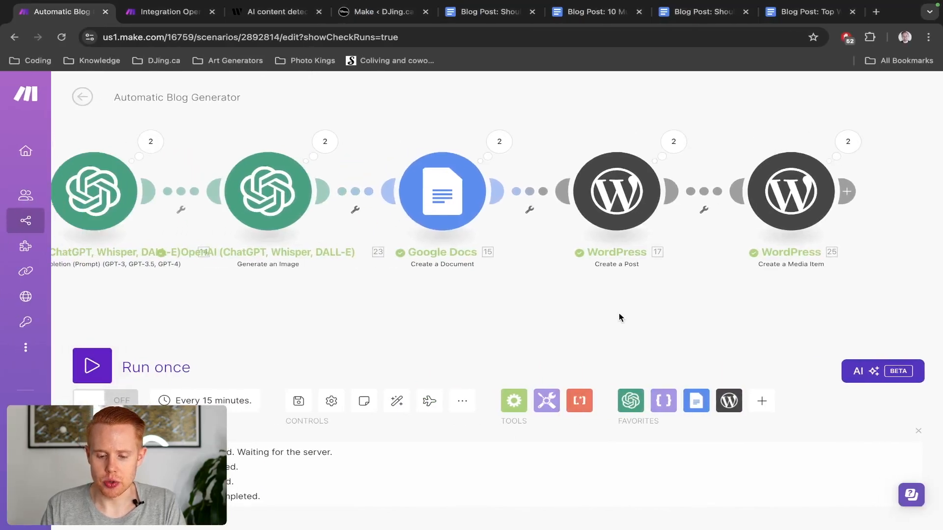
pyautogui.scroll(-5, 619, 314)
pyautogui.hotkey('ctrl', 'Right')
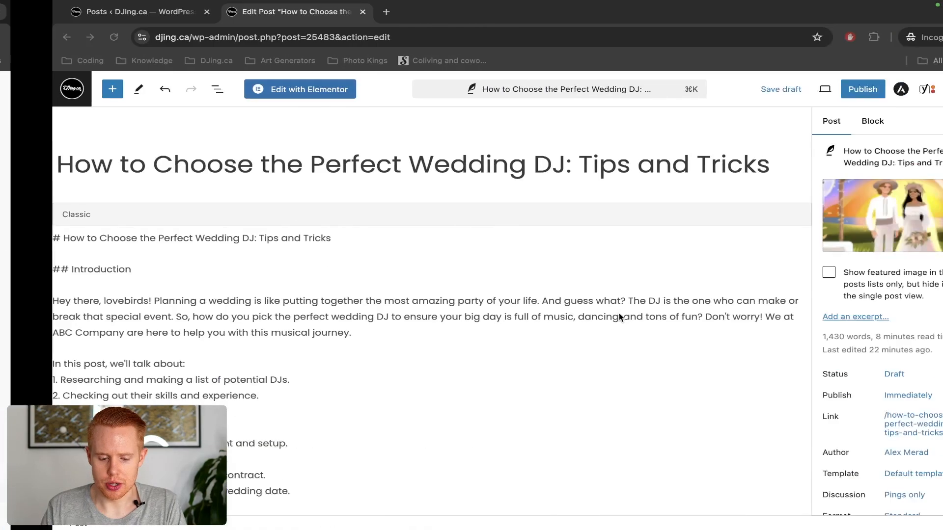